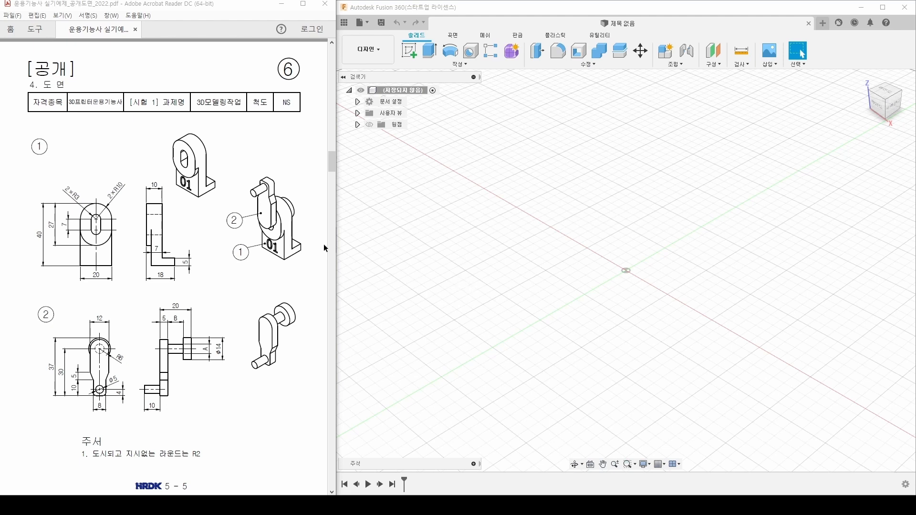
{"action": "left_click_drag", "start_coordinate": [160, 129], "coordinate": [225, 203]}
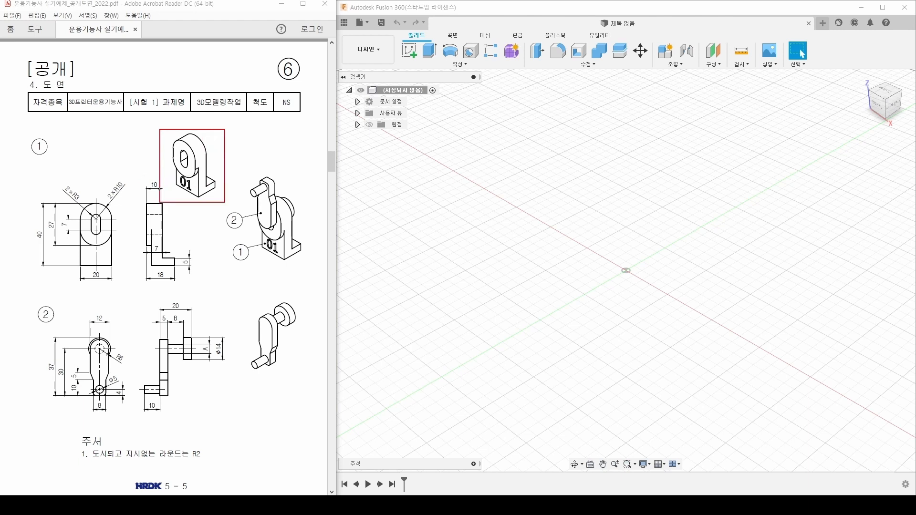
{"action": "mouse_move", "coordinate": [237, 289]}
{"action": "left_mouse_down"}
{"action": "mouse_move", "coordinate": [295, 386]}
{"action": "mouse_move", "coordinate": [305, 386]}
{"action": "left_mouse_up"}
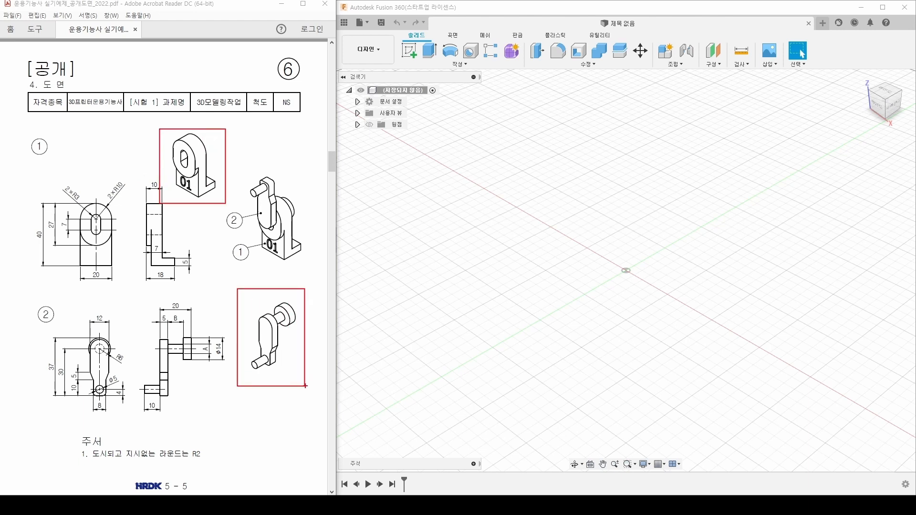
{"action": "mouse_move", "coordinate": [301, 273]}
{"action": "left_mouse_down"}
{"action": "mouse_move", "coordinate": [236, 272]}
{"action": "mouse_move", "coordinate": [225, 187]}
{"action": "mouse_move", "coordinate": [296, 168]}
{"action": "mouse_move", "coordinate": [321, 265]}
{"action": "mouse_move", "coordinate": [305, 277]}
{"action": "left_mouse_up"}
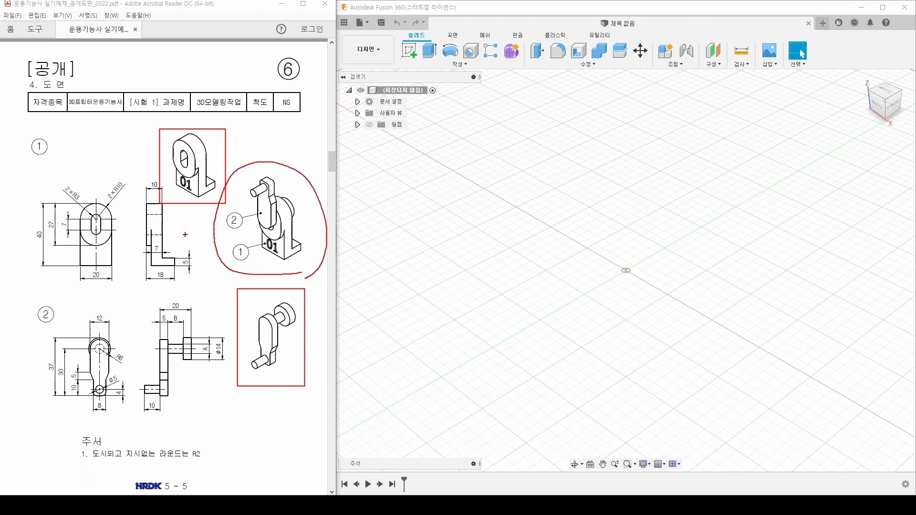
{"action": "key", "text": "Escape"}
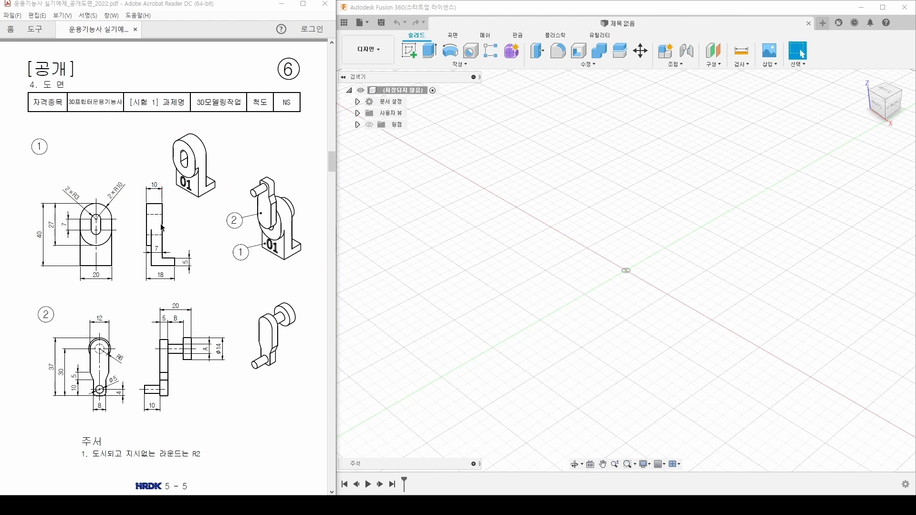
{"action": "key", "text": "ctrl+2"}
{"action": "mouse_move", "coordinate": [26, 175]}
{"action": "left_mouse_down", "text": "ctrl"}
{"action": "mouse_move", "coordinate": [75, 221]}
{"action": "mouse_move", "coordinate": [129, 299]}
{"action": "left_mouse_up", "text": "ctrl"}
{"action": "left_click_drag", "start_coordinate": [133, 182], "coordinate": [196, 290], "text": "ctrl"}
{"action": "mouse_move", "coordinate": [30, 184]}
{"action": "left_mouse_down"}
{"action": "mouse_move", "coordinate": [37, 193]}
{"action": "mouse_move", "coordinate": [48, 189]}
{"action": "left_mouse_up"}
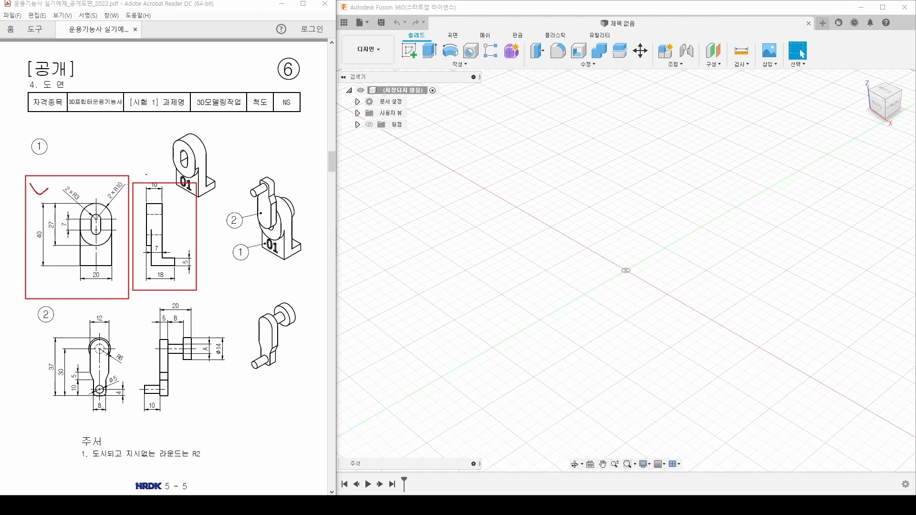
{"action": "mouse_move", "coordinate": [135, 174]}
{"action": "left_mouse_down"}
{"action": "mouse_move", "coordinate": [163, 161]}
{"action": "mouse_move", "coordinate": [153, 162]}
{"action": "mouse_move", "coordinate": [161, 176]}
{"action": "left_mouse_up"}
{"action": "mouse_move", "coordinate": [112, 149]}
{"action": "left_mouse_down"}
{"action": "mouse_move", "coordinate": [112, 158]}
{"action": "mouse_move", "coordinate": [142, 156]}
{"action": "left_mouse_up"}
{"action": "key", "text": "Escape"}
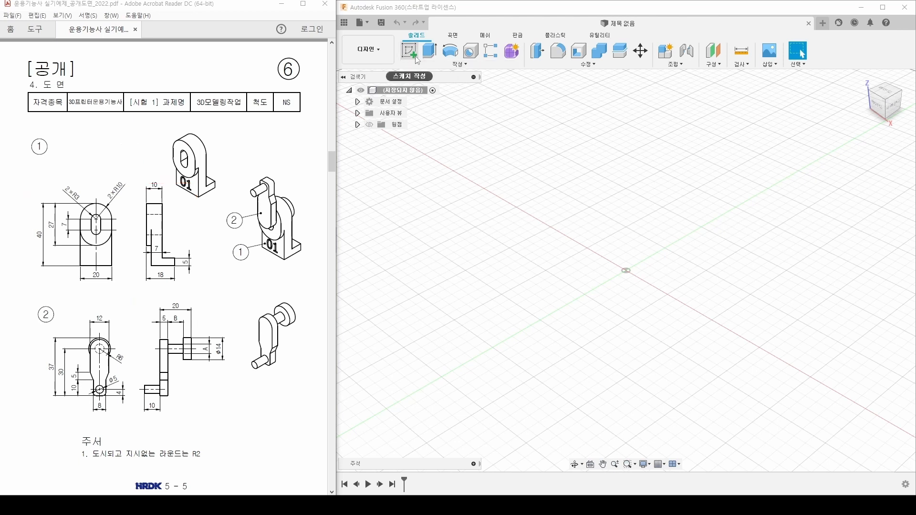
Step: Start a new sketch on the front (XZ) origin plane
{"action": "left_click", "coordinate": [410, 52]}
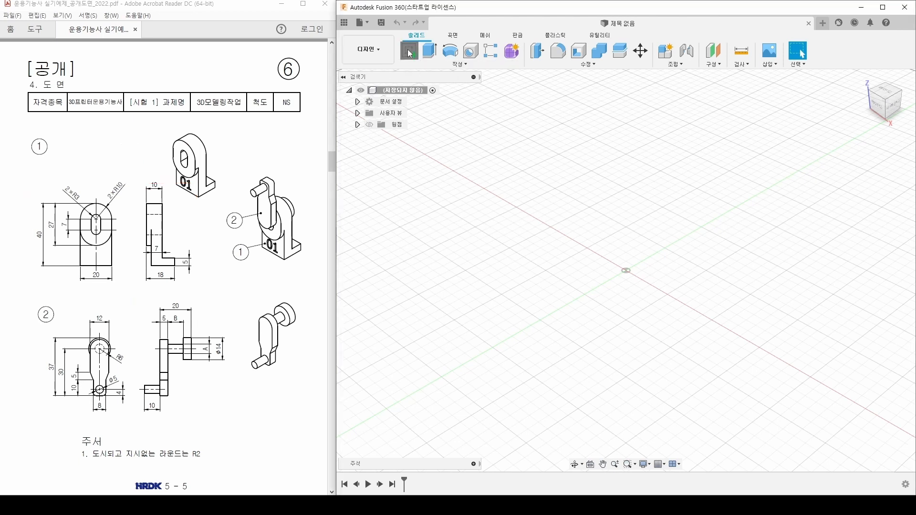
{"action": "left_click", "coordinate": [643, 246]}
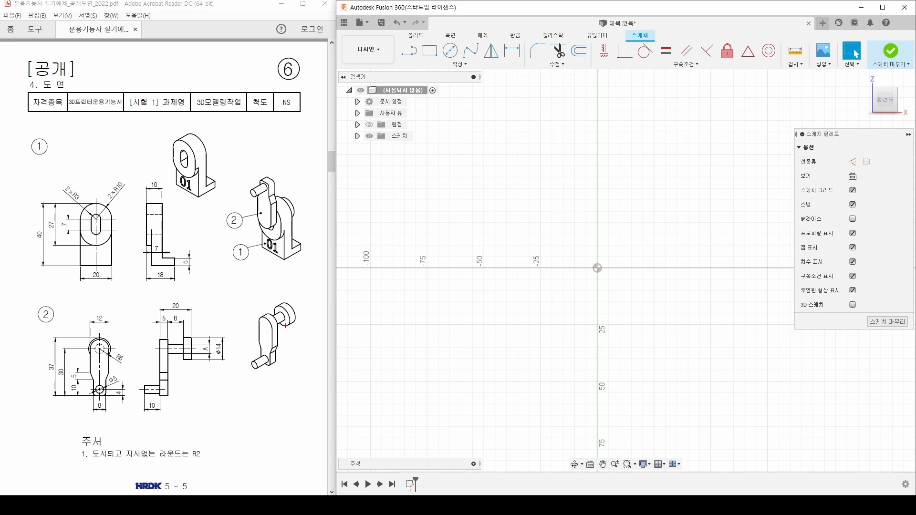
{"action": "mouse_move", "coordinate": [285, 326]}
{"action": "left_mouse_down"}
{"action": "mouse_move", "coordinate": [270, 309]}
{"action": "mouse_move", "coordinate": [288, 326]}
{"action": "left_mouse_up"}
{"action": "left_click_drag", "start_coordinate": [262, 213], "coordinate": [287, 207]}
{"action": "left_click_drag", "start_coordinate": [181, 159], "coordinate": [202, 146]}
{"action": "mouse_move", "coordinate": [98, 235]}
{"action": "left_mouse_down"}
{"action": "mouse_move", "coordinate": [102, 223]}
{"action": "mouse_move", "coordinate": [94, 236]}
{"action": "left_mouse_up"}
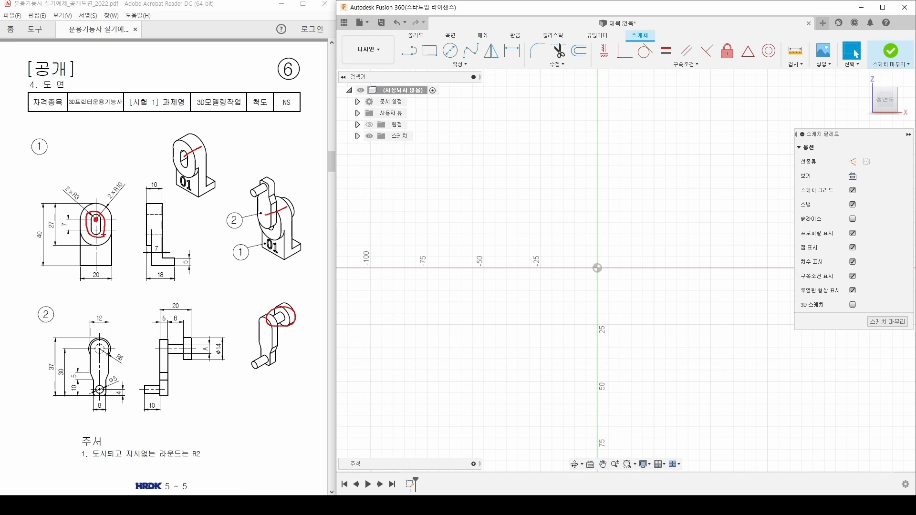
{"action": "key", "text": "Escape"}
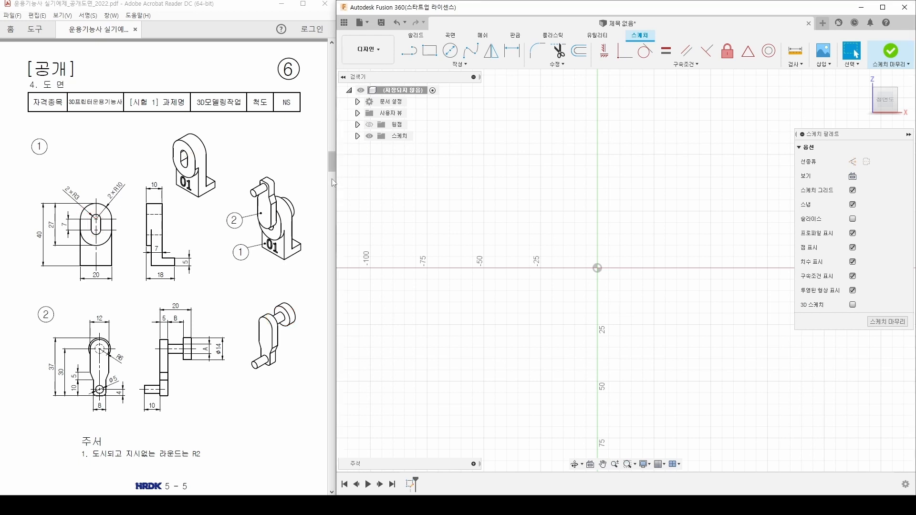
Step: Sketch a vertical center-to-center slot downward from the origin, about 40 mm between centers and about 20 mm wide
{"action": "left_click", "coordinate": [477, 67]}
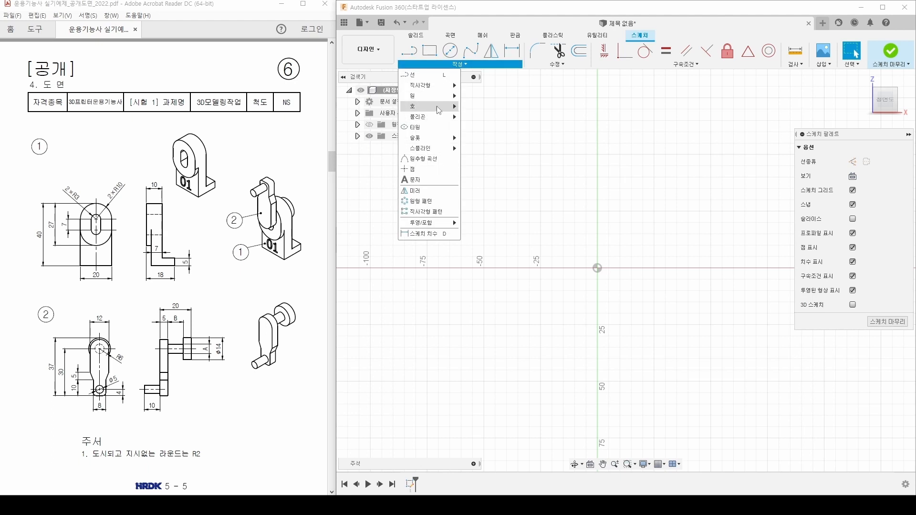
{"action": "mouse_move", "coordinate": [437, 139]}
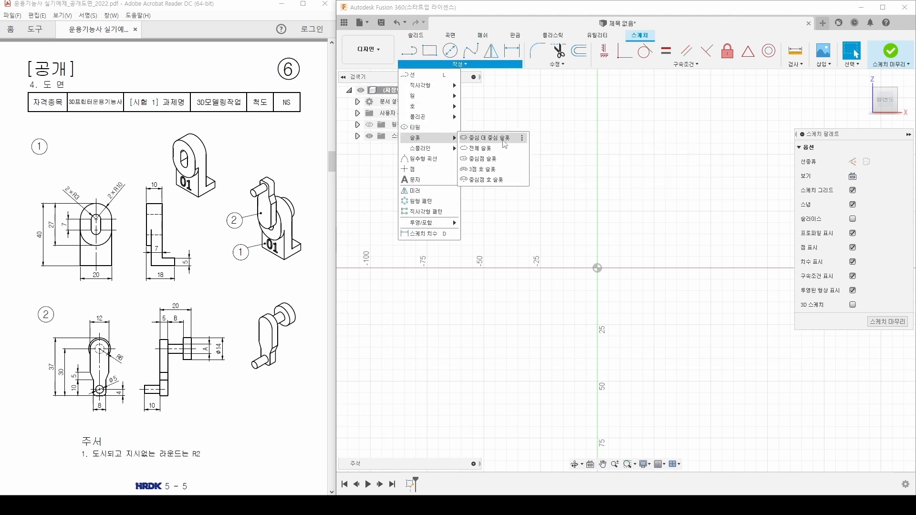
{"action": "left_click", "coordinate": [504, 142]}
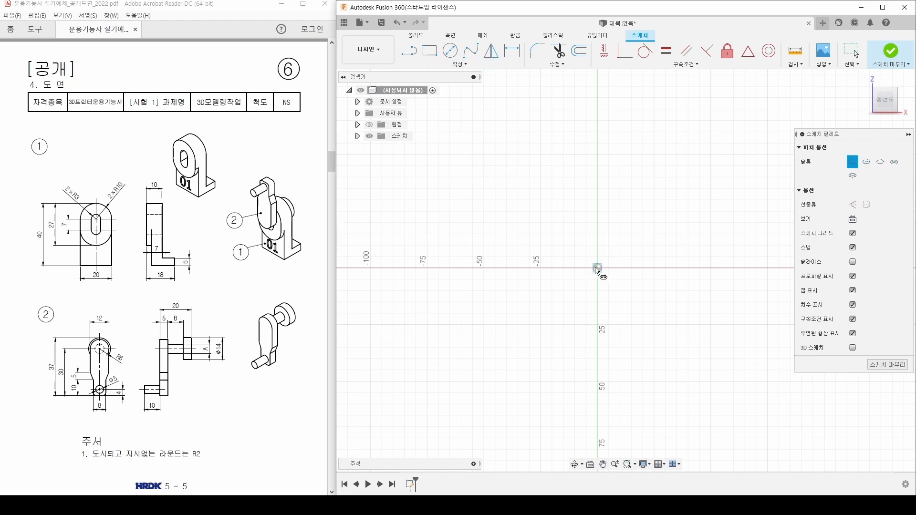
{"action": "left_click", "coordinate": [597, 268]}
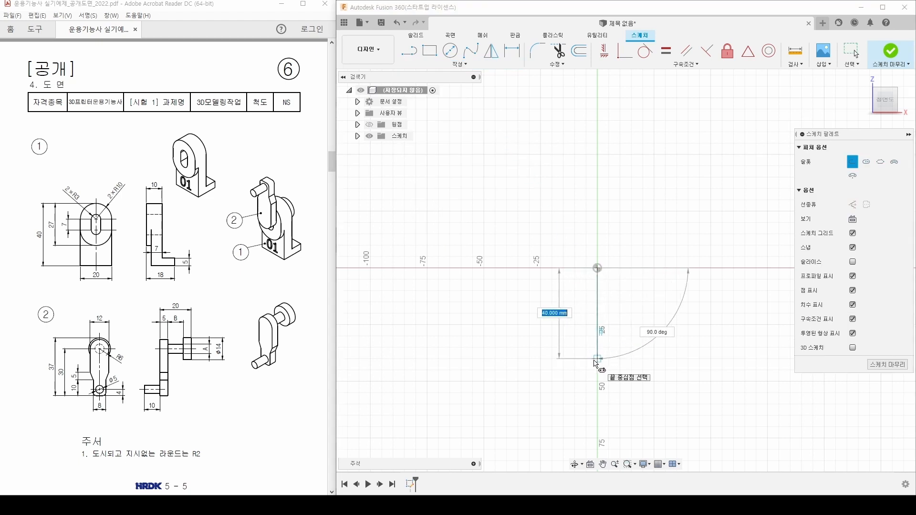
{"action": "left_click", "coordinate": [597, 359]}
{"action": "left_click", "coordinate": [620, 364]}
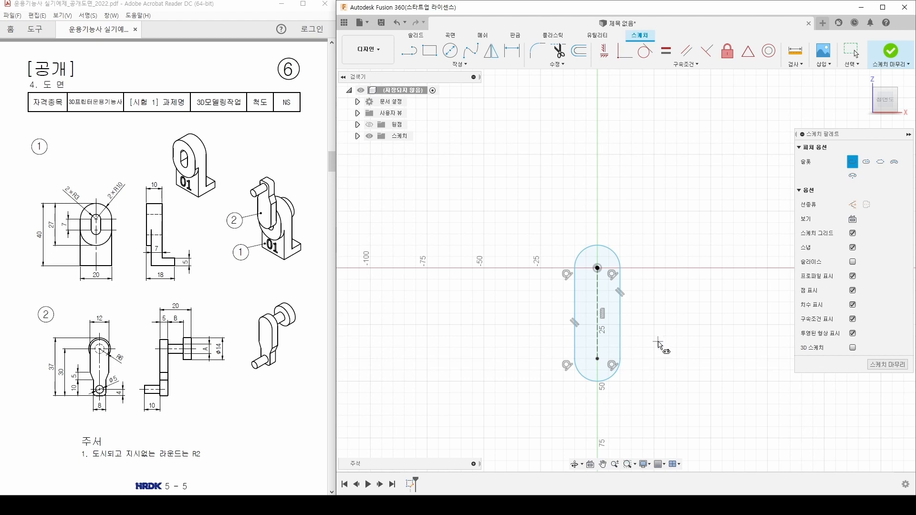
{"action": "mouse_move", "coordinate": [654, 342]}
{"action": "middle_mouse_down"}
{"action": "mouse_move", "coordinate": [618, 317]}
{"action": "mouse_move", "coordinate": [615, 289]}
{"action": "middle_mouse_up"}
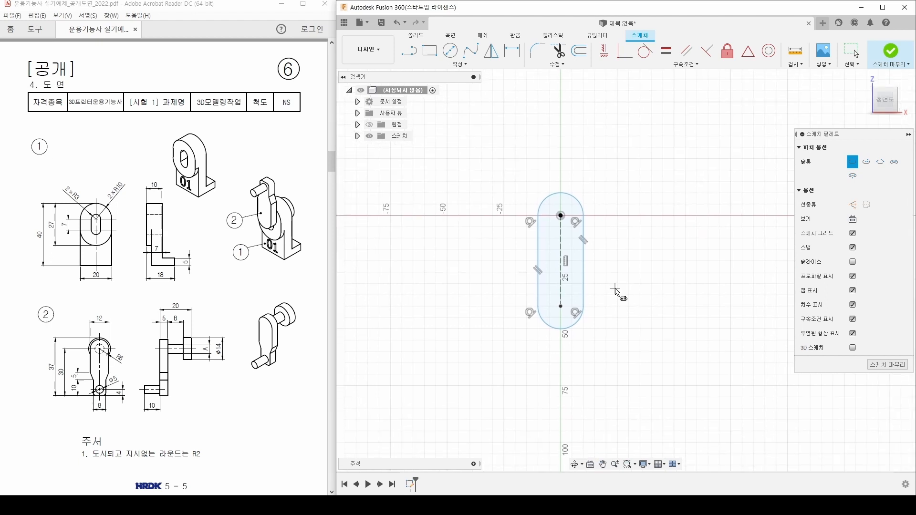
Step: Try to apply a horizontal/vertical constraint to the slot's centerline
{"action": "left_click", "coordinate": [605, 53]}
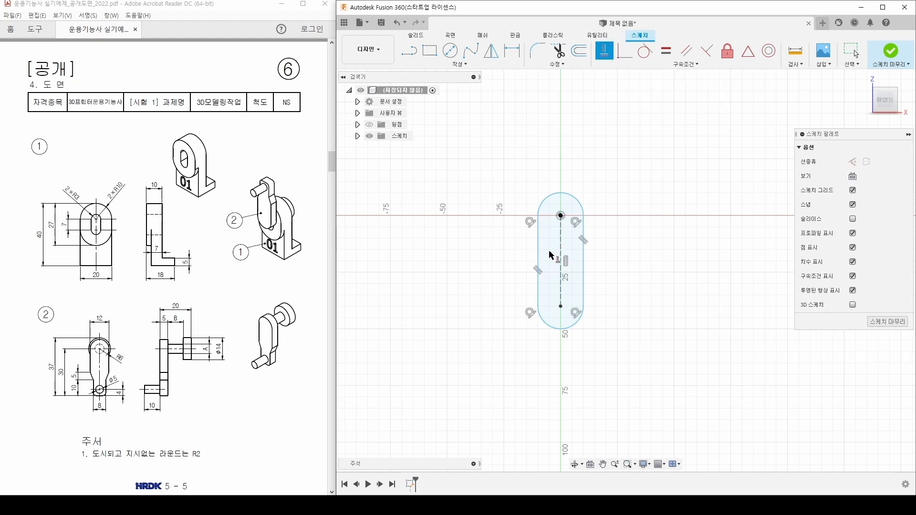
{"action": "left_click", "coordinate": [560, 270]}
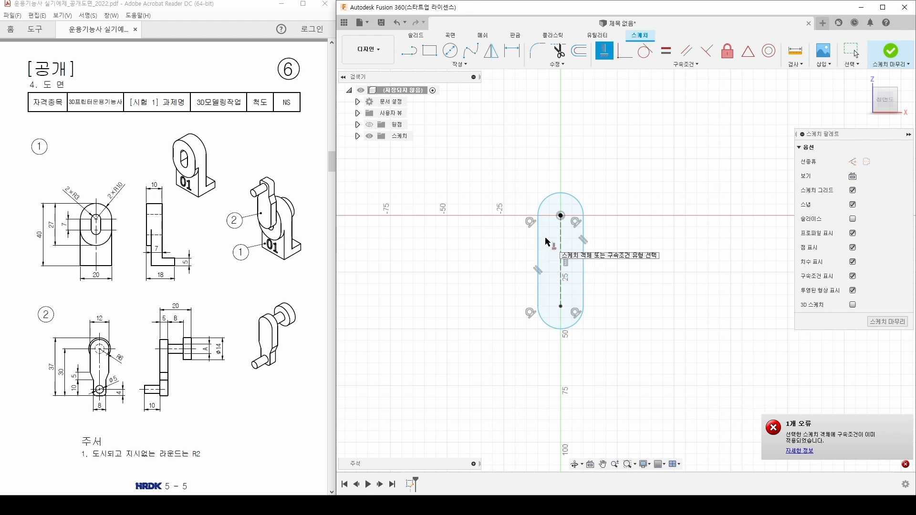
{"action": "key", "text": "Escape"}
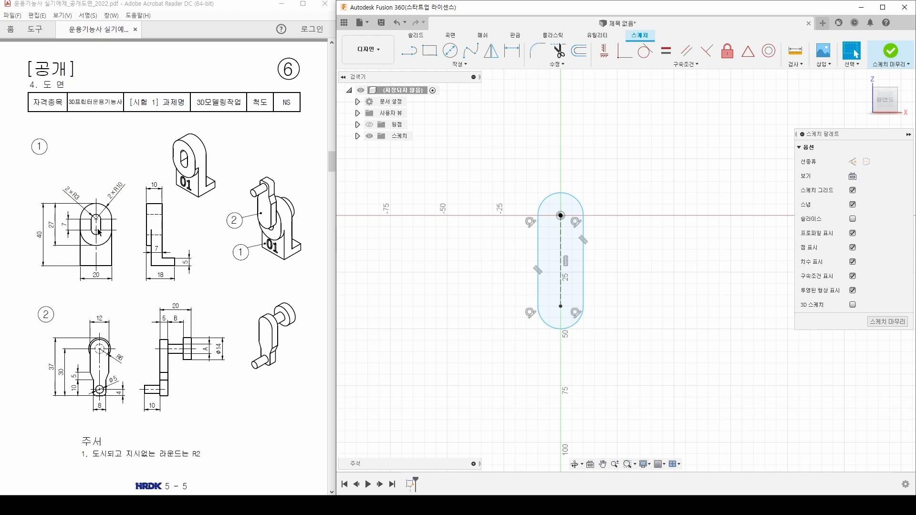
Step: Highlight part 1's 2×R3 callout in the PDF drawing and dimension the slot's upper arc with a 3 mm radius
{"action": "left_click_drag", "start_coordinate": [62, 190], "coordinate": [76, 202]}
{"action": "left_click", "coordinate": [91, 173]}
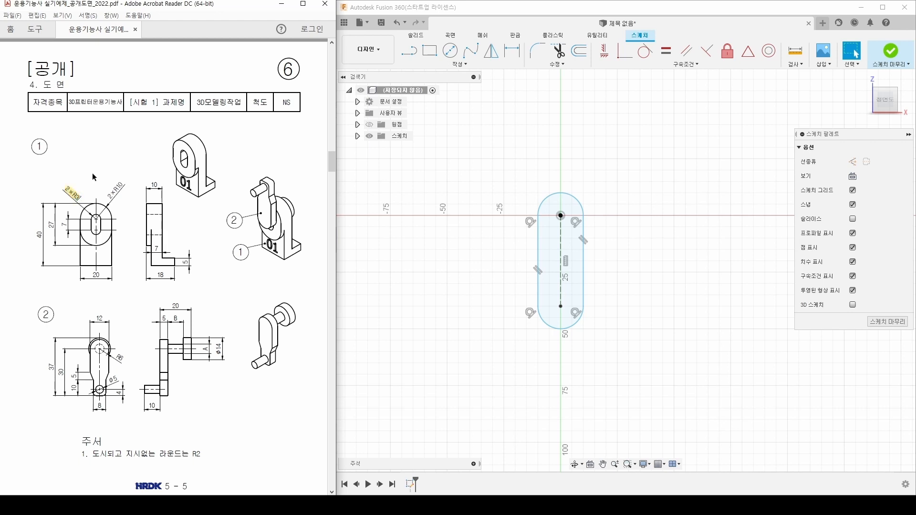
{"action": "left_click", "coordinate": [495, 232]}
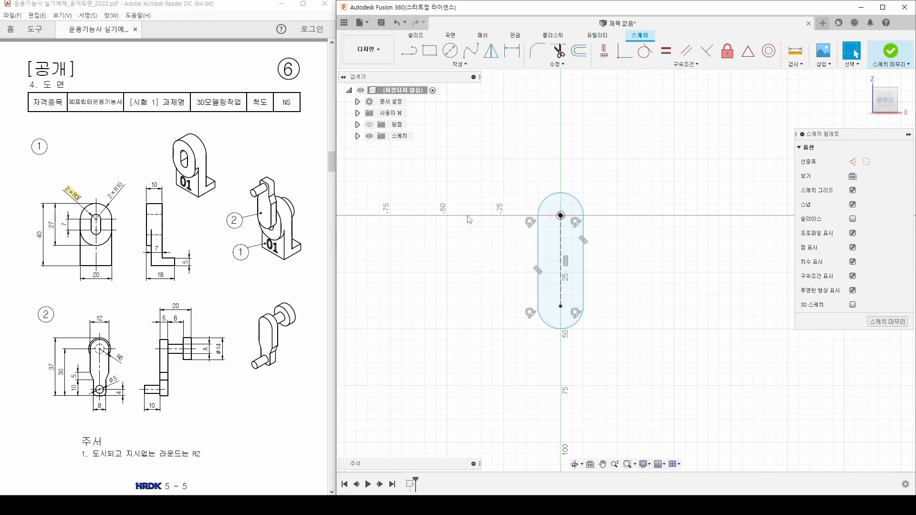
{"action": "key", "text": "d"}
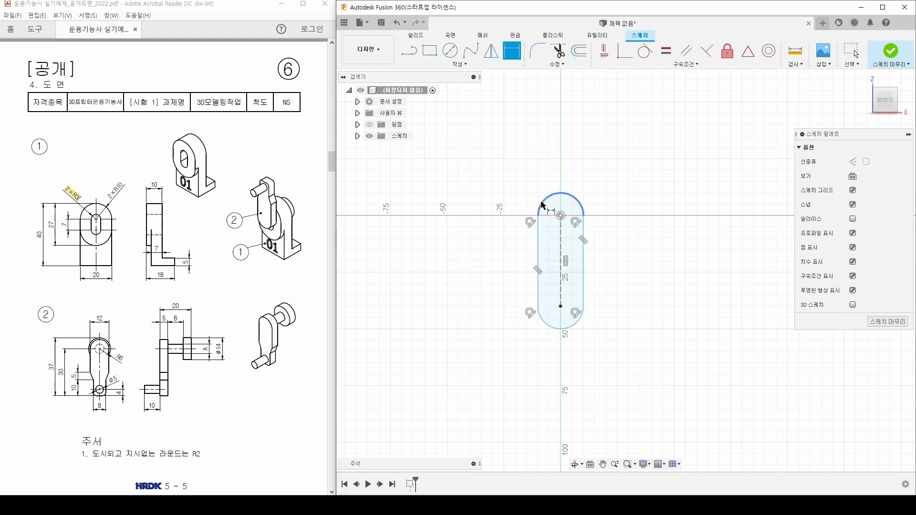
{"action": "left_click", "coordinate": [542, 201]}
{"action": "left_click", "coordinate": [517, 178]}
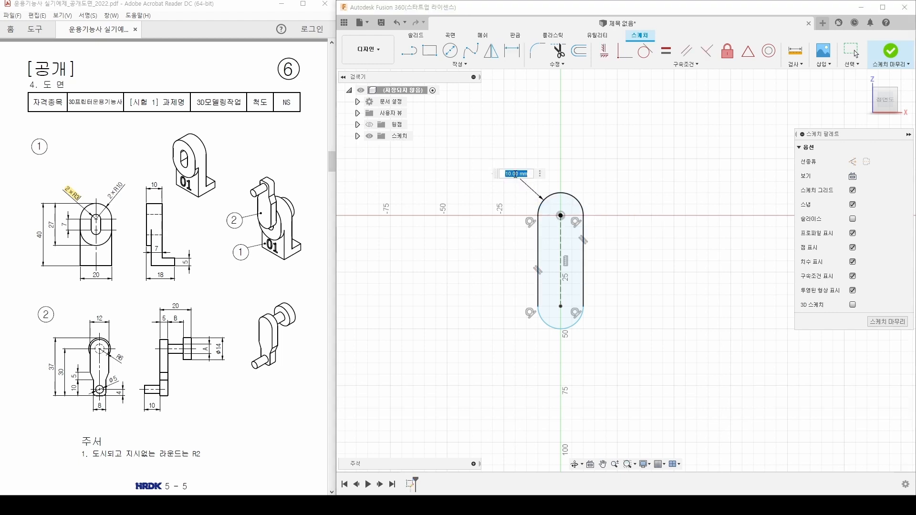
{"action": "type", "text": "3"}
{"action": "key", "text": "Return"}
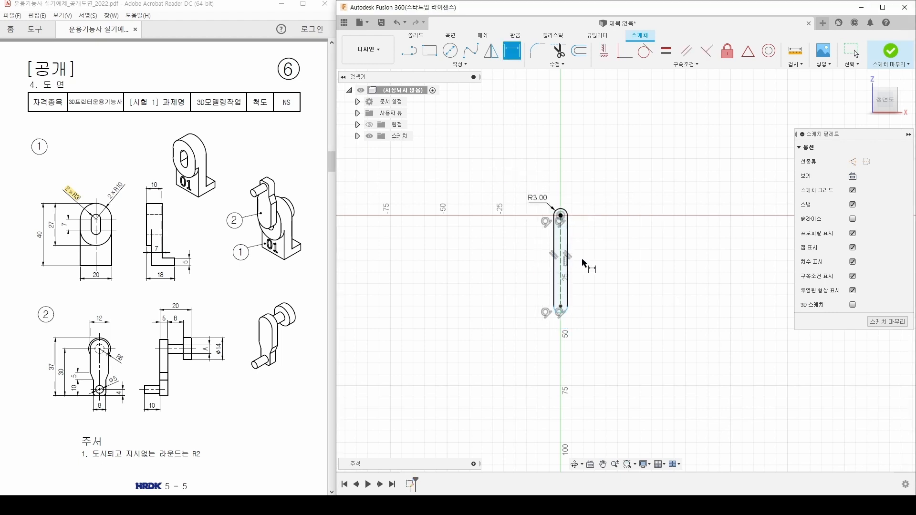
Step: Highlight part 1's vertical 7 dimension in the PDF drawing and dimension the slot's center distance as 7 mm
{"action": "scroll", "coordinate": [582, 260], "scroll_direction": "up", "scroll_amount": 2}
{"action": "middle_click_drag", "start_coordinate": [582, 260], "coordinate": [583, 263]}
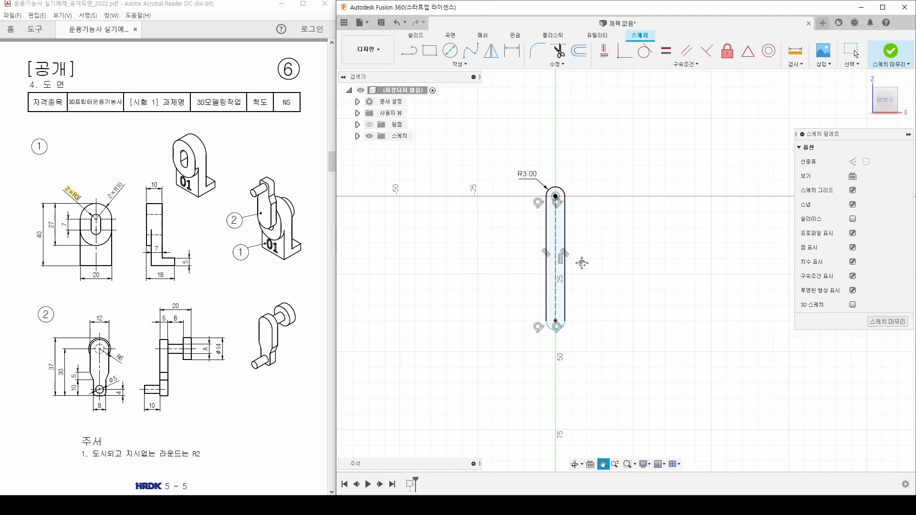
{"action": "key", "text": "d"}
{"action": "scroll", "coordinate": [580, 263], "scroll_direction": "up", "scroll_amount": 2}
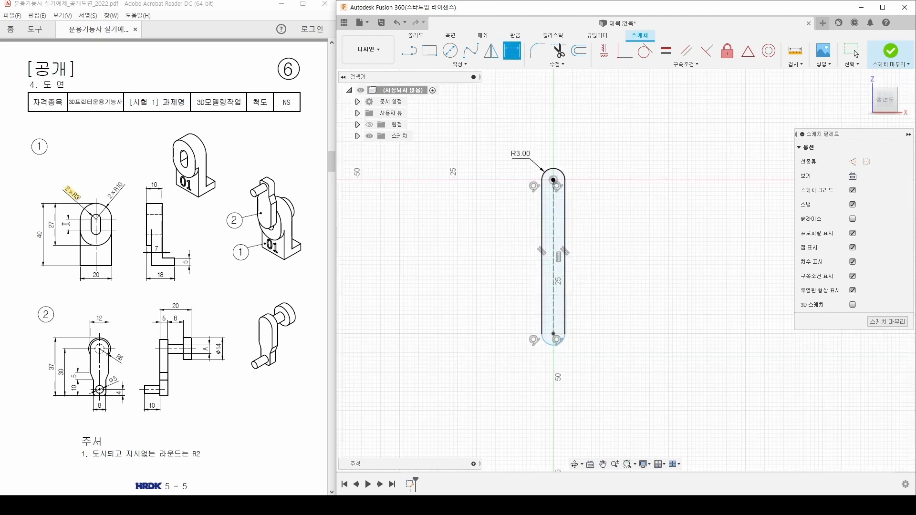
{"action": "left_click_drag", "start_coordinate": [66, 222], "coordinate": [60, 230]}
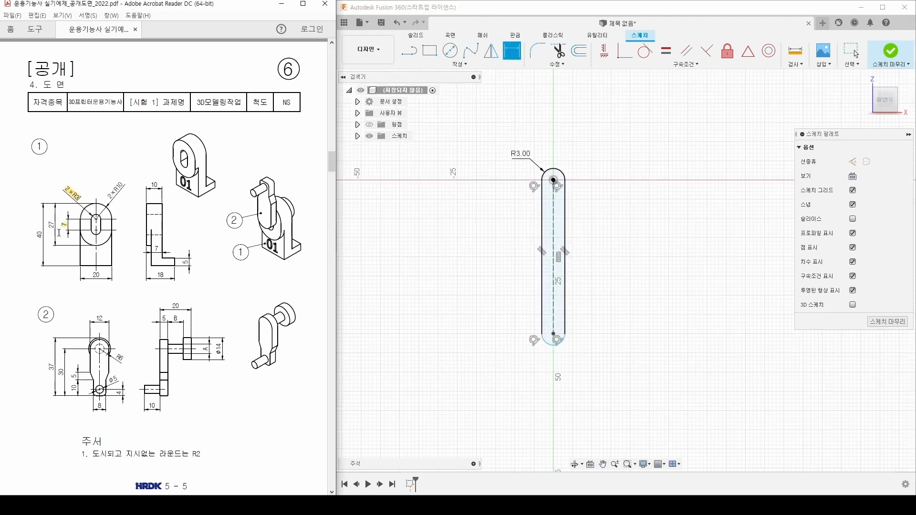
{"action": "left_click", "coordinate": [554, 258]}
{"action": "left_click", "coordinate": [493, 260]}
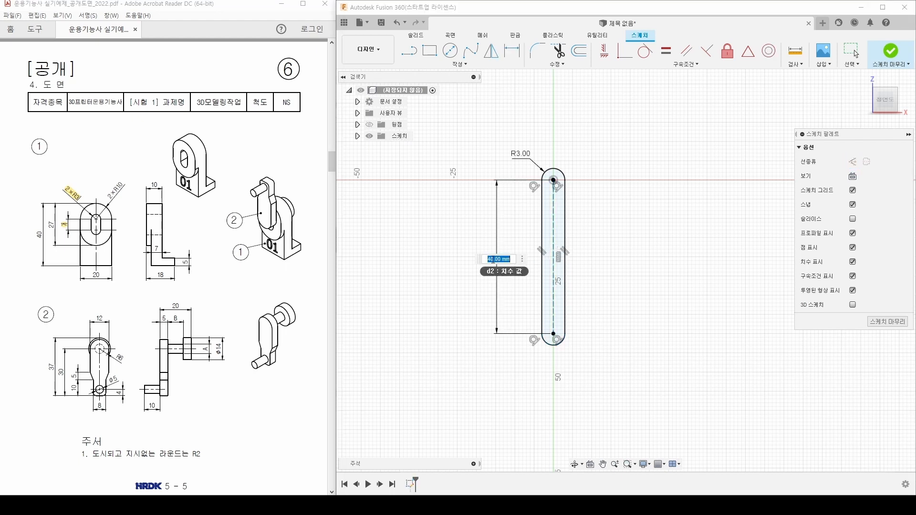
{"action": "type", "text": "7"}
{"action": "key", "text": "Return"}
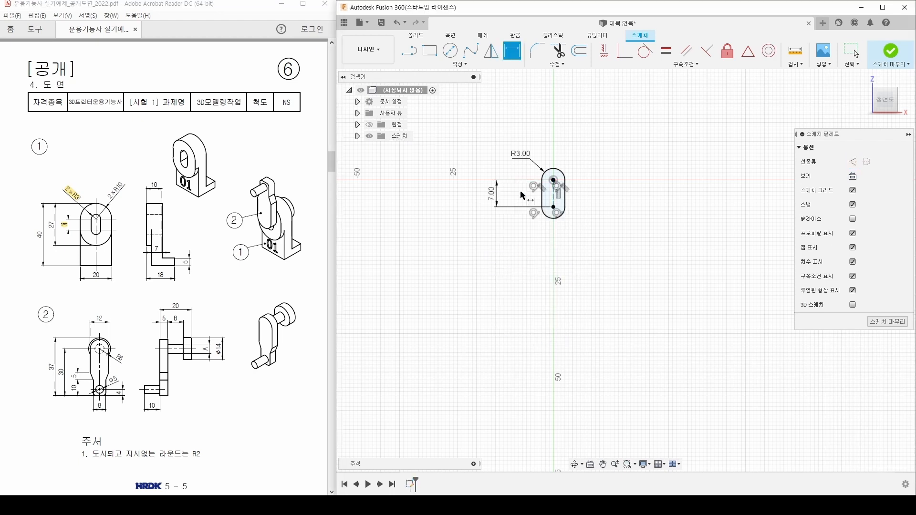
Step: Sketch a second center-to-center slot around the first, using the same two center points, about 13 mm wide
{"action": "scroll", "coordinate": [523, 190], "scroll_direction": "up", "scroll_amount": 2}
{"action": "scroll", "coordinate": [521, 197], "scroll_direction": "up", "scroll_amount": 1}
{"action": "scroll", "coordinate": [496, 219], "scroll_direction": "up", "scroll_amount": 1}
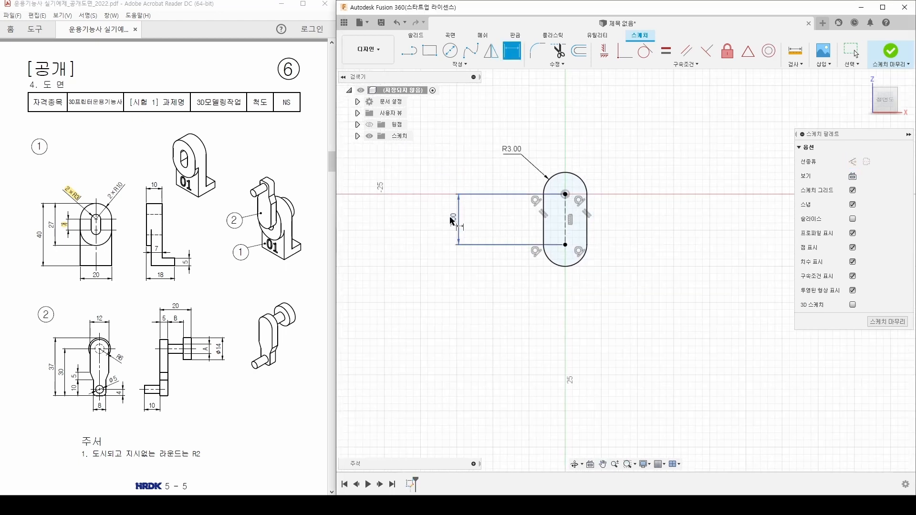
{"action": "scroll", "coordinate": [534, 191], "scroll_direction": "up", "scroll_amount": 2}
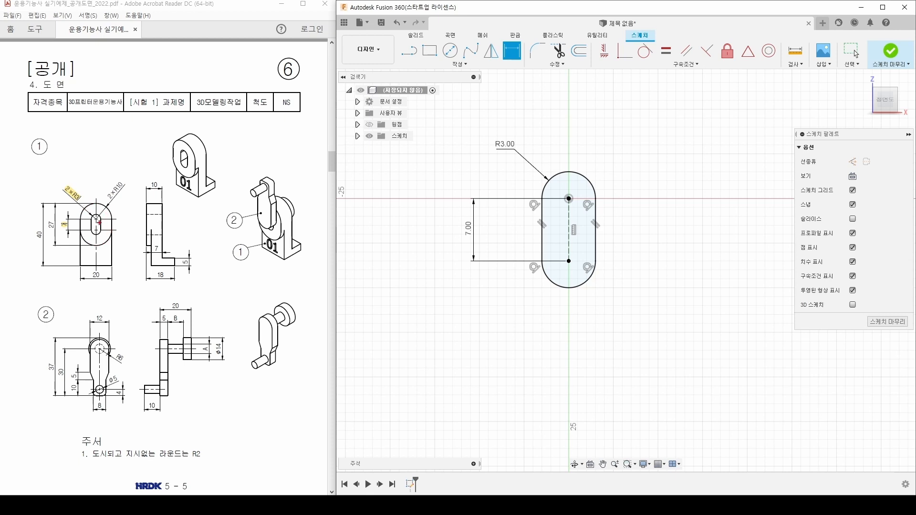
{"action": "mouse_move", "coordinate": [109, 199]}
{"action": "left_mouse_down"}
{"action": "mouse_move", "coordinate": [107, 189]}
{"action": "mouse_move", "coordinate": [121, 186]}
{"action": "mouse_move", "coordinate": [96, 218]}
{"action": "left_mouse_up"}
{"action": "mouse_move", "coordinate": [77, 229]}
{"action": "left_mouse_down"}
{"action": "mouse_move", "coordinate": [62, 228]}
{"action": "mouse_move", "coordinate": [72, 221]}
{"action": "left_mouse_up"}
{"action": "left_click", "coordinate": [460, 65]}
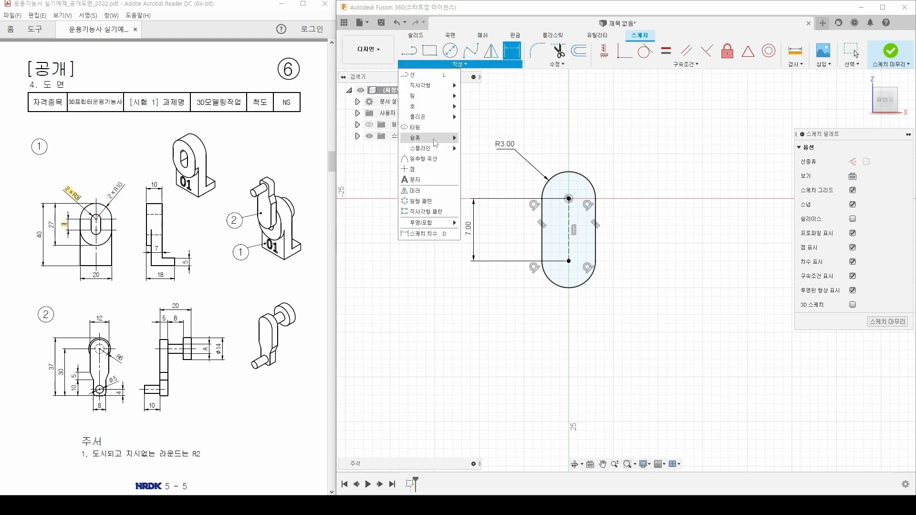
{"action": "mouse_move", "coordinate": [430, 138]}
{"action": "left_click", "coordinate": [499, 139]}
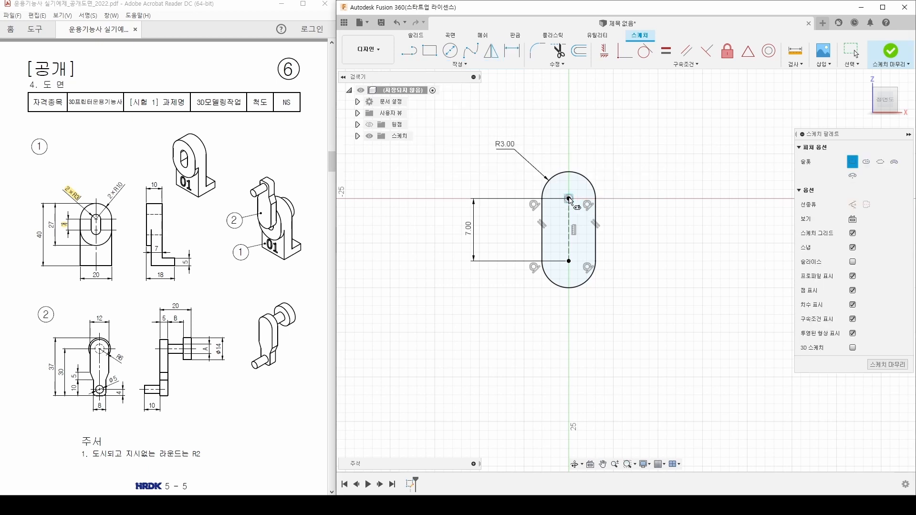
{"action": "left_click", "coordinate": [569, 198]}
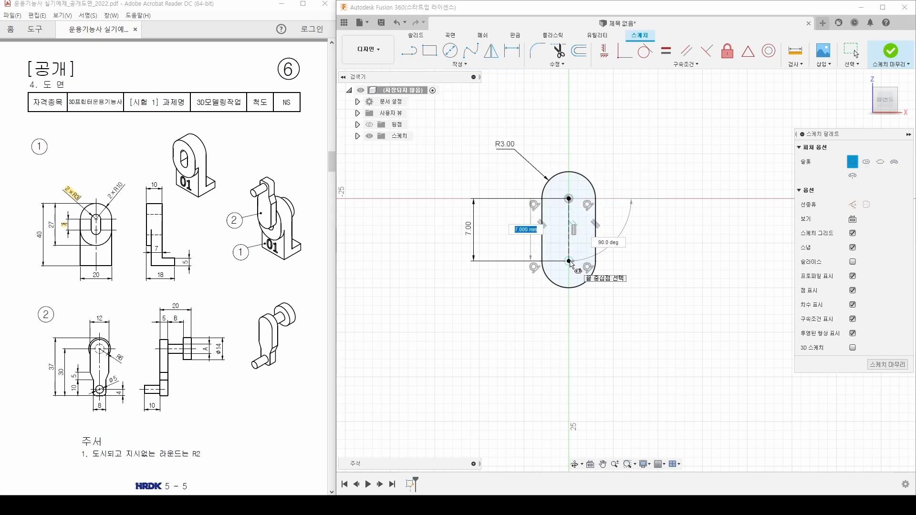
{"action": "left_click", "coordinate": [570, 262]}
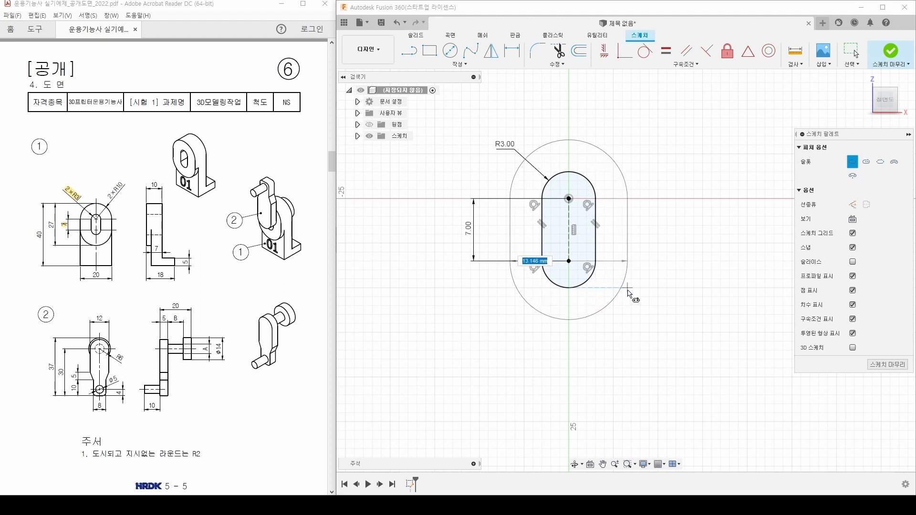
{"action": "left_click", "coordinate": [629, 293]}
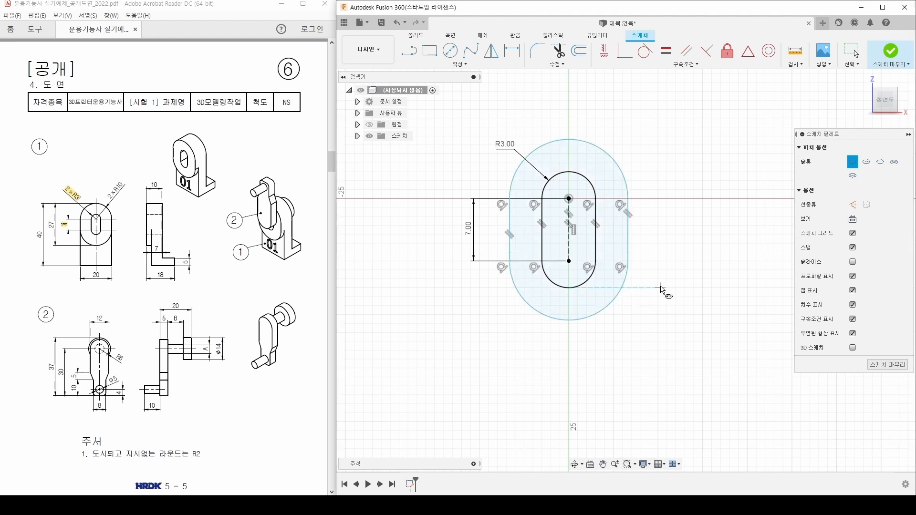
Step: Highlight part 1's 2×R10 callout in the PDF drawing and dimension the outer slot's upper arc with a 10 mm radius
{"action": "left_click_drag", "start_coordinate": [108, 199], "coordinate": [123, 186]}
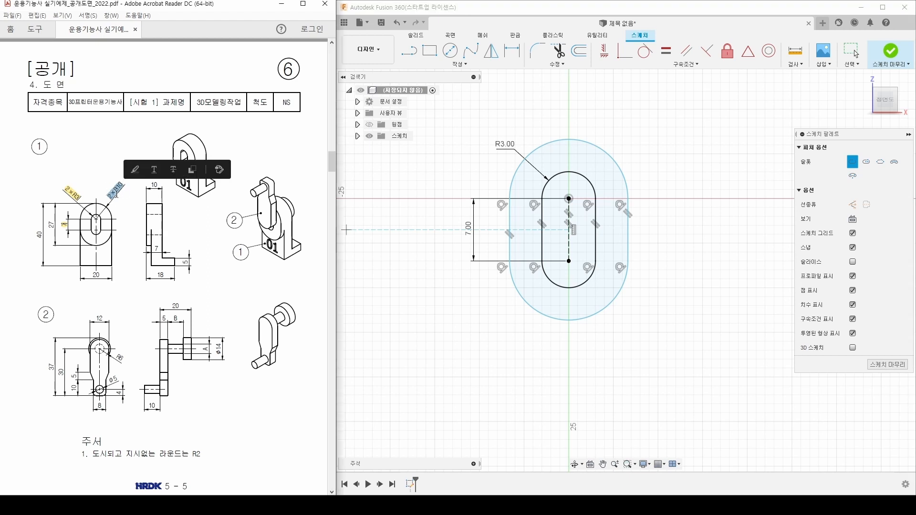
{"action": "left_click", "coordinate": [116, 194]}
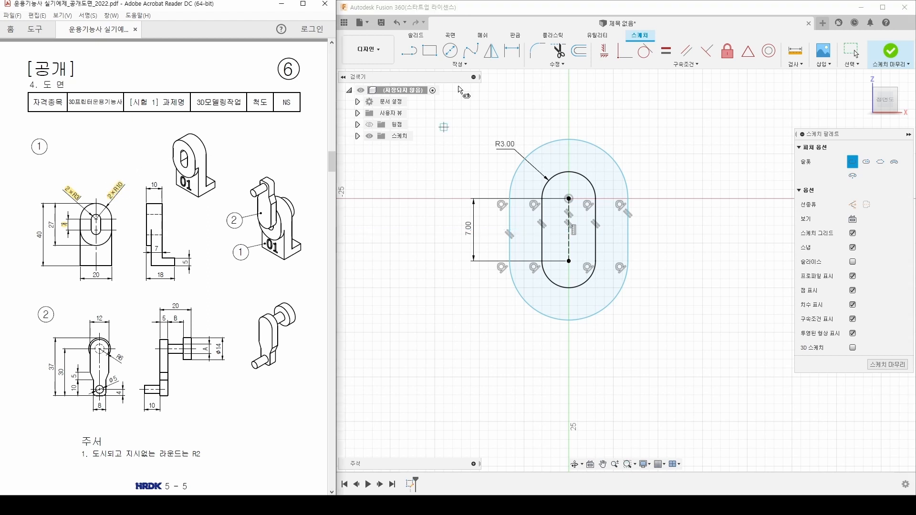
{"action": "left_click", "coordinate": [493, 81]}
{"action": "key", "text": "d"}
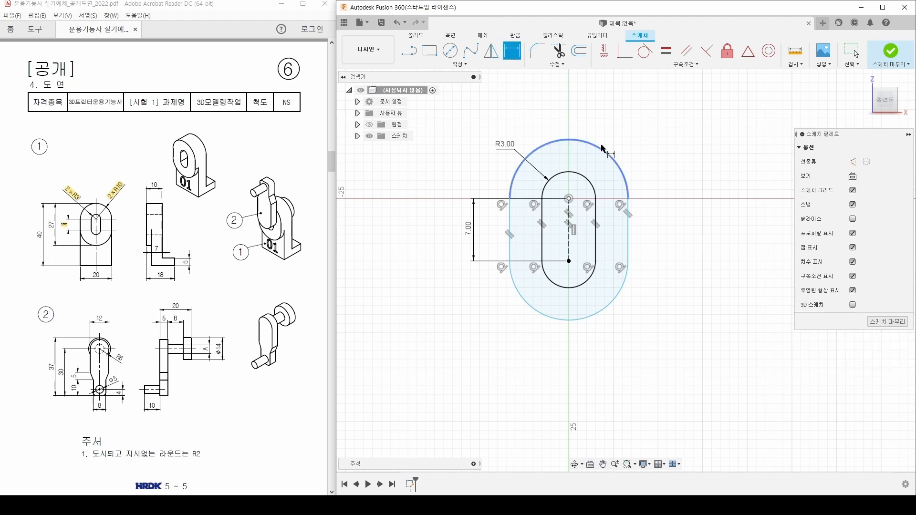
{"action": "left_click", "coordinate": [603, 149]}
{"action": "left_click", "coordinate": [625, 140]}
{"action": "type", "text": "1"}
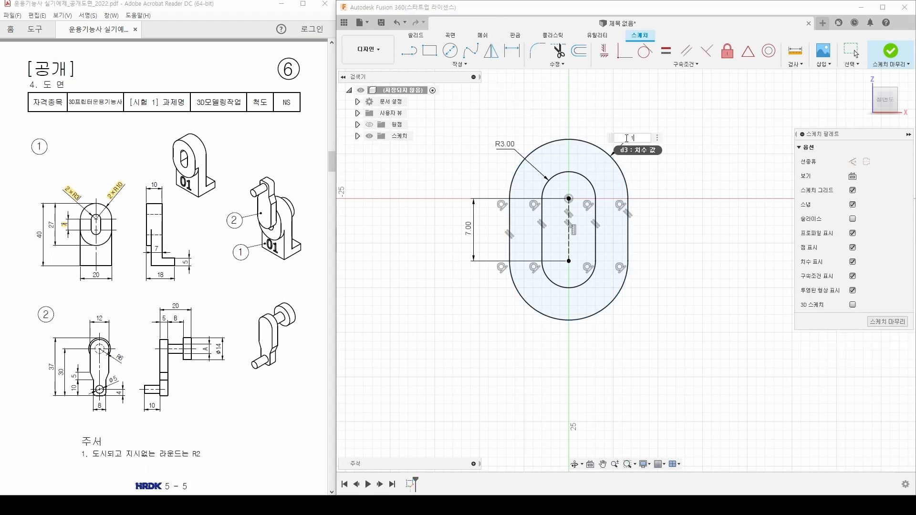
{"action": "type", "text": "0"}
{"action": "key", "text": "Return"}
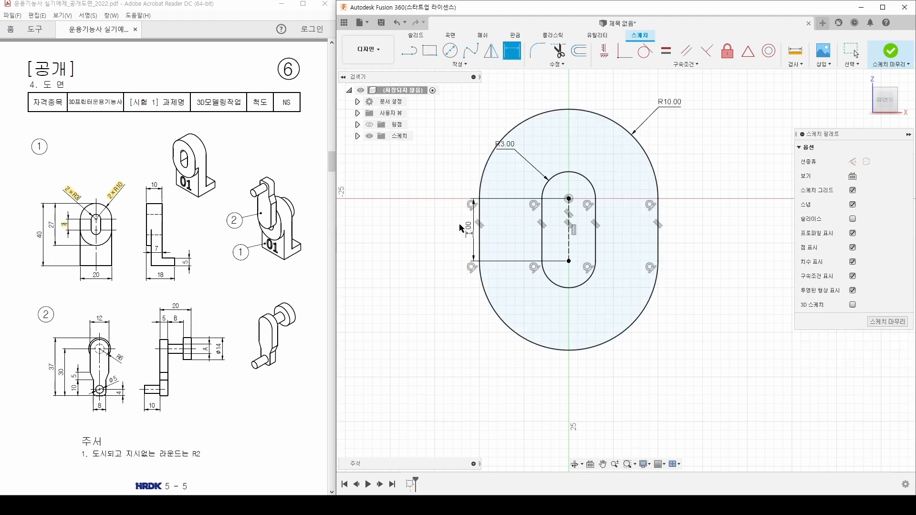
Step: Reposition the 7 mm and R3 dimensions outside the outer slot's outline
{"action": "left_click_drag", "start_coordinate": [470, 230], "coordinate": [438, 234]}
{"action": "left_click_drag", "start_coordinate": [504, 144], "coordinate": [466, 120]}
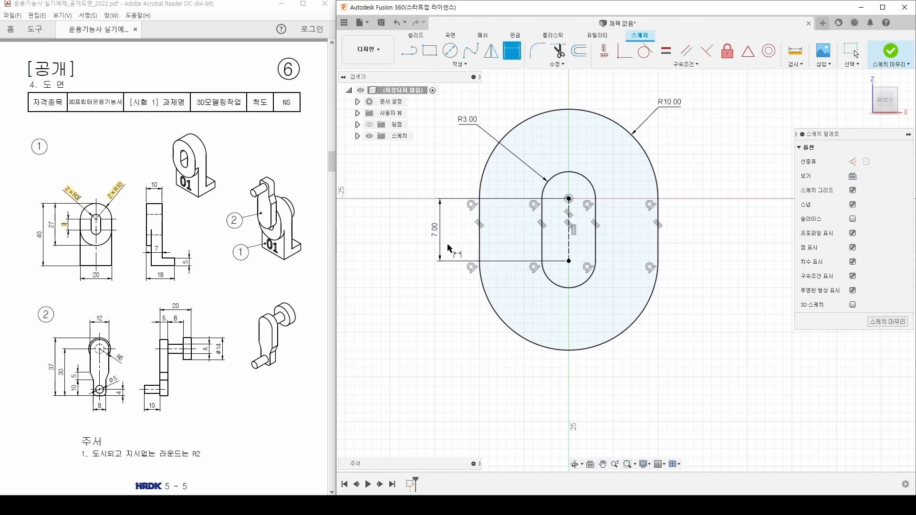
{"action": "left_click_drag", "start_coordinate": [439, 231], "coordinate": [443, 229]}
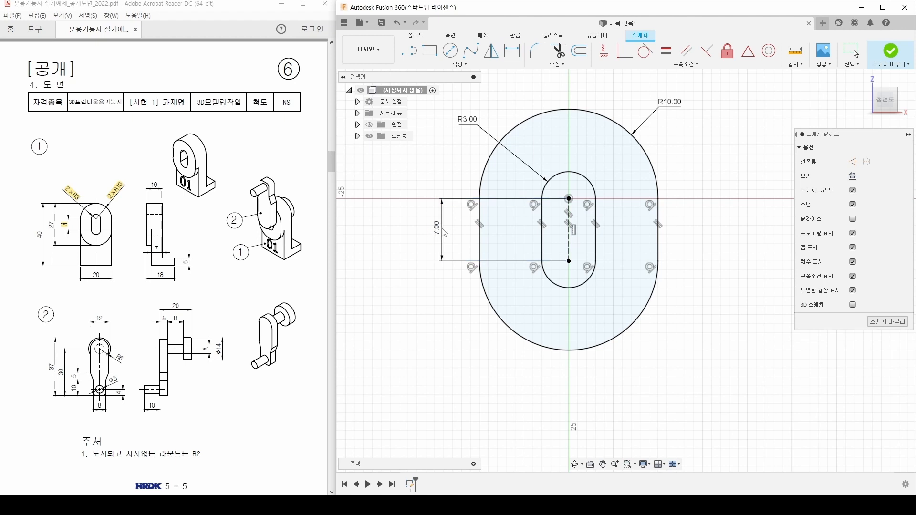
Step: Highlight part 1's vertical 27 dimension in the PDF drawing
{"action": "key", "text": "d"}
{"action": "scroll", "coordinate": [471, 363], "scroll_direction": "down", "scroll_amount": 2}
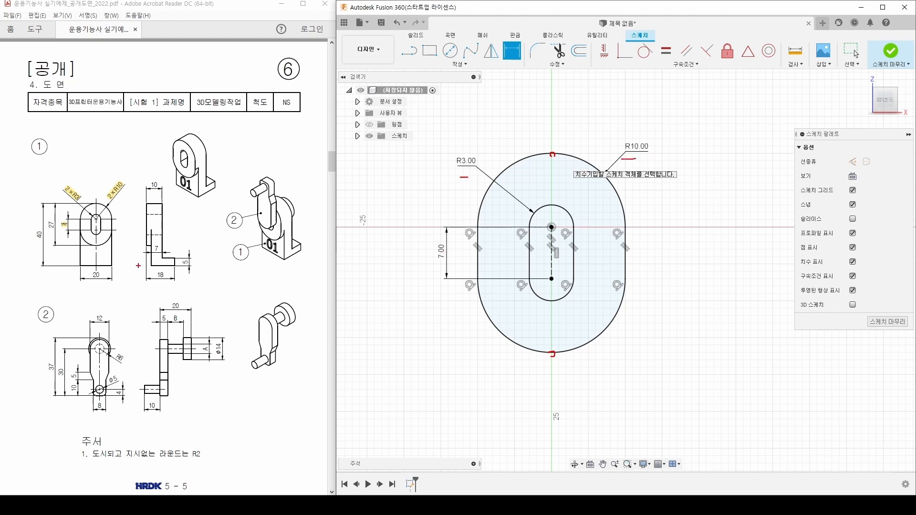
{"action": "left_click_drag", "start_coordinate": [51, 218], "coordinate": [51, 229]}
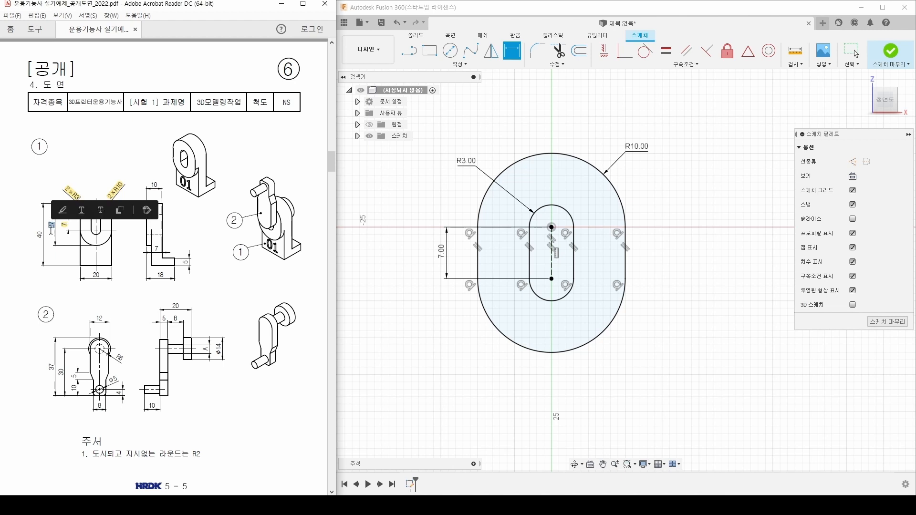
{"action": "left_click", "coordinate": [87, 255]}
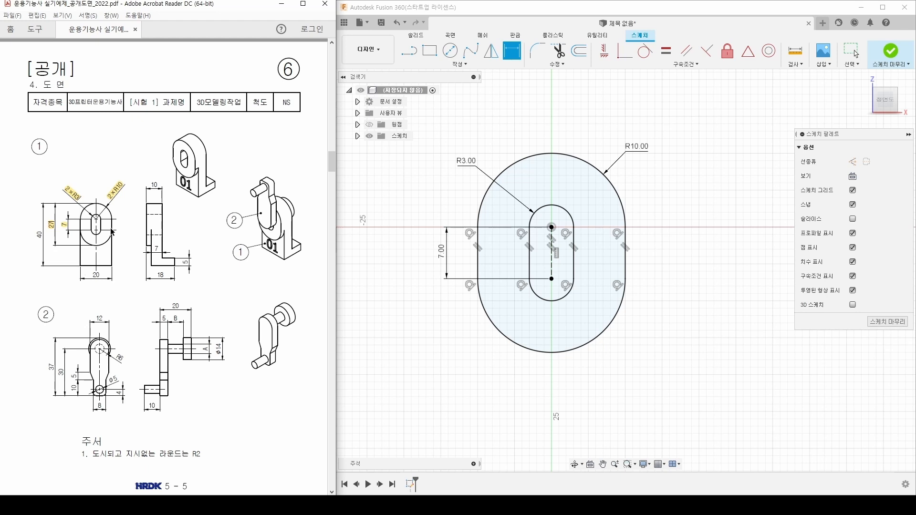
Step: Sketch the base outline from the outer slot's lower tangent points: left line about 21 mm down, bottom about 22 mm, right line back up
{"action": "middle_click_drag", "start_coordinate": [454, 353], "coordinate": [380, 288]}
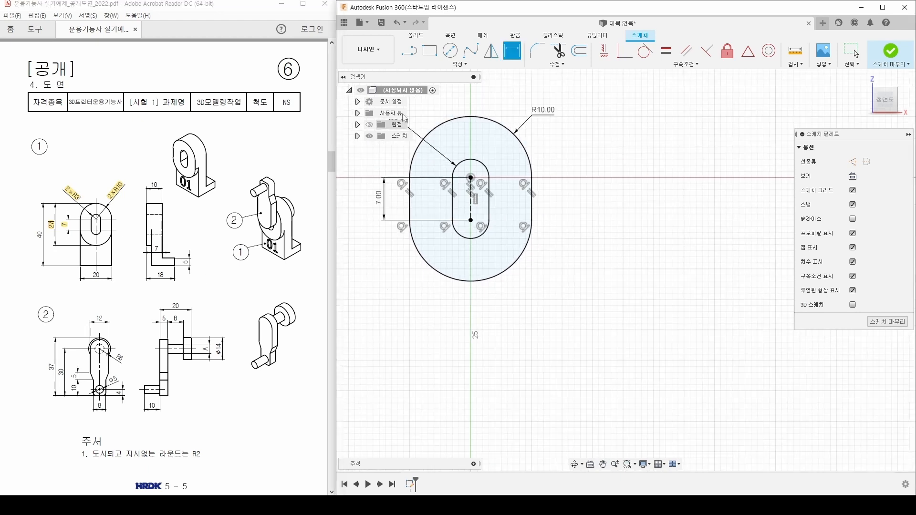
{"action": "left_click", "coordinate": [409, 52]}
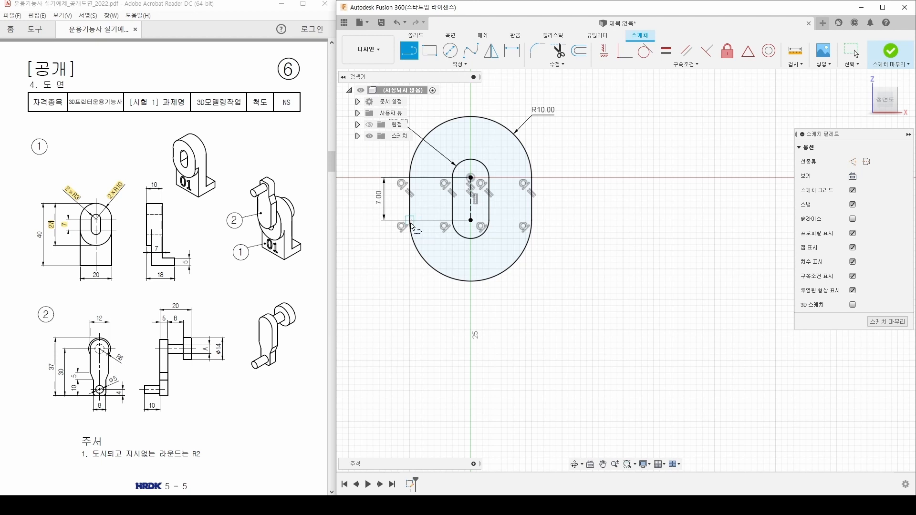
{"action": "middle_click_drag", "start_coordinate": [413, 230], "coordinate": [429, 231]}
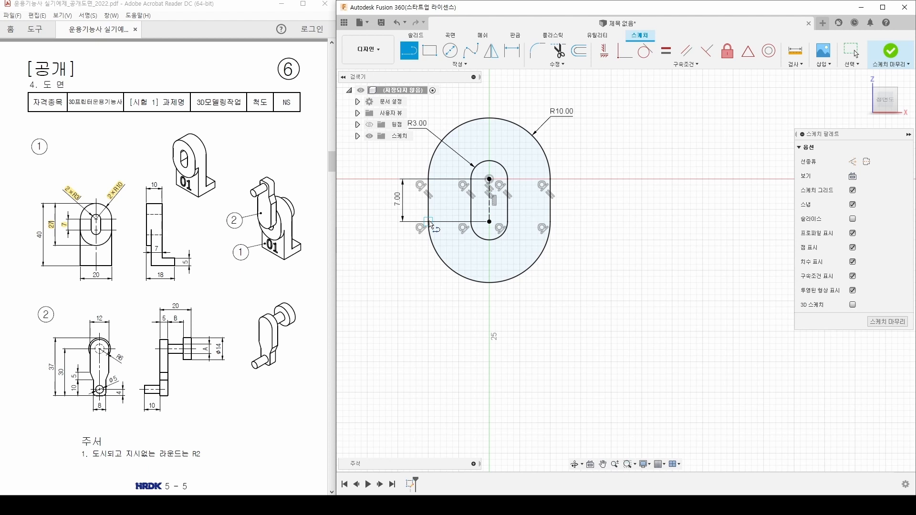
{"action": "left_click", "coordinate": [429, 222]}
{"action": "left_click", "coordinate": [429, 350]}
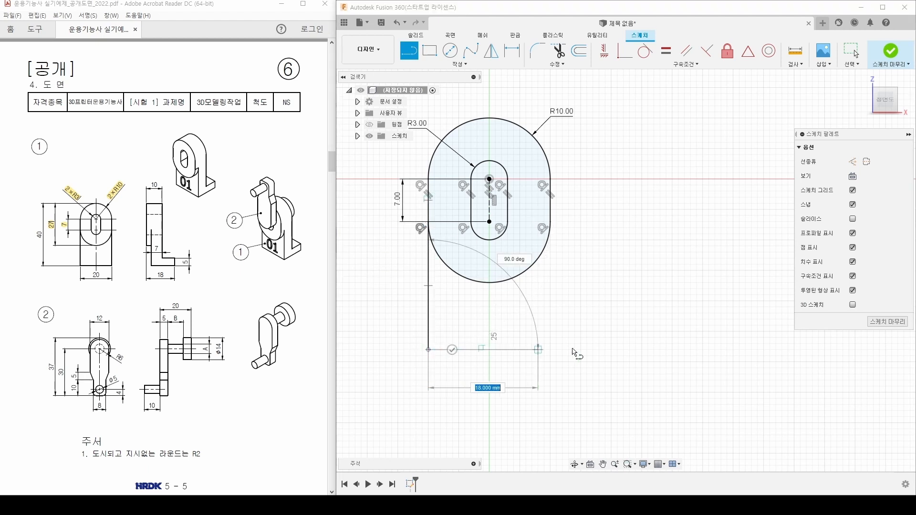
{"action": "left_click", "coordinate": [563, 350]}
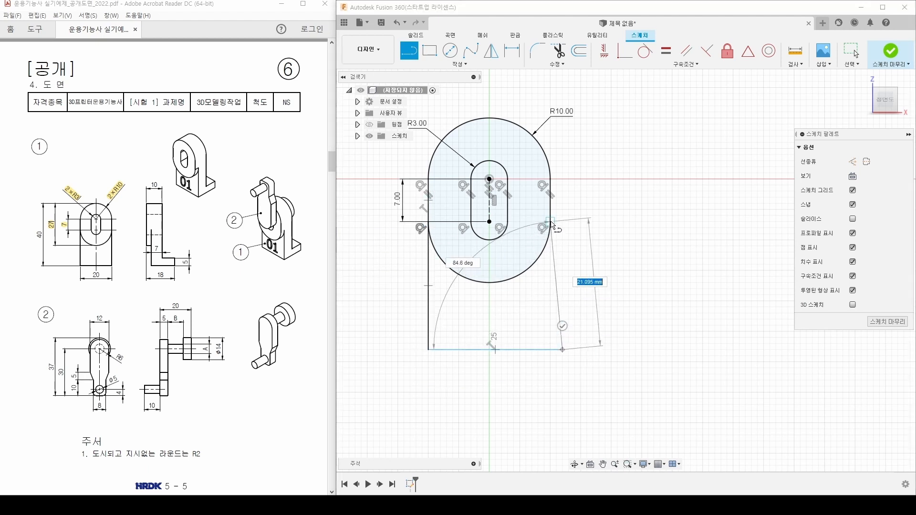
{"action": "left_click", "coordinate": [551, 222]}
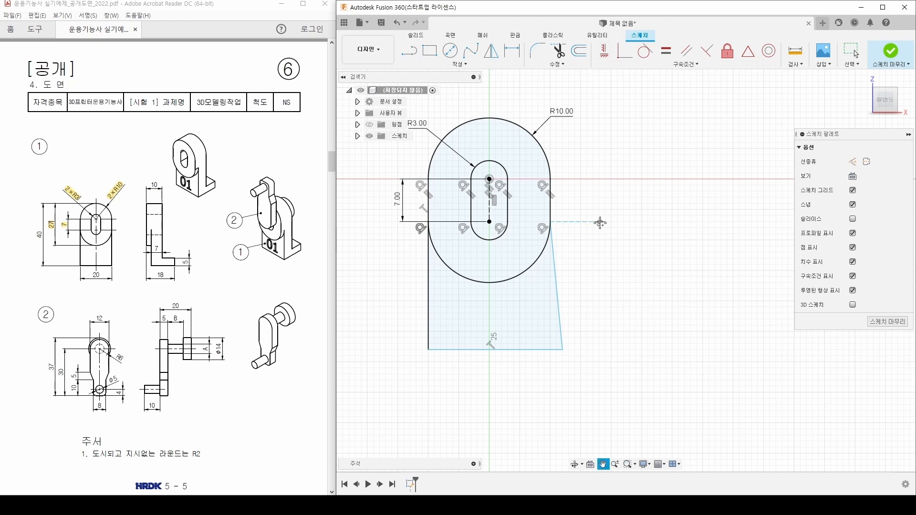
Step: Apply the horizontal/vertical constraint to the base outline's bottom line and its slanted side line
{"action": "middle_click_drag", "start_coordinate": [597, 219], "coordinate": [666, 213]}
{"action": "left_click", "coordinate": [603, 57]}
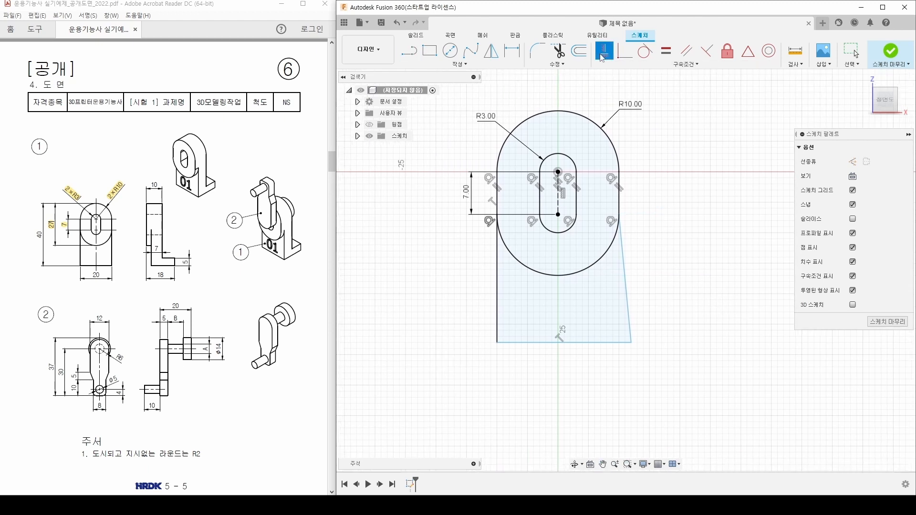
{"action": "left_click", "coordinate": [569, 343]}
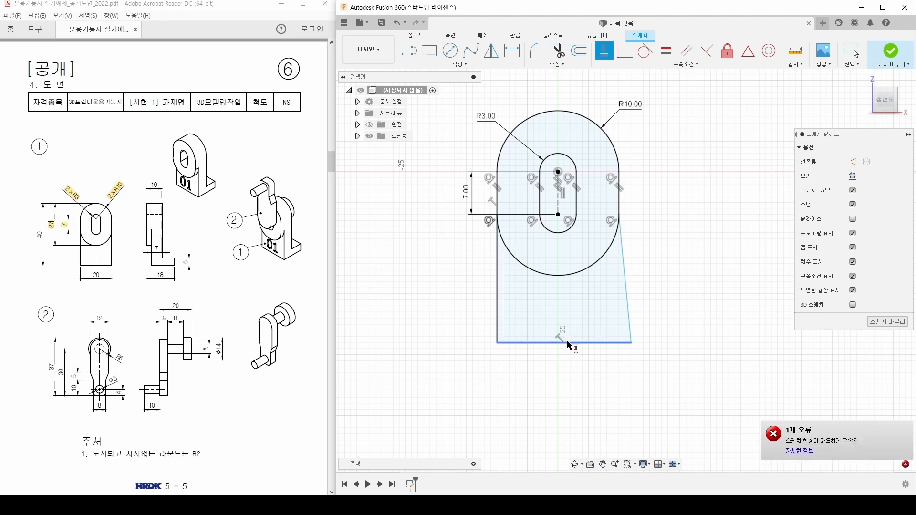
{"action": "left_click", "coordinate": [626, 319]}
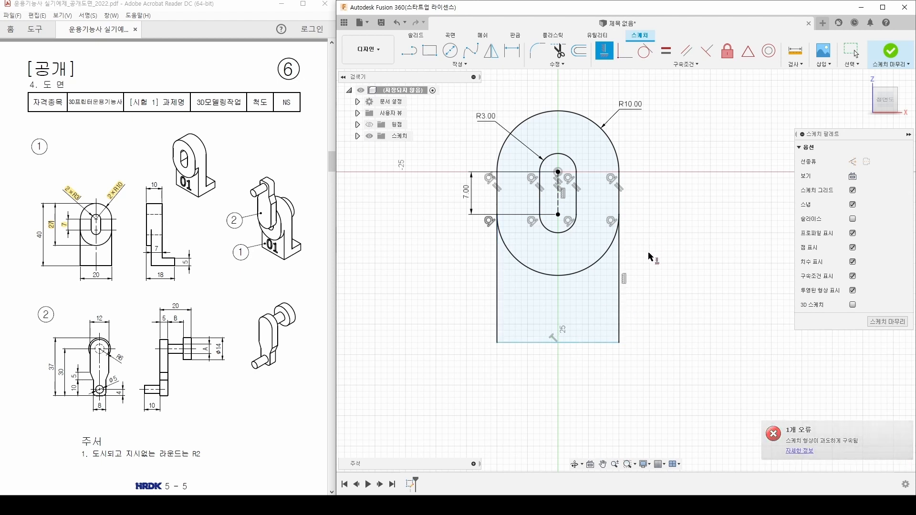
Step: Try to apply a tangent constraint between the base outline's side line and the outer slot's lower arc
{"action": "left_click", "coordinate": [643, 52]}
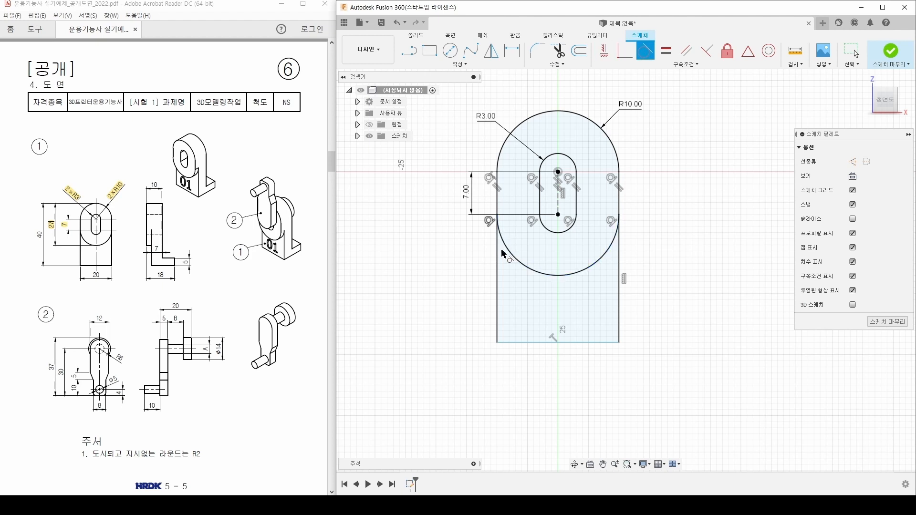
{"action": "left_click", "coordinate": [498, 221]}
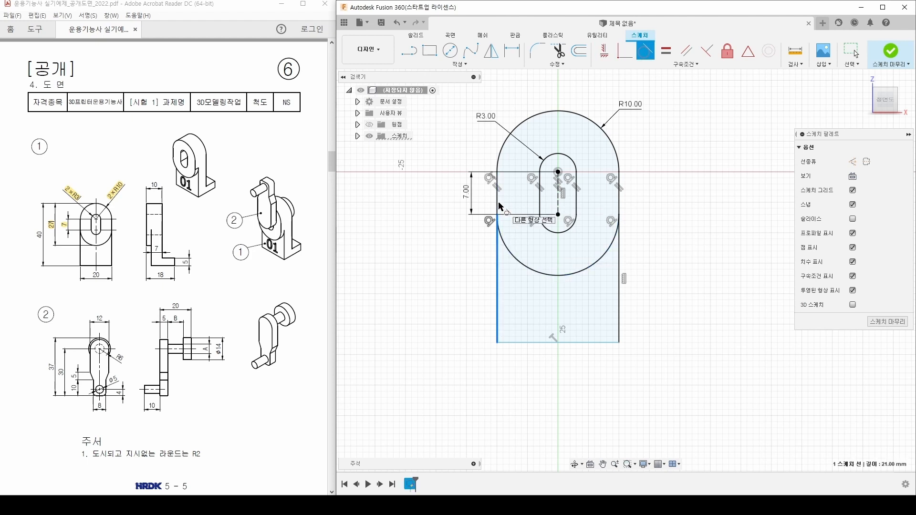
{"action": "middle_click_drag", "start_coordinate": [553, 241], "coordinate": [538, 246]}
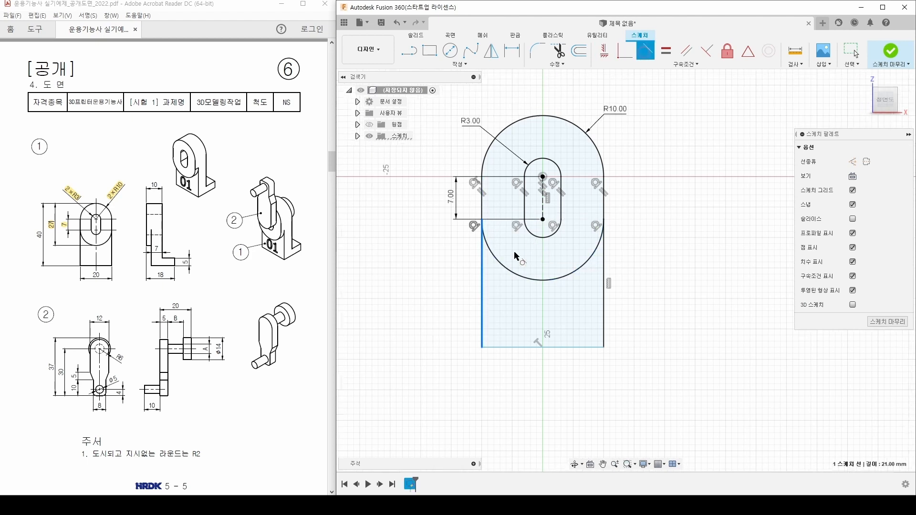
{"action": "left_click", "coordinate": [486, 242]}
{"action": "left_click", "coordinate": [487, 244]}
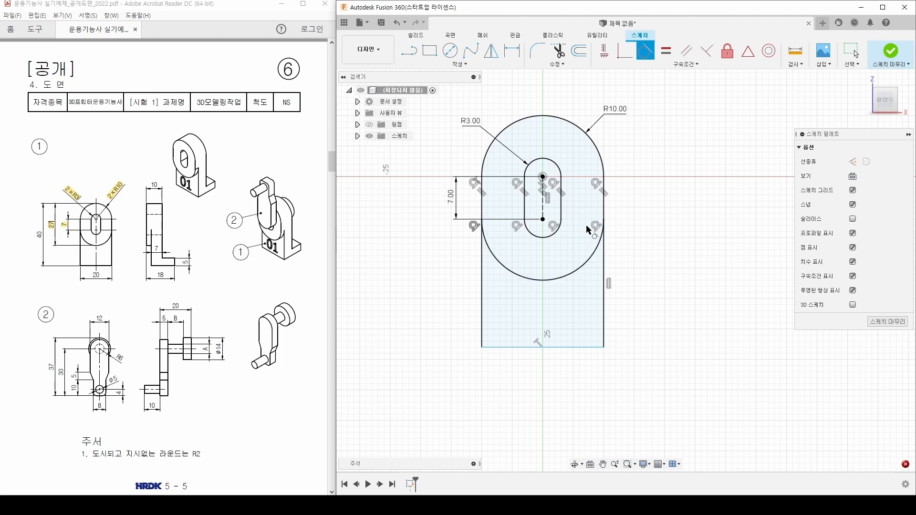
{"action": "left_click", "coordinate": [604, 251]}
{"action": "key", "text": "Escape"}
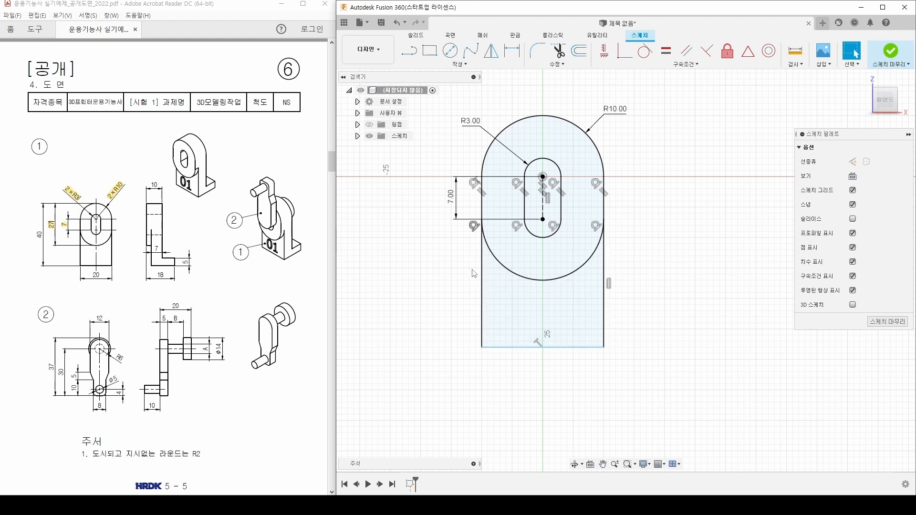
Step: Highlight part 1's overall width 20 and overall height 40 dimensions in the PDF drawing
{"action": "middle_click_drag", "start_coordinate": [467, 312], "coordinate": [457, 293]}
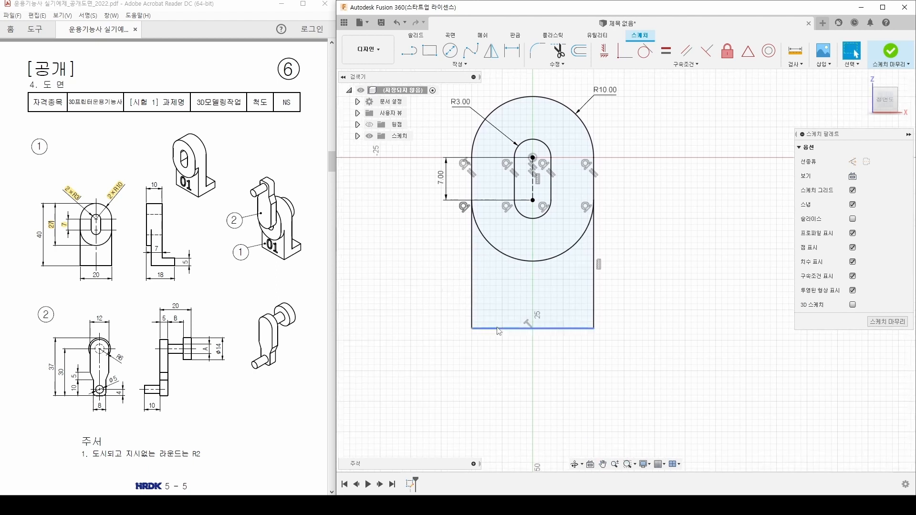
{"action": "double_click", "coordinate": [95, 275]}
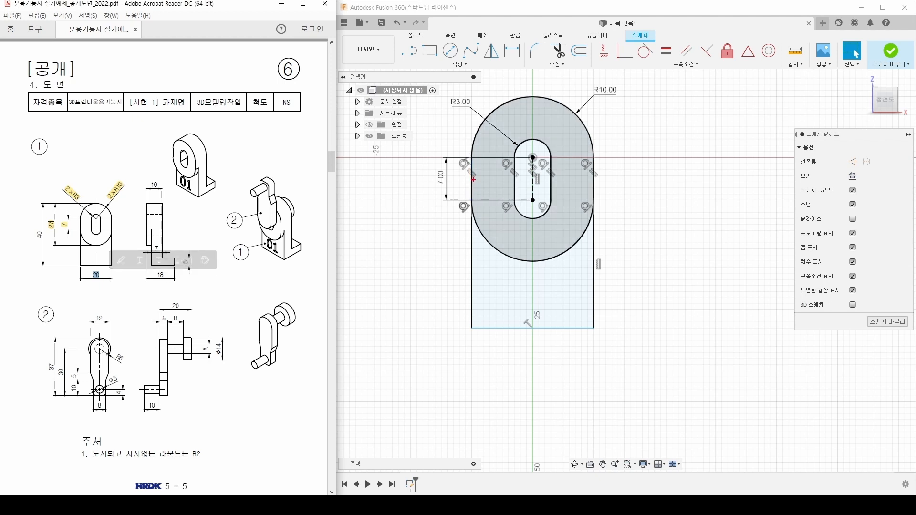
{"action": "left_click_drag", "start_coordinate": [472, 183], "coordinate": [591, 182]}
{"action": "key", "text": "Escape"}
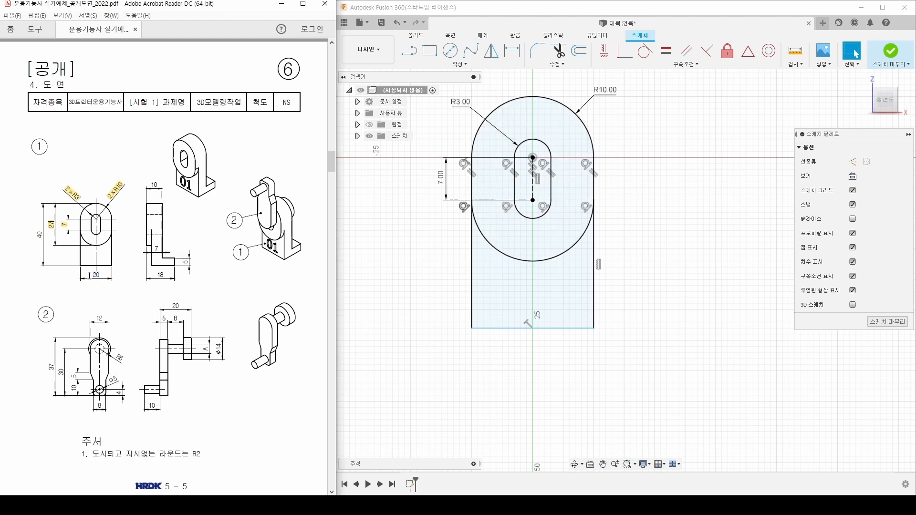
{"action": "double_click", "coordinate": [95, 275]}
{"action": "left_click", "coordinate": [99, 260]}
{"action": "double_click", "coordinate": [40, 234]}
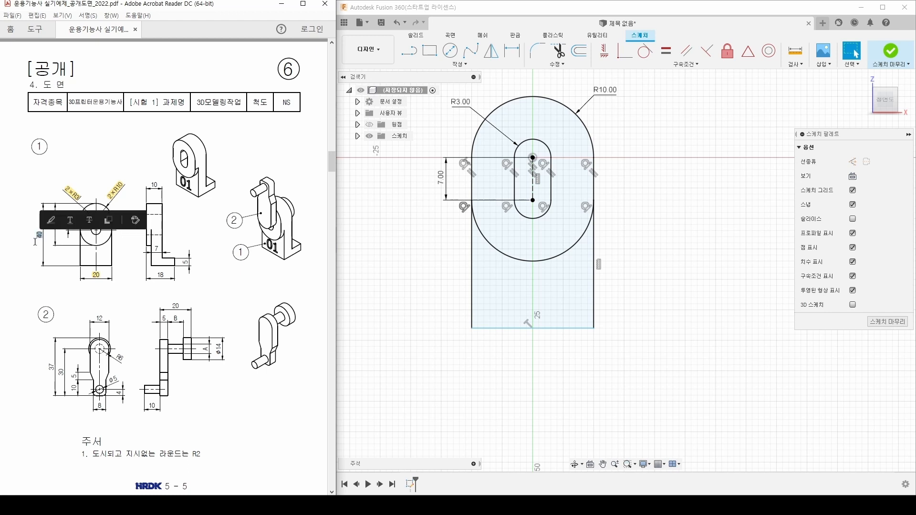
{"action": "left_click", "coordinate": [51, 221]}
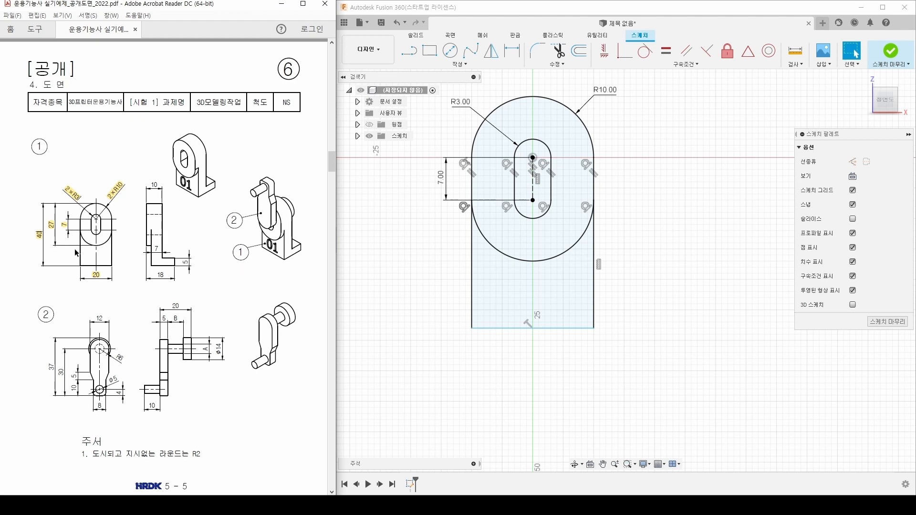
Step: Dimension the vertical distance from the outer slot's upper arc centre to the base outline's bottom line as 30 mm
{"action": "middle_click_drag", "start_coordinate": [415, 257], "coordinate": [431, 273]}
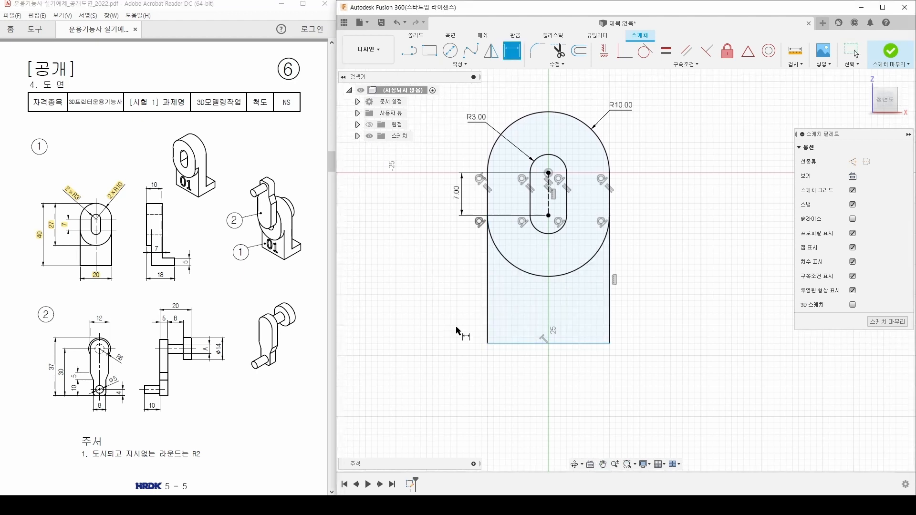
{"action": "key", "text": "d"}
{"action": "left_click", "coordinate": [567, 343]}
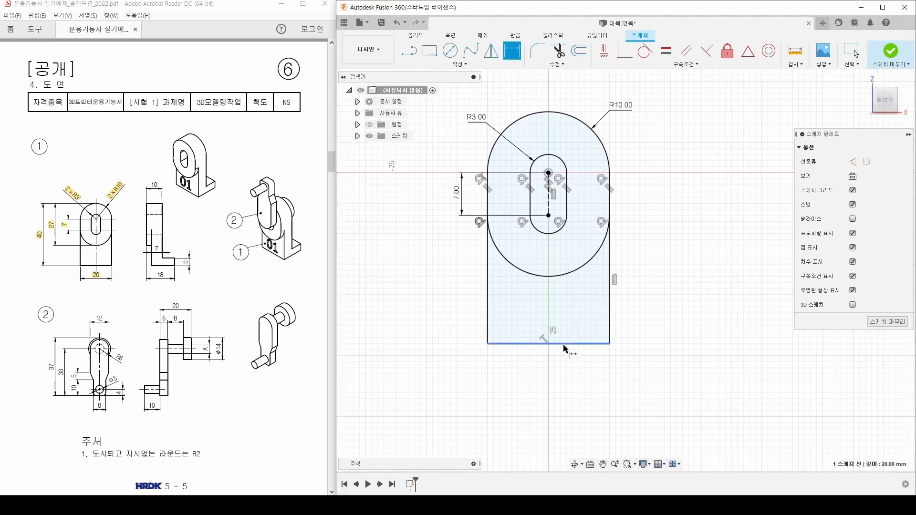
{"action": "left_click", "coordinate": [556, 112]}
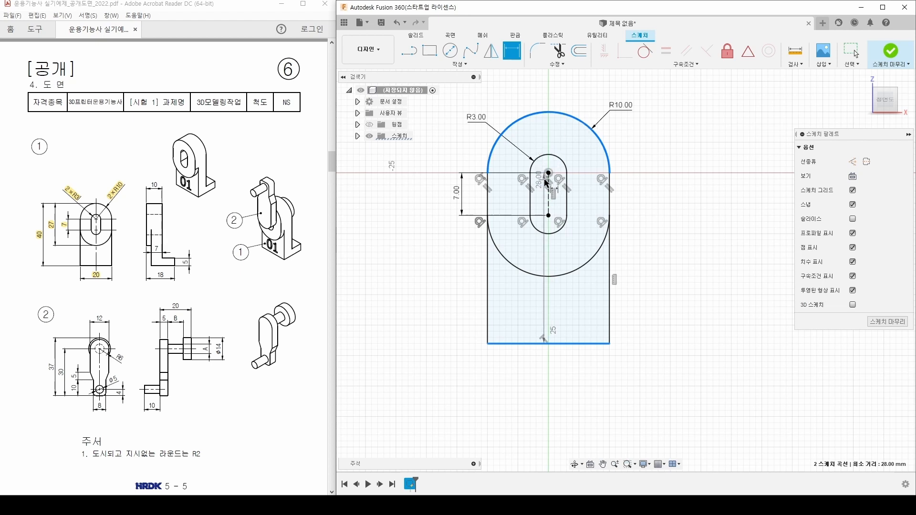
{"action": "left_click", "coordinate": [427, 245]}
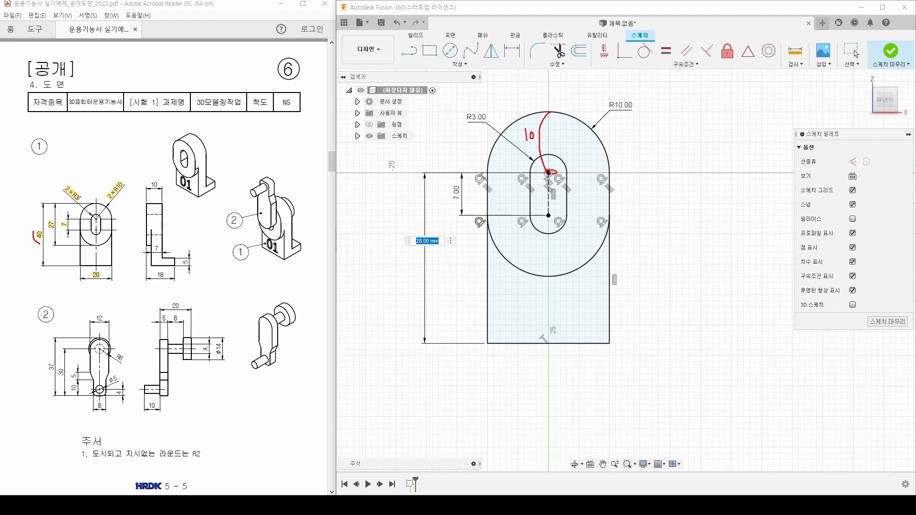
{"action": "left_click_drag", "start_coordinate": [512, 135], "coordinate": [532, 154]}
{"action": "key", "text": "Escape"}
{"action": "type", "text": "30"}
{"action": "key", "text": "Return"}
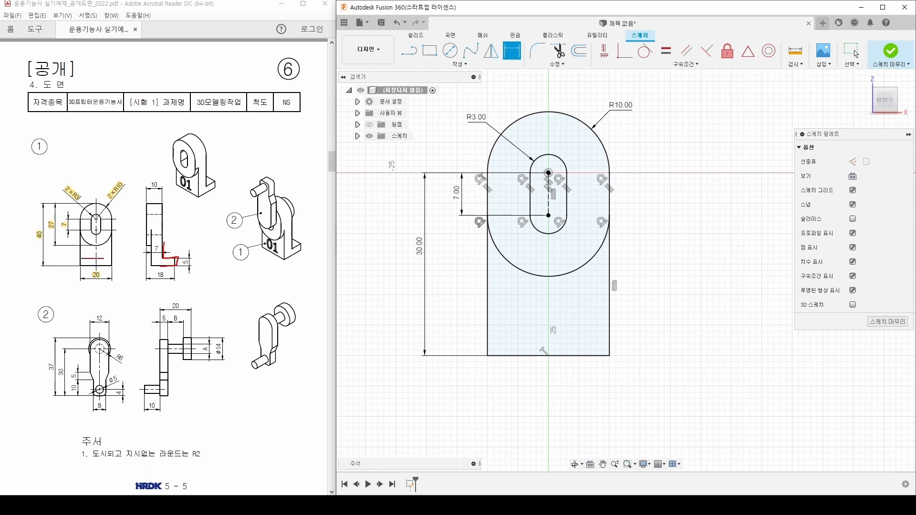
Step: Sketch a horizontal line across the base between its two side lines, about 6 mm above the bottom line
{"action": "left_click_drag", "start_coordinate": [104, 258], "coordinate": [111, 258]}
{"action": "left_click_drag", "start_coordinate": [177, 259], "coordinate": [73, 258], "text": "shift"}
{"action": "key", "text": "Escape"}
{"action": "middle_click_drag", "start_coordinate": [462, 277], "coordinate": [459, 262]}
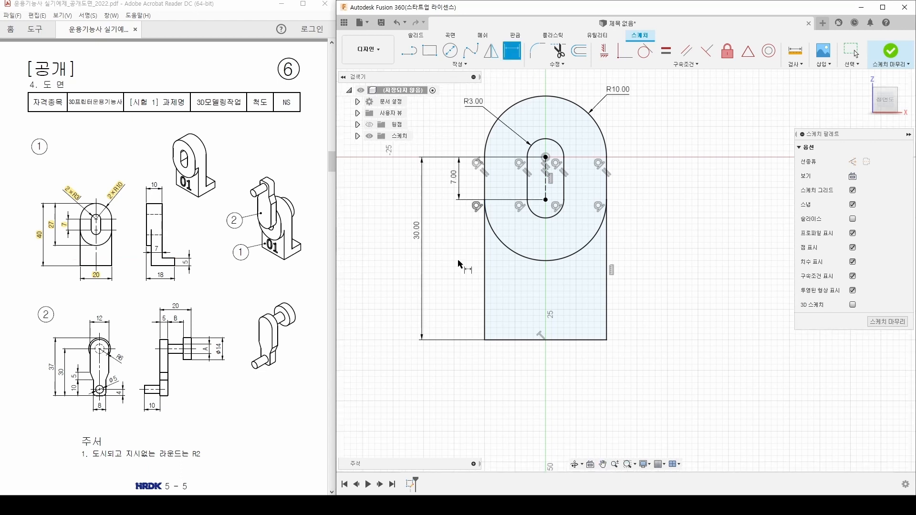
{"action": "left_click", "coordinate": [413, 48]}
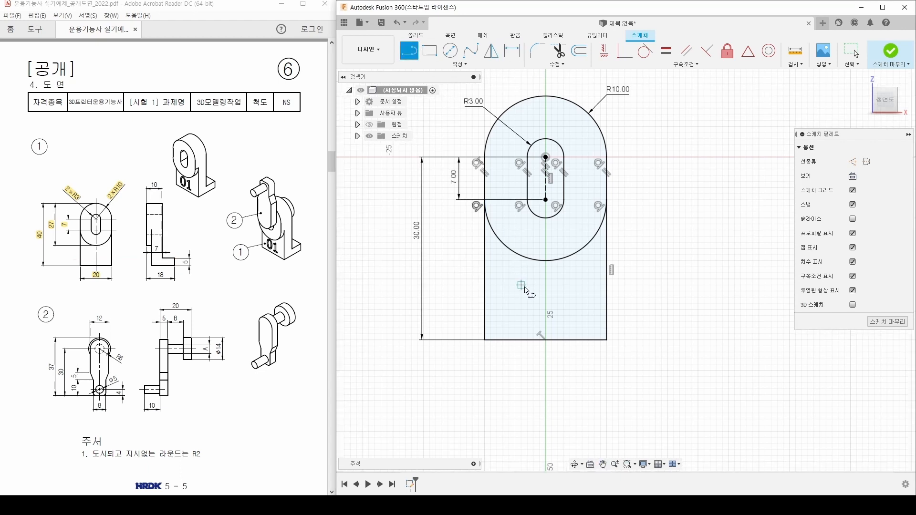
{"action": "left_click", "coordinate": [485, 302]}
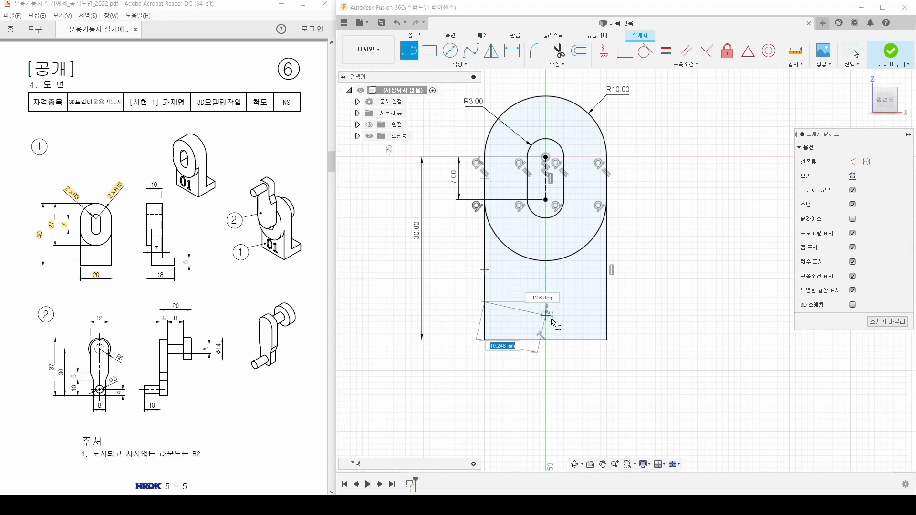
{"action": "left_click", "coordinate": [607, 302]}
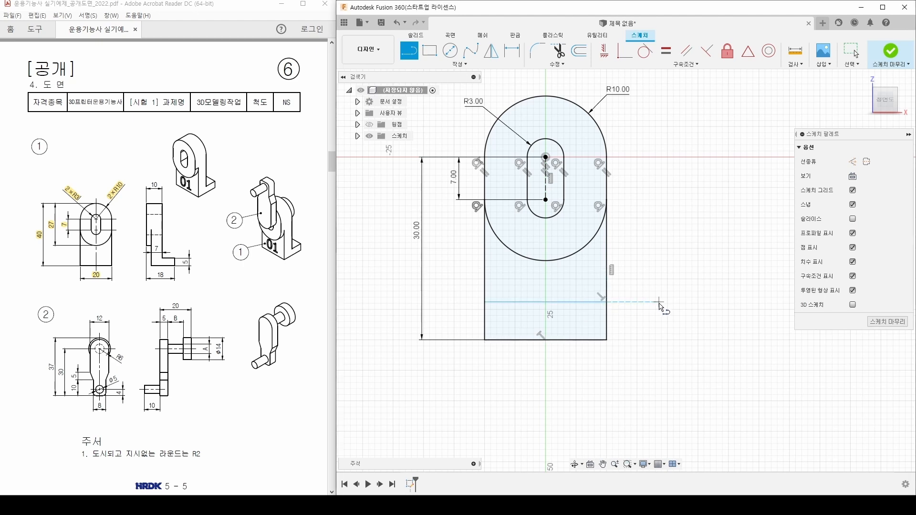
Step: Try to apply the horizontal/vertical constraint to the new line across the base, and shift the line slightly
{"action": "left_click", "coordinate": [605, 54]}
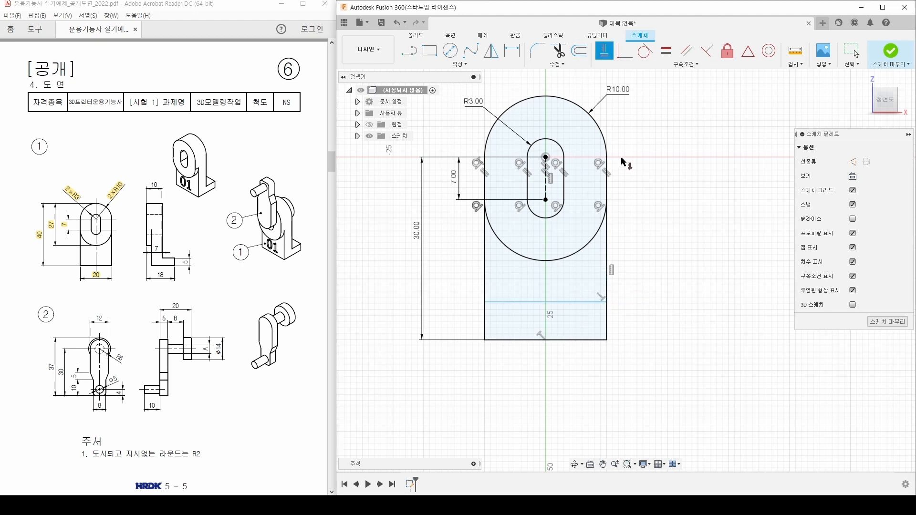
{"action": "left_click", "coordinate": [557, 303]}
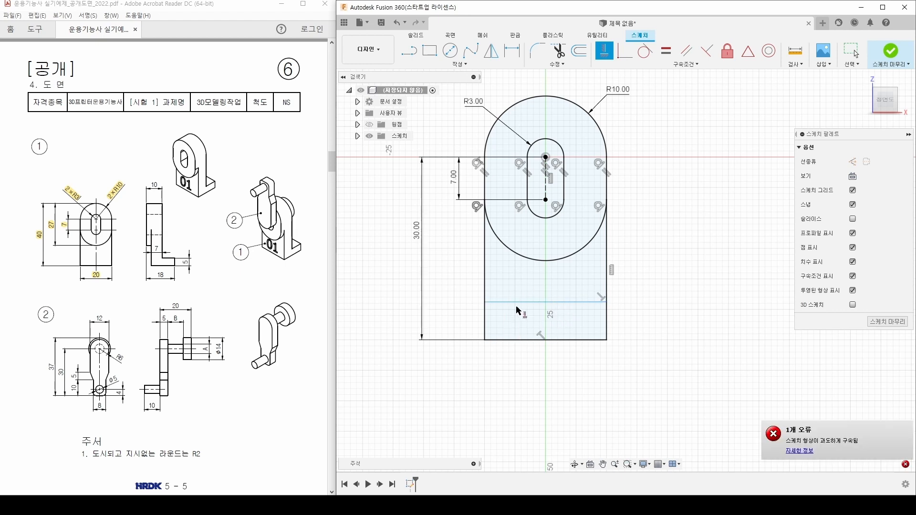
{"action": "key", "text": "Escape"}
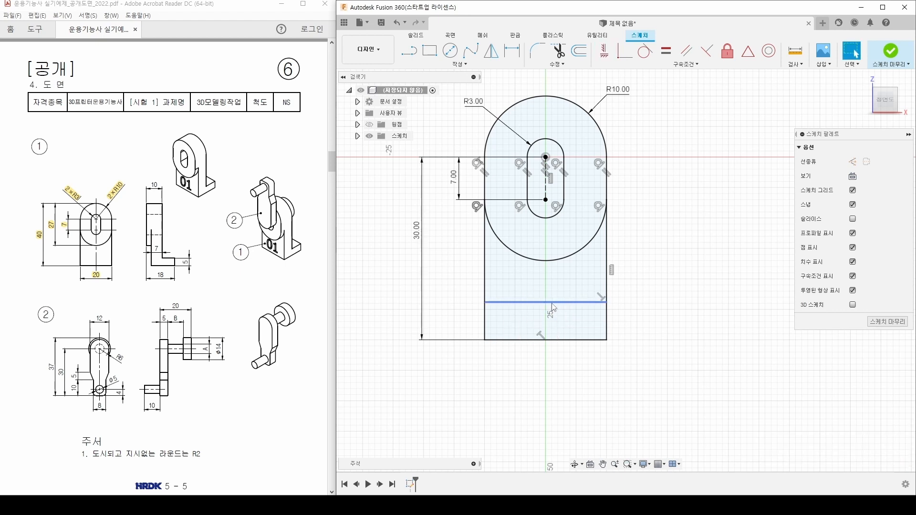
{"action": "mouse_move", "coordinate": [557, 303]}
{"action": "left_mouse_down"}
{"action": "mouse_move", "coordinate": [561, 287]}
{"action": "mouse_move", "coordinate": [557, 307]}
{"action": "left_mouse_up"}
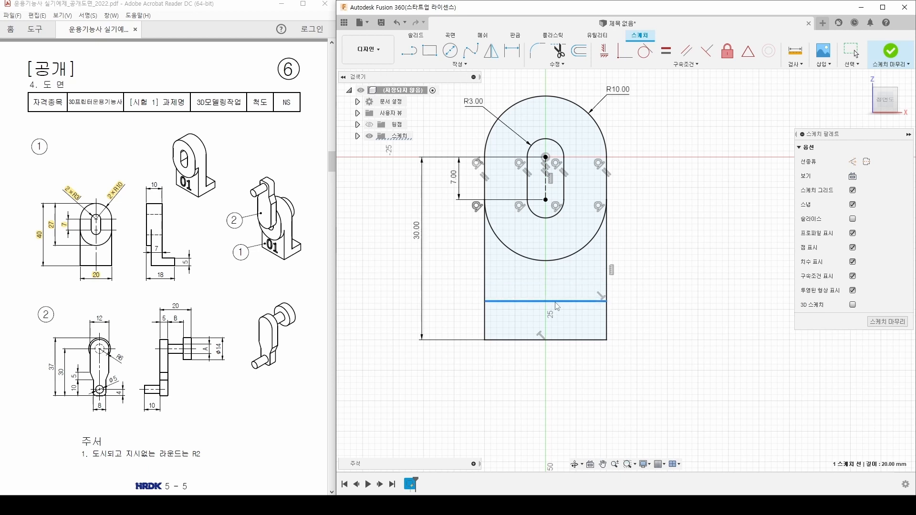
{"action": "left_click", "coordinate": [458, 302]}
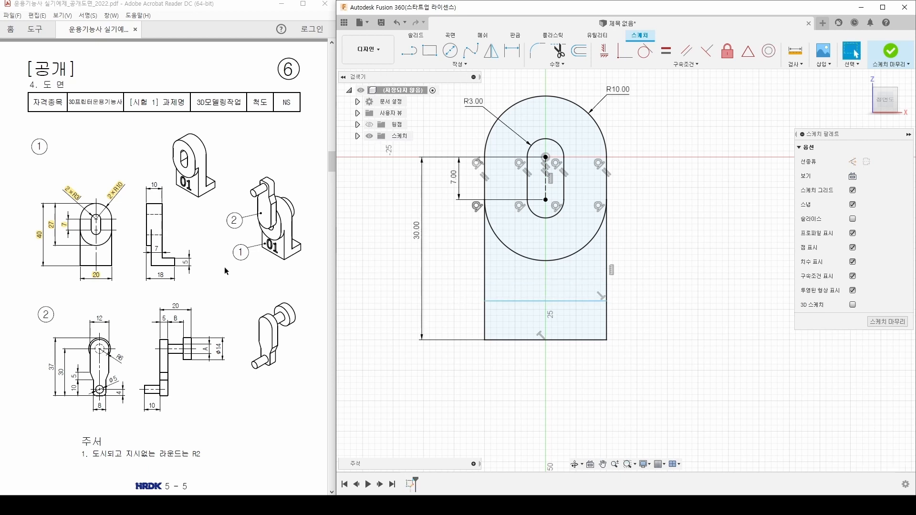
Step: Highlight part 1's base thickness 5 in the PDF drawing and dimension the line across the base 5 mm above the bottom line
{"action": "left_click", "coordinate": [182, 260]}
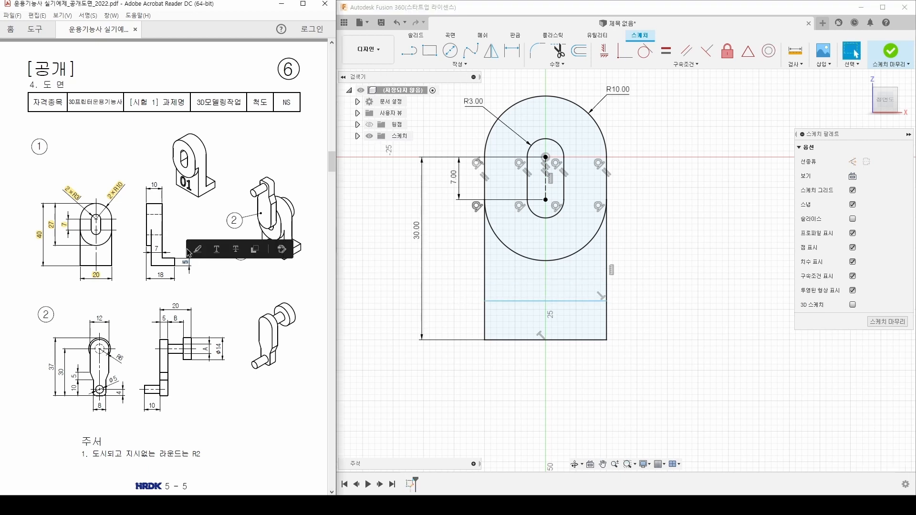
{"action": "middle_click_drag", "start_coordinate": [405, 295], "coordinate": [376, 291]}
{"action": "key", "text": "d"}
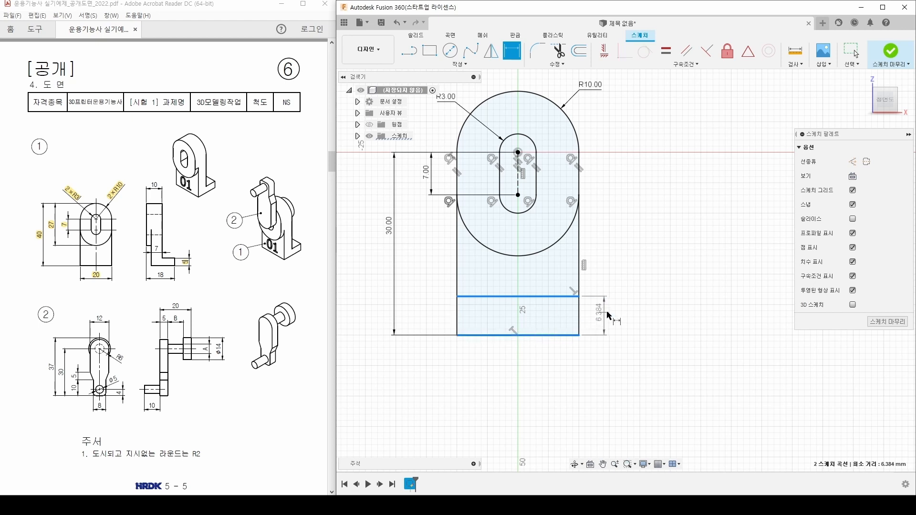
{"action": "left_click", "coordinate": [607, 315]}
{"action": "type", "text": "5"}
{"action": "key", "text": "Return"}
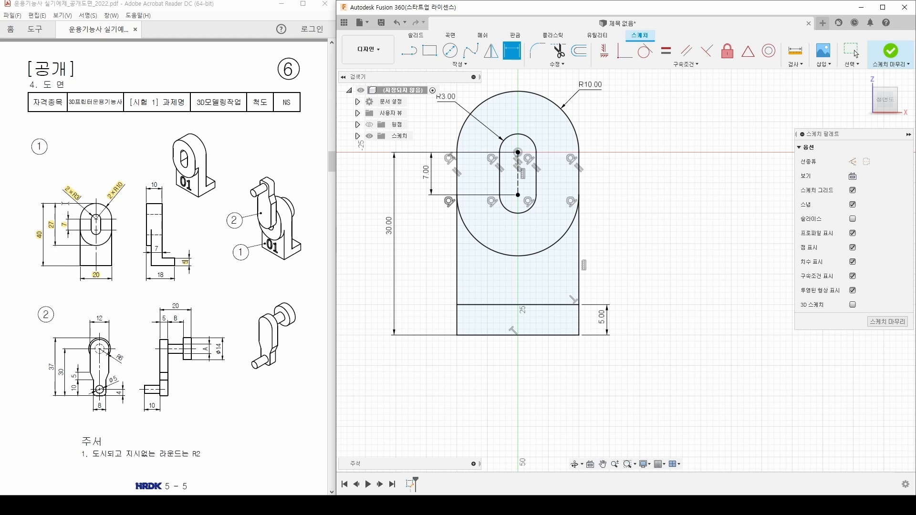
Step: Finish the front view sketch
{"action": "middle_click_drag", "start_coordinate": [477, 287], "coordinate": [530, 317]}
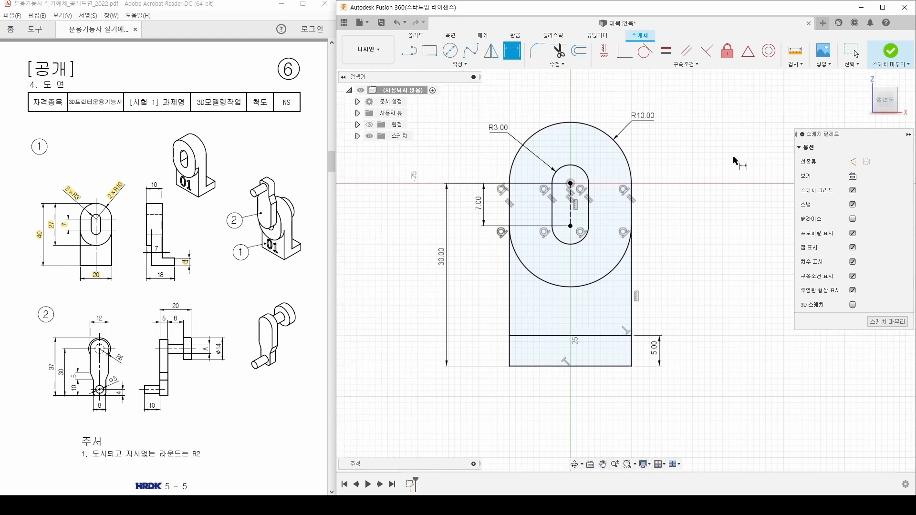
{"action": "left_click", "coordinate": [892, 59]}
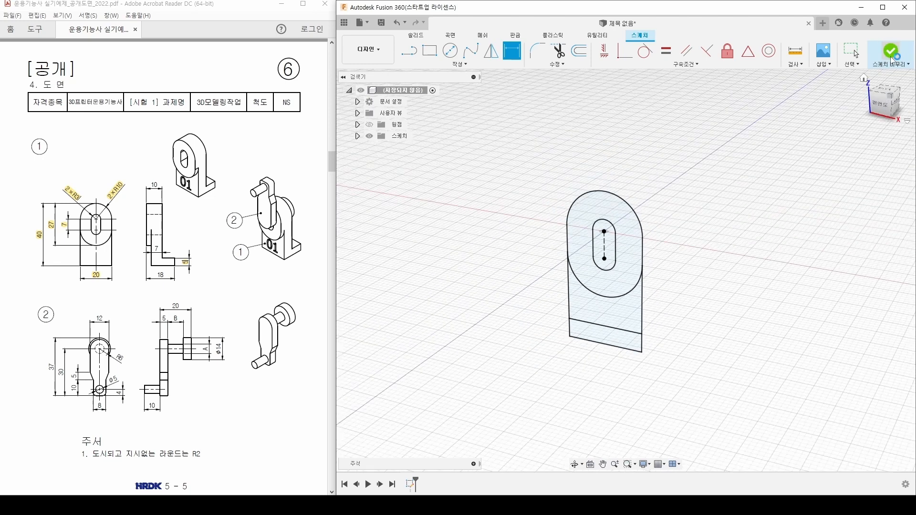
{"action": "scroll", "coordinate": [544, 232], "scroll_direction": "up", "scroll_amount": 5}
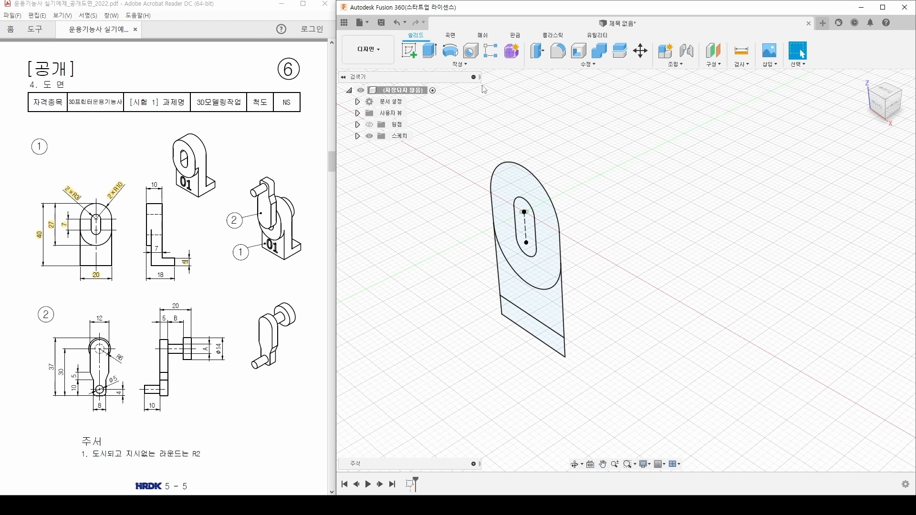
Step: Extrude the ring-shaped profile between the two slots 10 mm as a new body, highlighting the drawing's depth dimension 10
{"action": "left_click", "coordinate": [429, 52]}
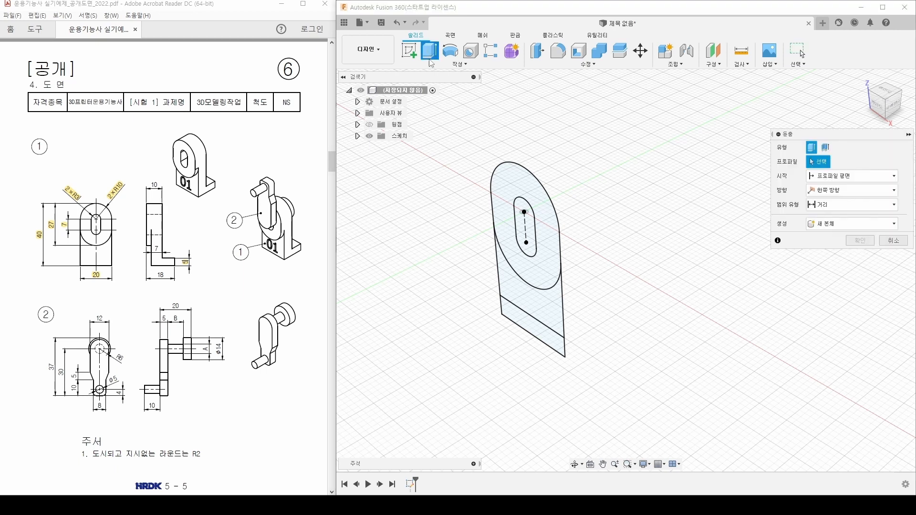
{"action": "left_click", "coordinate": [505, 178]}
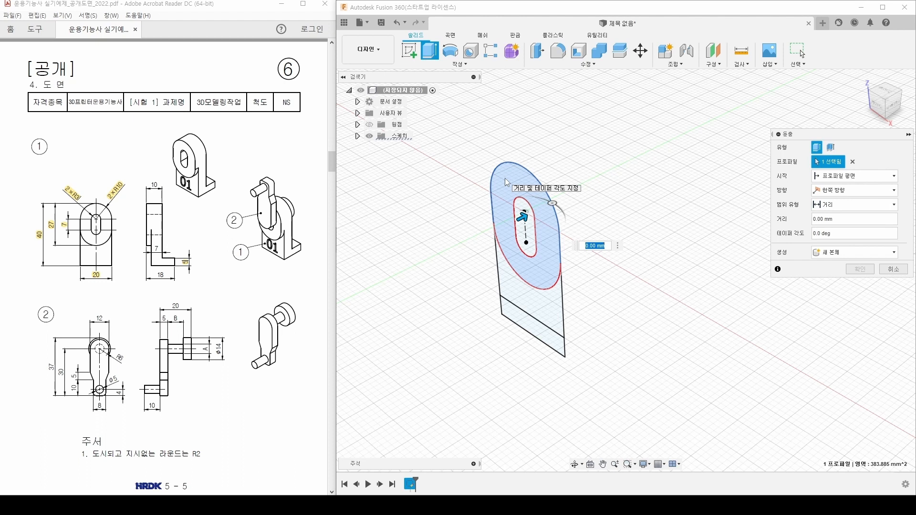
{"action": "left_click_drag", "start_coordinate": [150, 185], "coordinate": [160, 185]}
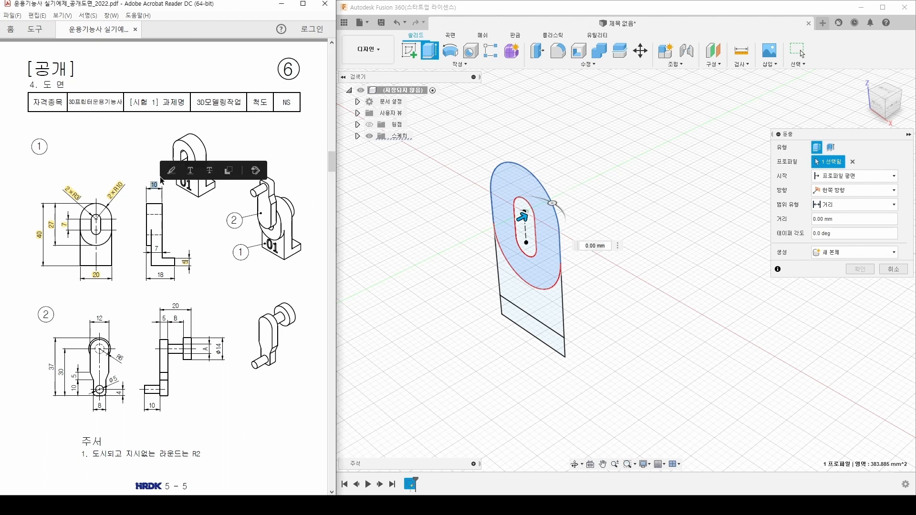
{"action": "left_click", "coordinate": [167, 174]}
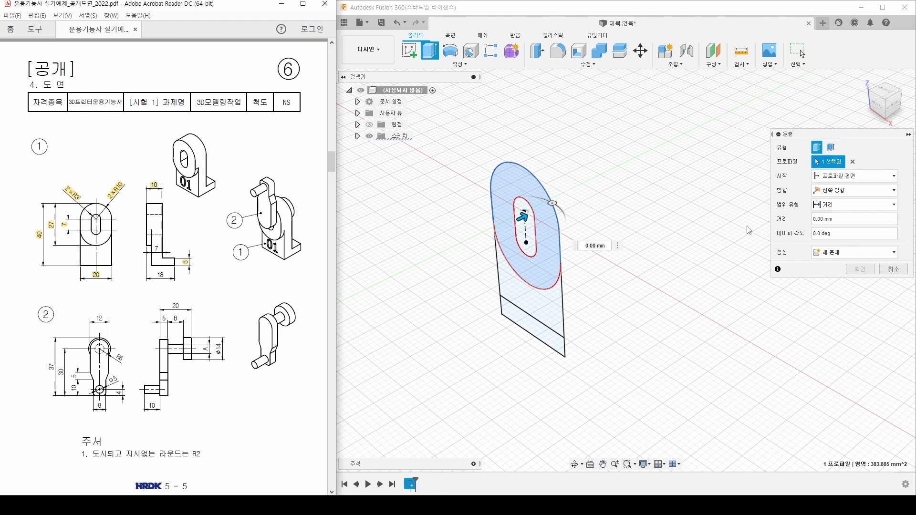
{"action": "left_click", "coordinate": [834, 220]}
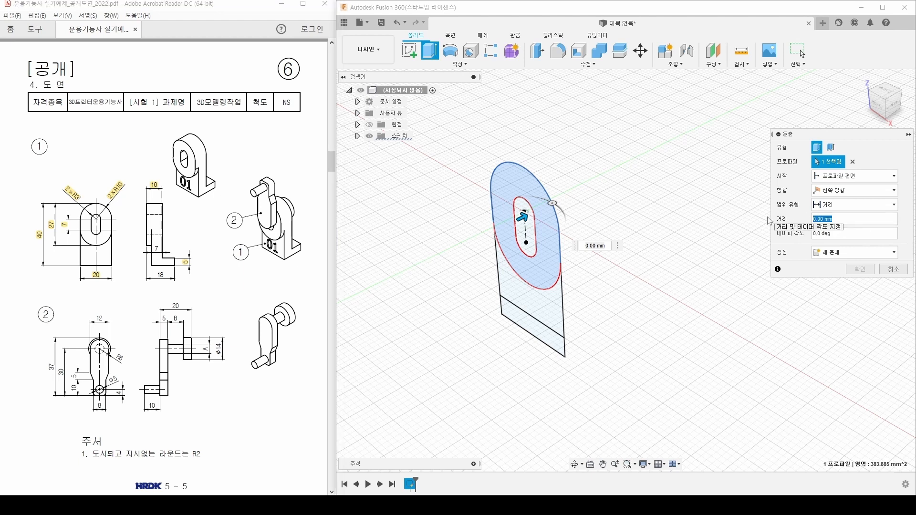
{"action": "type", "text": "10"}
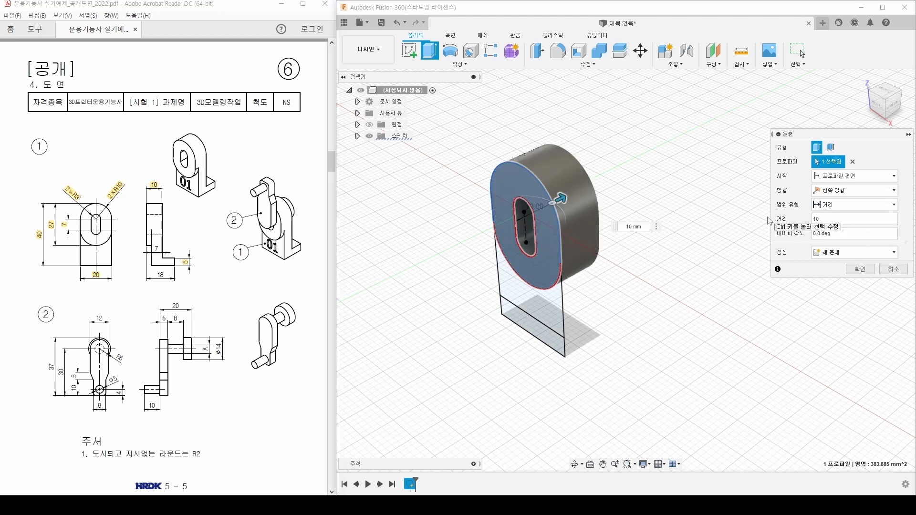
{"action": "left_click", "coordinate": [859, 269]}
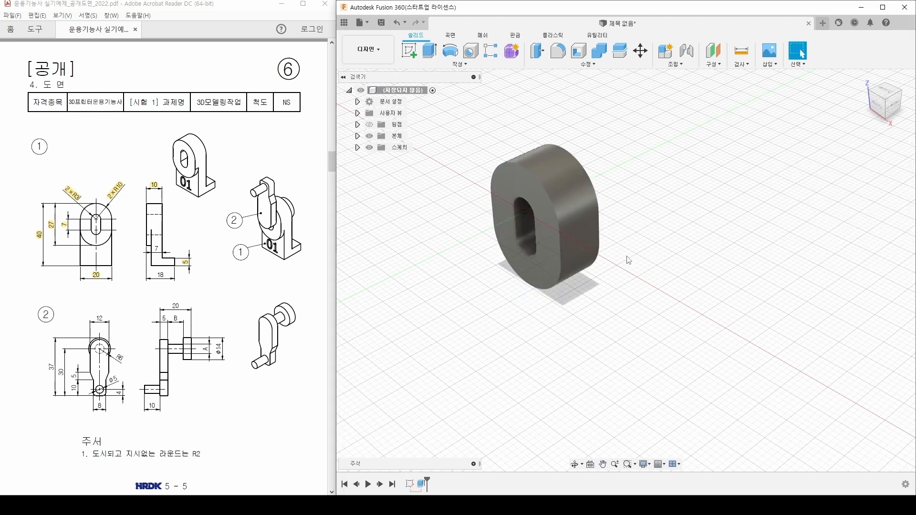
Step: Make the front view sketch visible again so that its remaining base profiles can be extruded
{"action": "middle_click_drag", "start_coordinate": [641, 271], "coordinate": [629, 254], "text": "shift"}
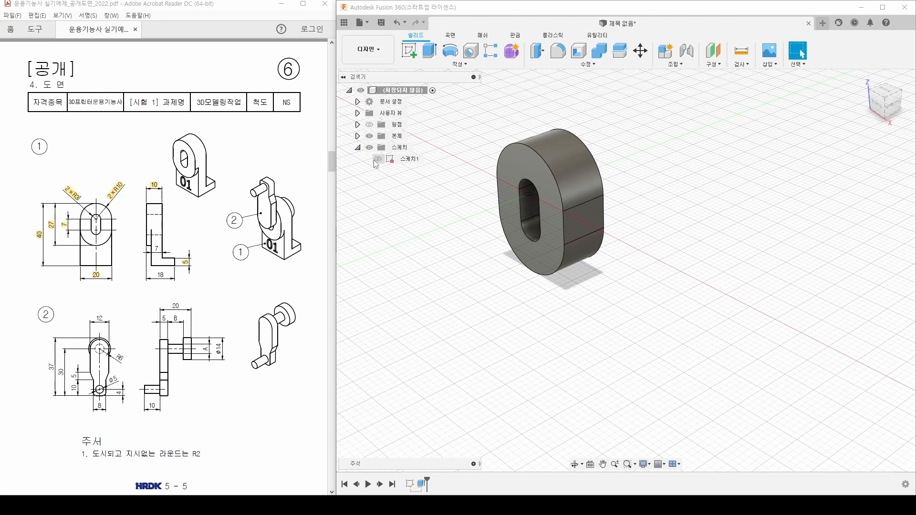
{"action": "left_click", "coordinate": [357, 148]}
{"action": "left_click", "coordinate": [378, 158]}
{"action": "middle_click_drag", "start_coordinate": [496, 267], "coordinate": [476, 275]}
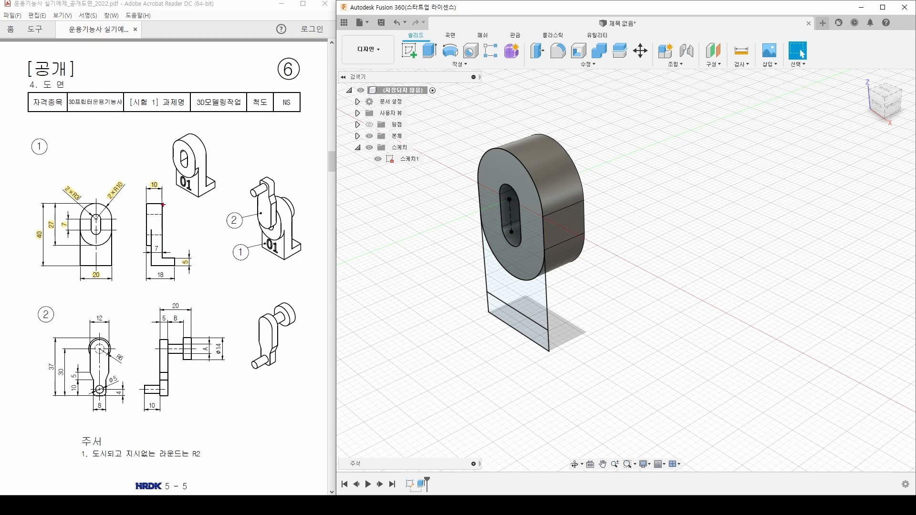
{"action": "left_click_drag", "start_coordinate": [164, 203], "coordinate": [163, 241]}
{"action": "key", "text": "Escape"}
{"action": "middle_click_drag", "start_coordinate": [587, 318], "coordinate": [570, 313], "text": "shift"}
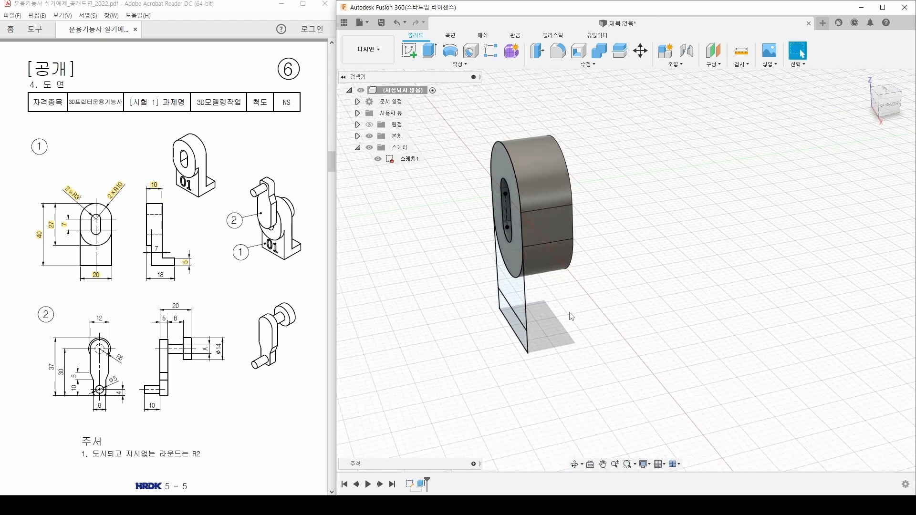
Step: Start an Extrude of the two profiles below the slotted head in the front view sketch
{"action": "left_click_drag", "start_coordinate": [571, 217], "coordinate": [573, 279]}
{"action": "left_click_drag", "start_coordinate": [518, 291], "coordinate": [540, 288]}
{"action": "key", "text": "Escape"}
{"action": "left_click", "coordinate": [429, 54]}
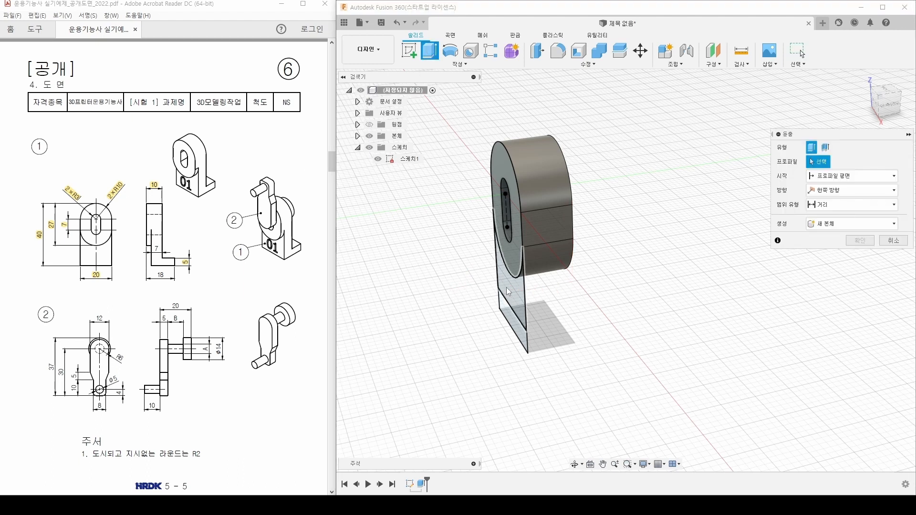
{"action": "left_click", "coordinate": [509, 316]}
{"action": "left_click", "coordinate": [509, 318]}
{"action": "middle_click_drag", "start_coordinate": [434, 302], "coordinate": [596, 306], "text": "shift"}
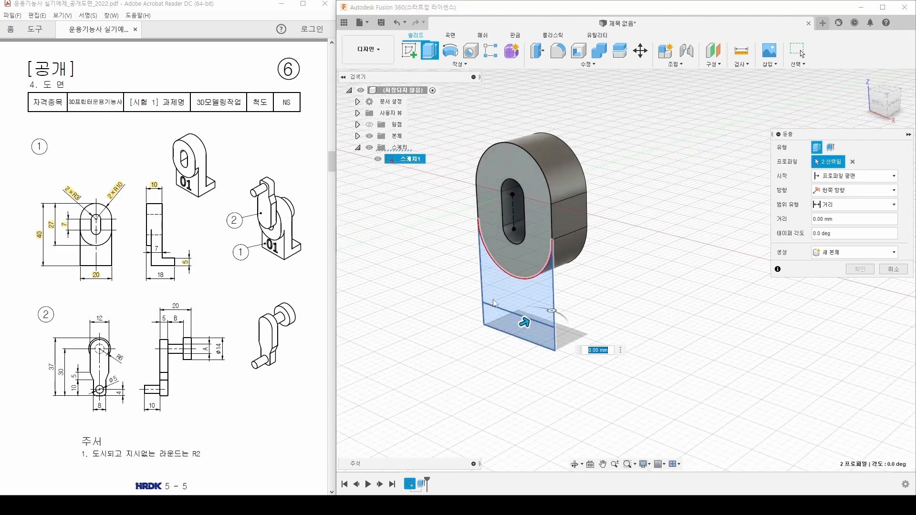
{"action": "mouse_move", "coordinate": [661, 314]}
{"action": "middle_mouse_down", "text": "shift"}
{"action": "mouse_move", "coordinate": [585, 309]}
{"action": "mouse_move", "coordinate": [530, 324]}
{"action": "middle_mouse_up", "text": "shift"}
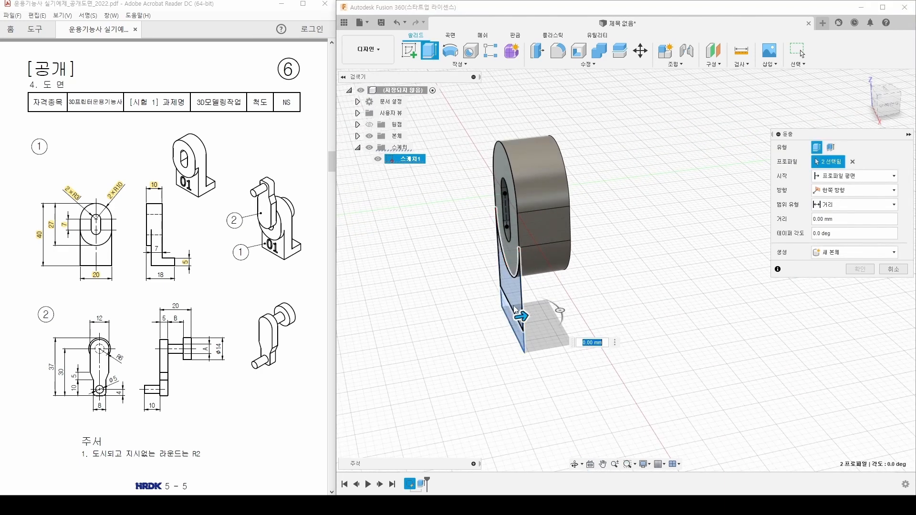
{"action": "middle_click_drag", "start_coordinate": [585, 292], "coordinate": [555, 294], "text": "shift"}
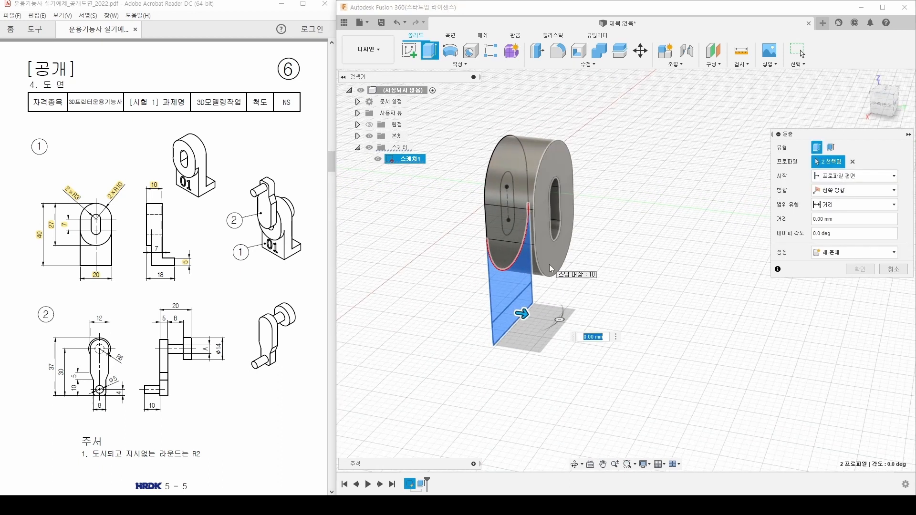
{"action": "middle_click_drag", "start_coordinate": [711, 210], "coordinate": [784, 199], "text": "shift"}
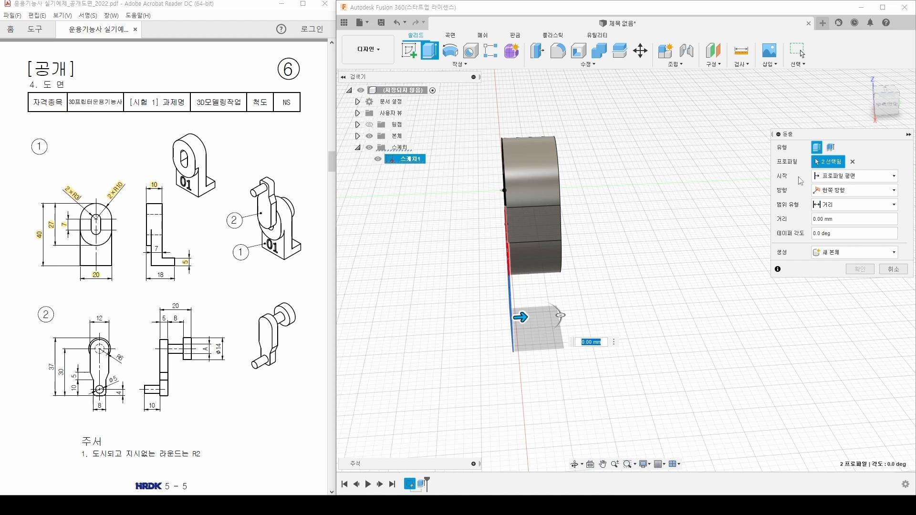
{"action": "middle_click_drag", "start_coordinate": [621, 265], "coordinate": [635, 267], "text": "shift"}
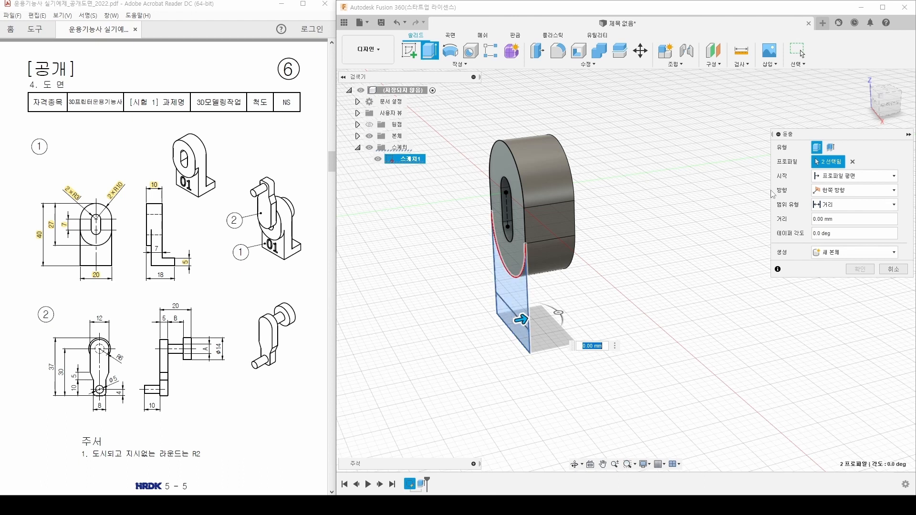
Step: Set the extrusion to start from an object, using the slotted head's back face
{"action": "left_click", "coordinate": [843, 179]}
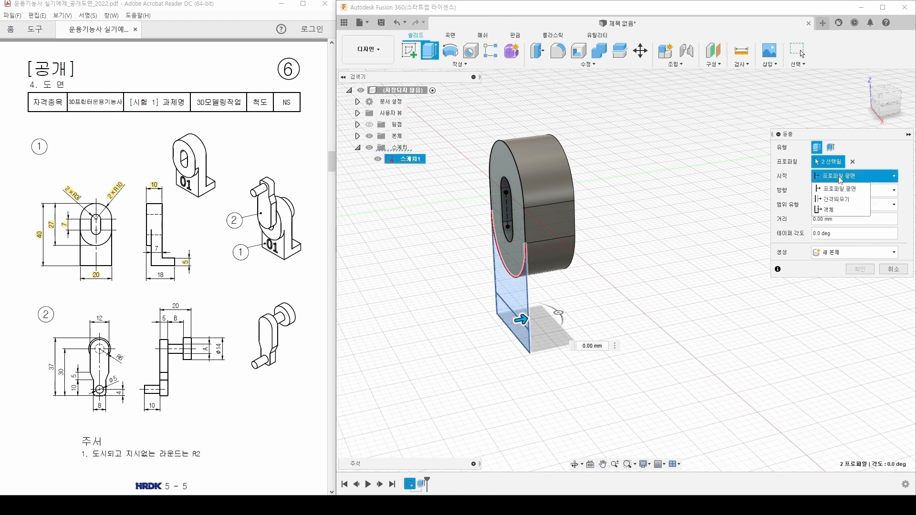
{"action": "left_click", "coordinate": [851, 181]}
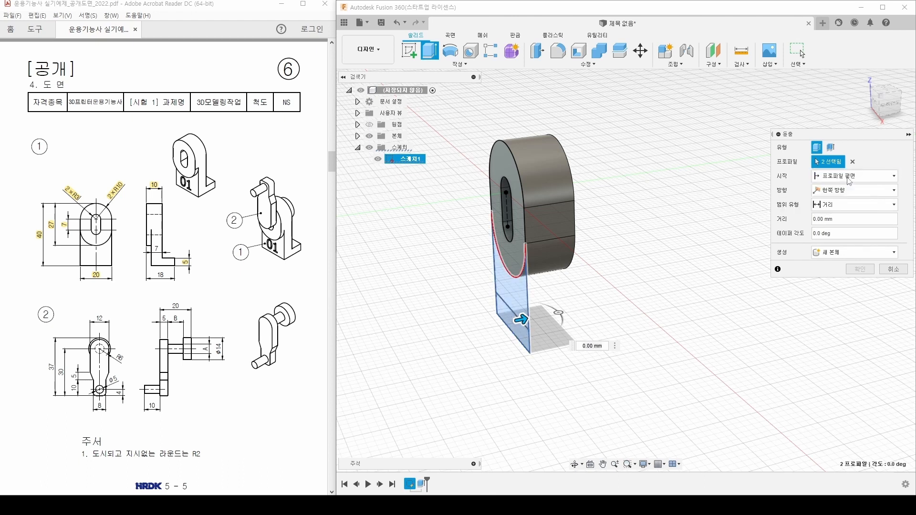
{"action": "left_click", "coordinate": [851, 181]}
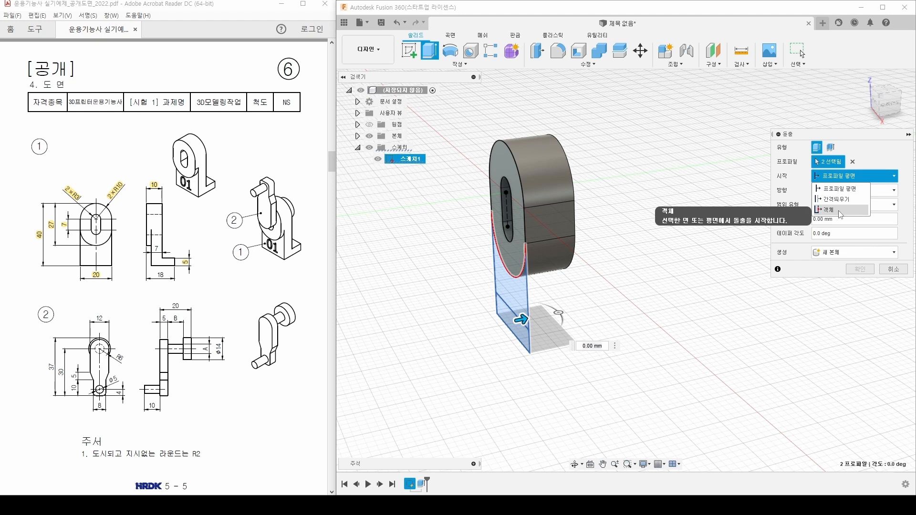
{"action": "left_click", "coordinate": [841, 210]}
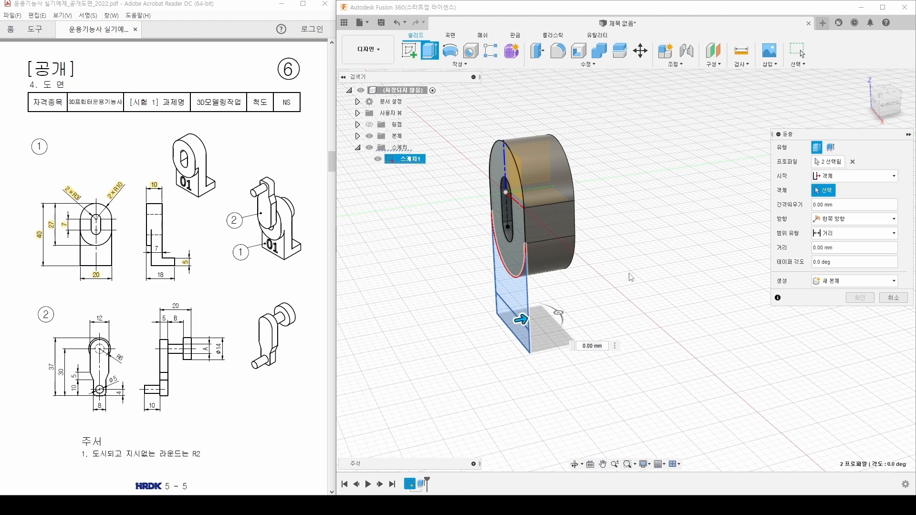
{"action": "middle_click_drag", "start_coordinate": [630, 275], "coordinate": [582, 272], "text": "shift"}
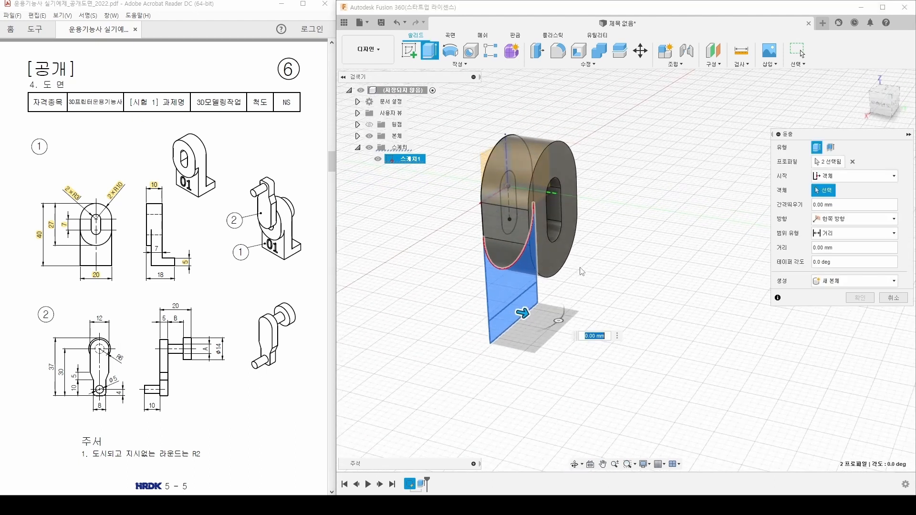
{"action": "left_click", "coordinate": [556, 258]}
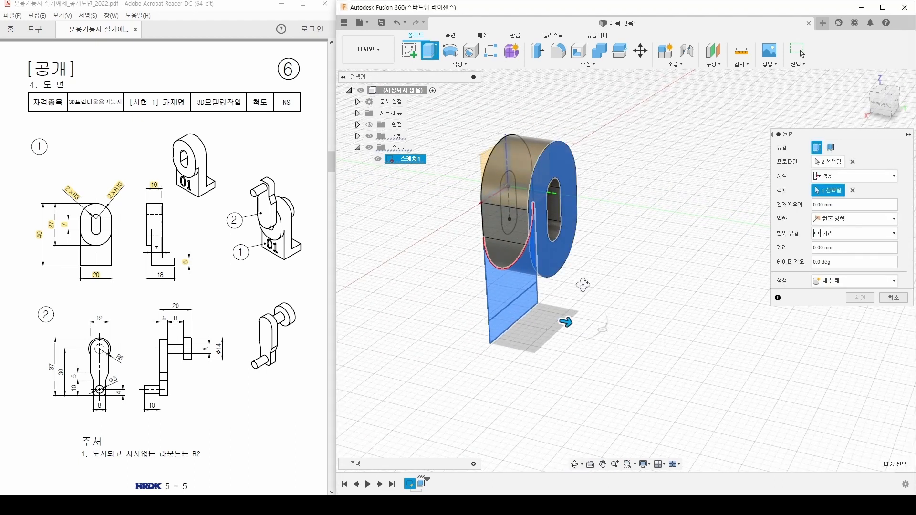
Step: Extrude the two lower profiles by -7 mm from the head's back face, joined to the existing body
{"action": "middle_click_drag", "start_coordinate": [557, 257], "coordinate": [600, 281], "text": "shift"}
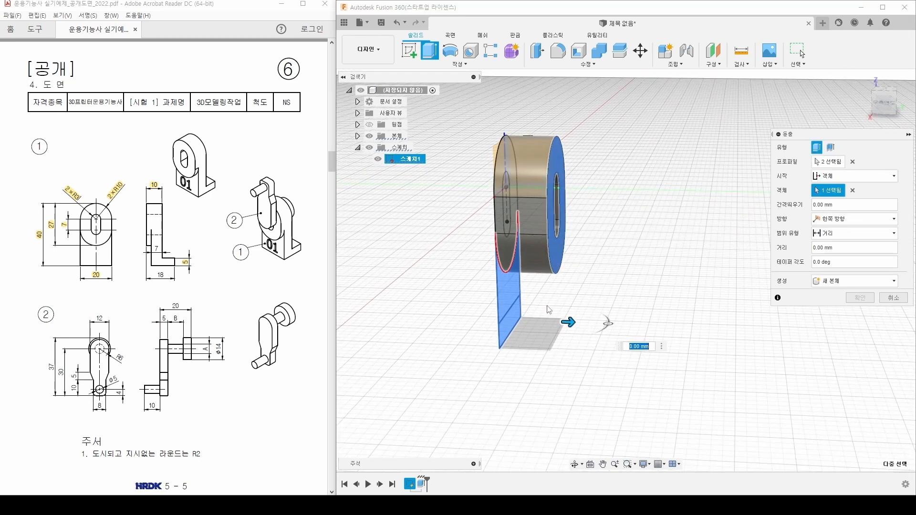
{"action": "middle_click_drag", "start_coordinate": [559, 301], "coordinate": [570, 303], "text": "shift"}
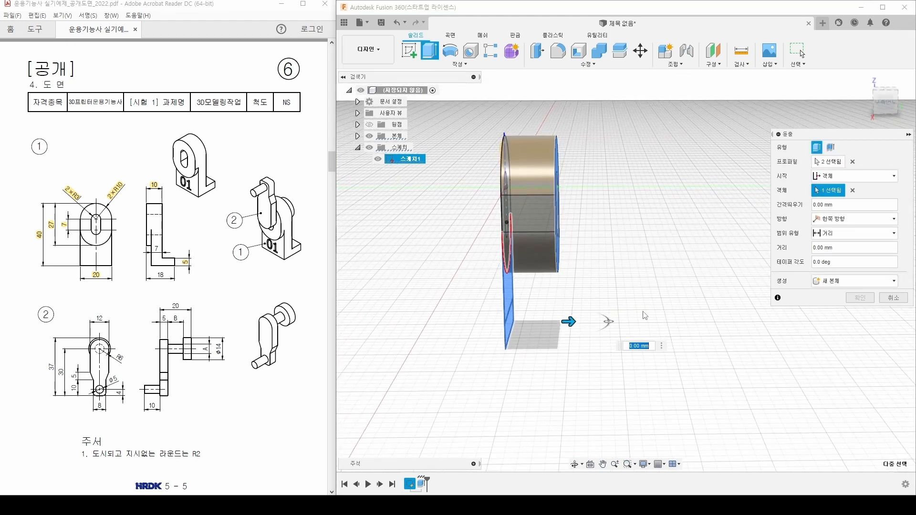
{"action": "left_click", "coordinate": [816, 248]}
{"action": "type", "text": "-7"}
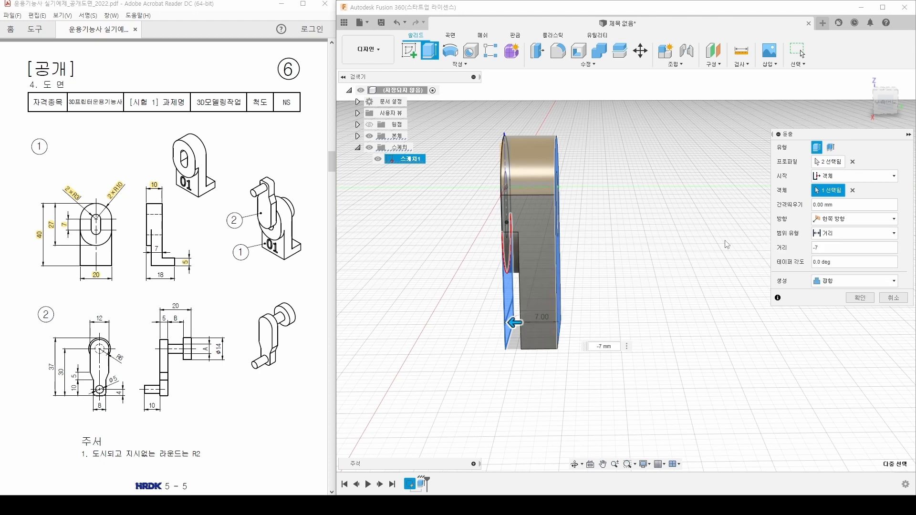
{"action": "middle_click_drag", "start_coordinate": [572, 252], "coordinate": [520, 301], "text": "shift"}
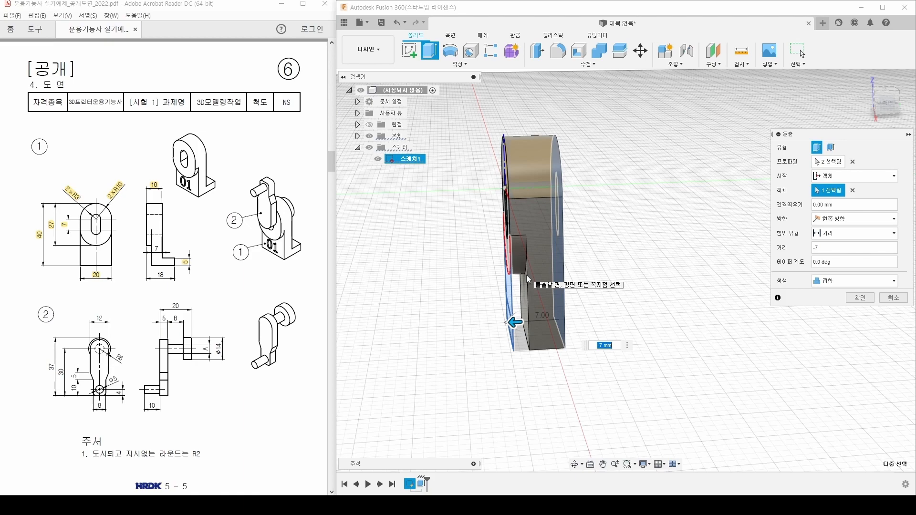
{"action": "left_click", "coordinate": [857, 305]}
{"action": "mouse_move", "coordinate": [630, 370]}
{"action": "middle_mouse_down", "text": "shift"}
{"action": "mouse_move", "coordinate": [574, 341]}
{"action": "mouse_move", "coordinate": [575, 324]}
{"action": "mouse_move", "coordinate": [621, 325]}
{"action": "mouse_move", "coordinate": [530, 329]}
{"action": "mouse_move", "coordinate": [644, 352]}
{"action": "mouse_move", "coordinate": [624, 367]}
{"action": "middle_mouse_up", "text": "shift"}
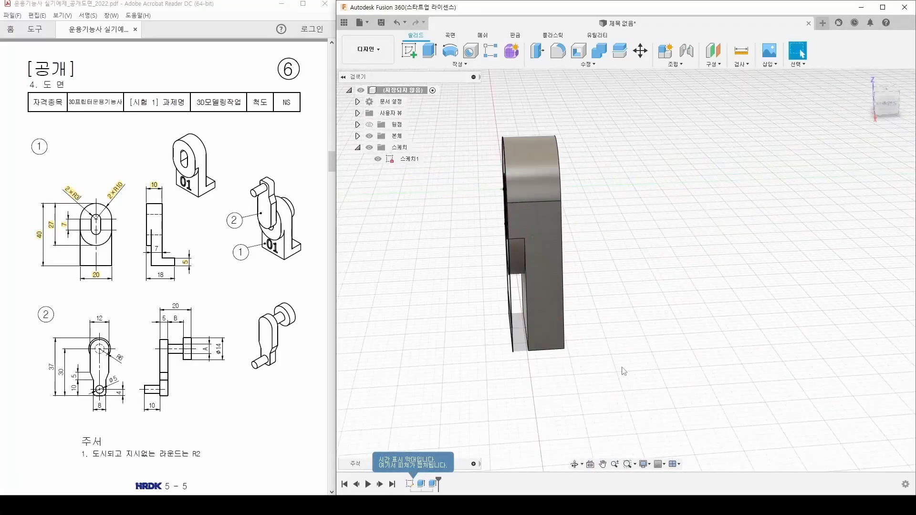
Step: Highlight the thickness dimension 7 in the PDF side view and mark the protruding foot against the overall depth 18
{"action": "left_click", "coordinate": [156, 247]}
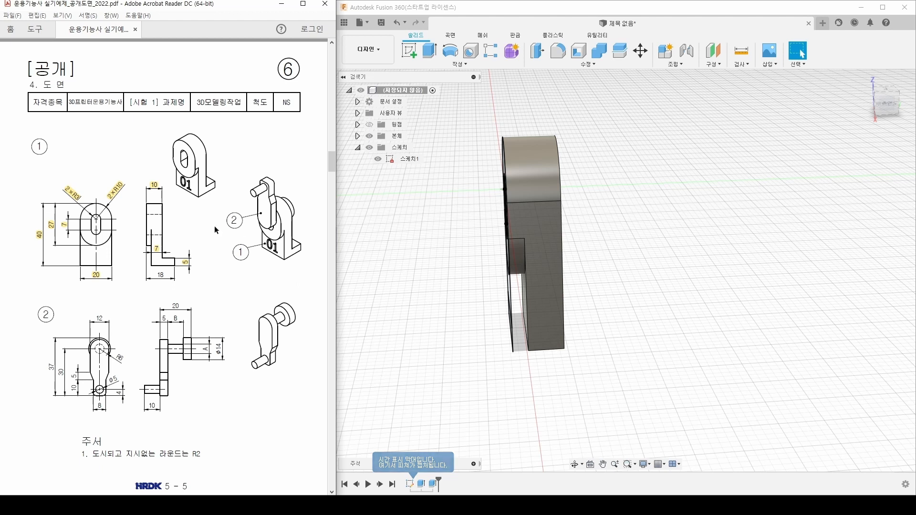
{"action": "mouse_move", "coordinate": [145, 204]}
{"action": "left_mouse_down"}
{"action": "mouse_move", "coordinate": [146, 285]}
{"action": "mouse_move", "coordinate": [174, 293]}
{"action": "left_mouse_up"}
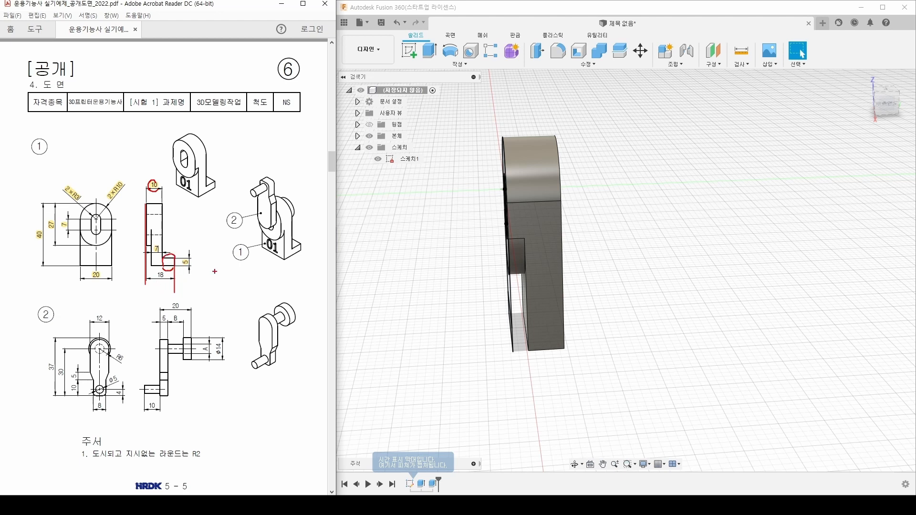
{"action": "left_click_drag", "start_coordinate": [171, 252], "coordinate": [183, 243]}
{"action": "key", "text": "Escape"}
{"action": "left_click", "coordinate": [467, 264]}
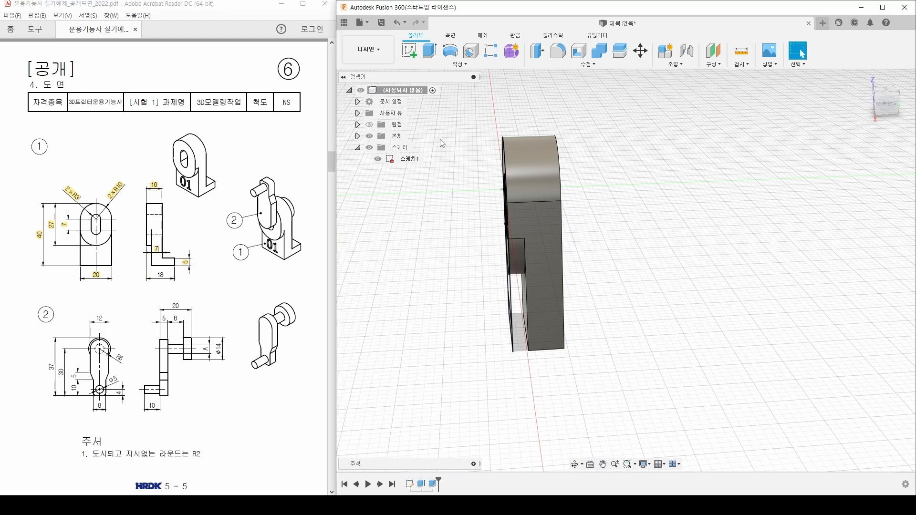
Step: Extrude the bottom strip profile 8 mm outward from the part's back face, joined to the body as its foot
{"action": "left_click", "coordinate": [432, 56]}
{"action": "middle_click_drag", "start_coordinate": [431, 319], "coordinate": [443, 315], "text": "shift"}
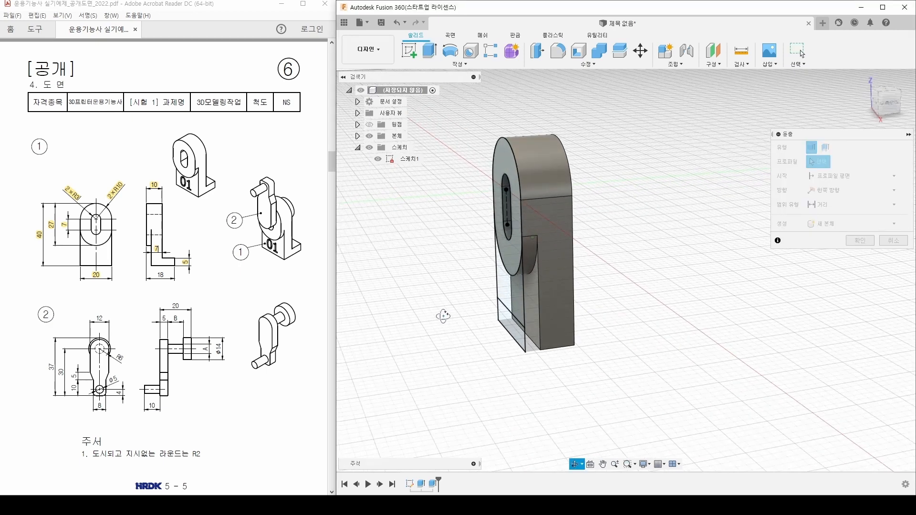
{"action": "left_click", "coordinate": [505, 319]}
{"action": "middle_click_drag", "start_coordinate": [467, 347], "coordinate": [447, 349], "text": "shift"}
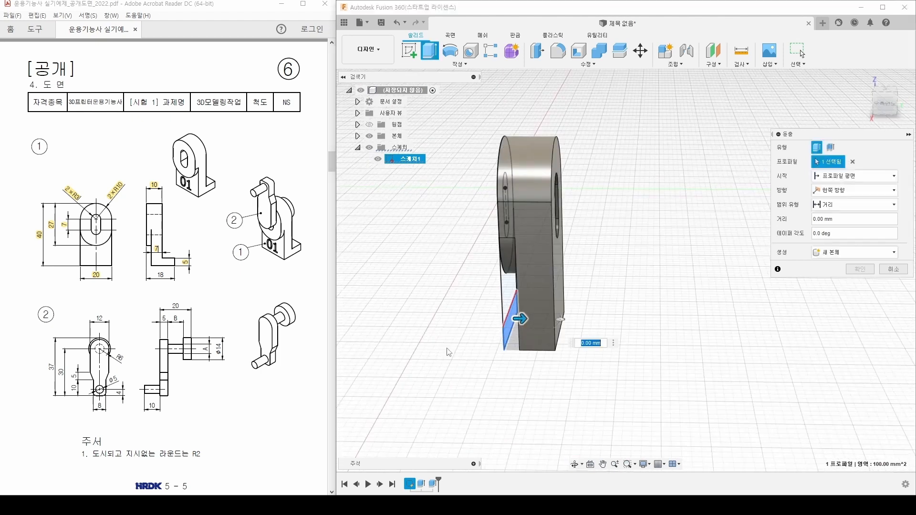
{"action": "left_click", "coordinate": [853, 176]}
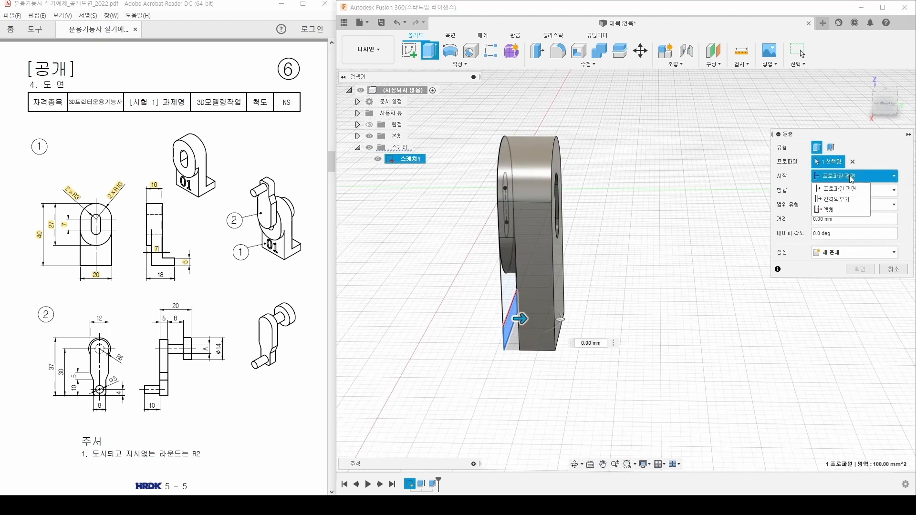
{"action": "left_click", "coordinate": [839, 210]}
{"action": "middle_click_drag", "start_coordinate": [652, 325], "coordinate": [636, 327], "text": "shift"}
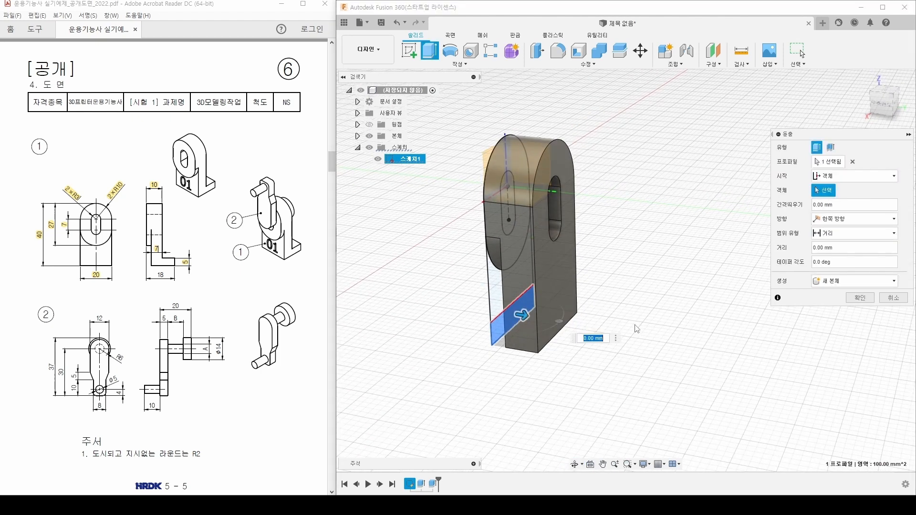
{"action": "left_click", "coordinate": [566, 303]}
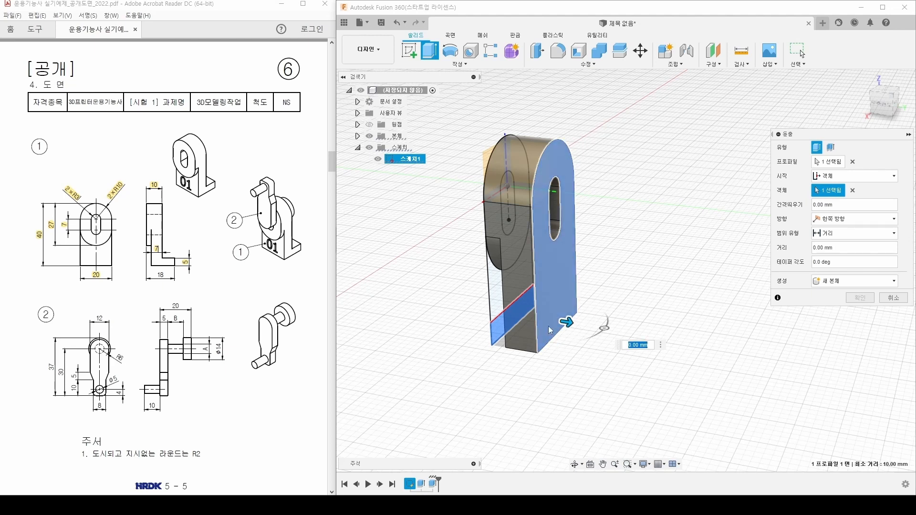
{"action": "type", "text": "8"}
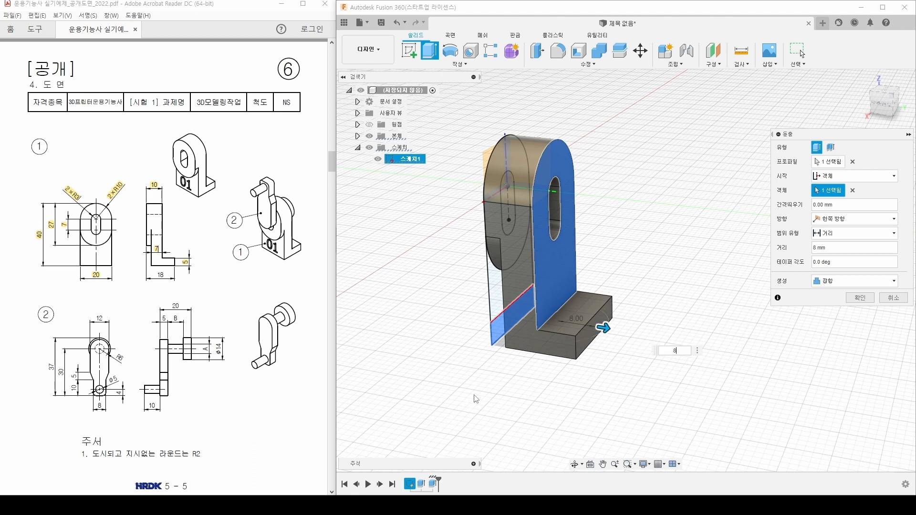
{"action": "middle_click_drag", "start_coordinate": [474, 396], "coordinate": [484, 389], "text": "shift"}
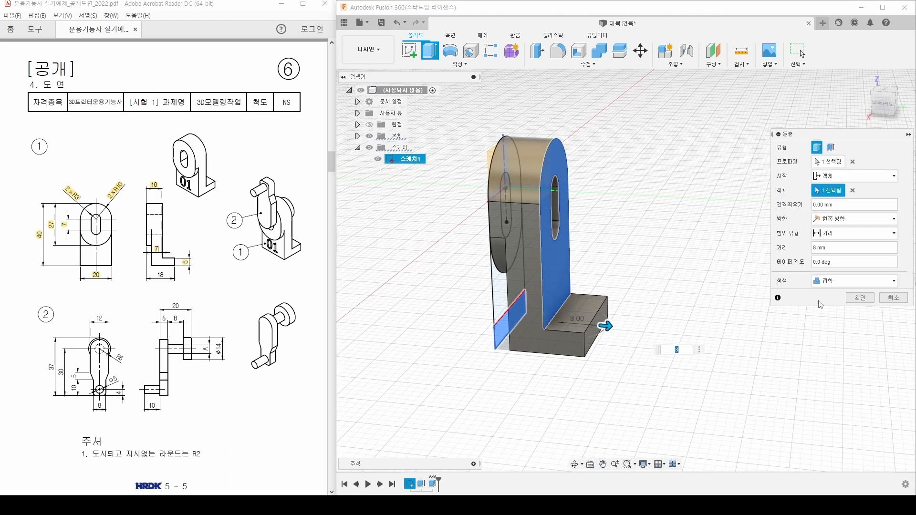
{"action": "left_click", "coordinate": [860, 298]}
Step: Hide the front view sketch
{"action": "left_click", "coordinate": [575, 465]}
{"action": "left_click_drag", "start_coordinate": [563, 420], "coordinate": [548, 394]}
{"action": "left_click", "coordinate": [380, 162]}
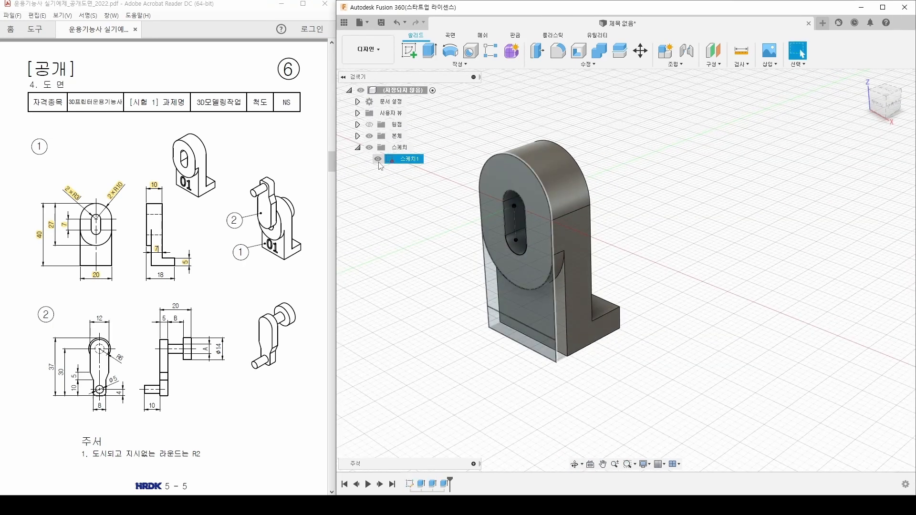
{"action": "left_click", "coordinate": [378, 160]}
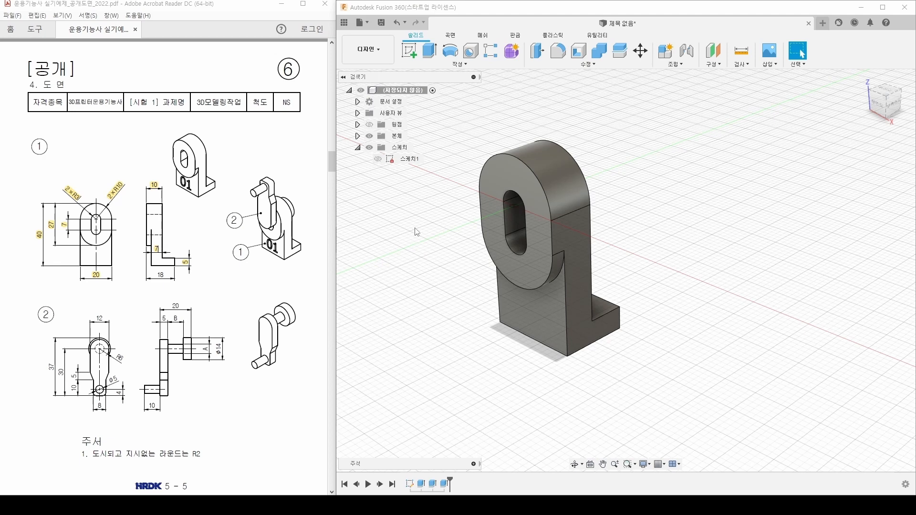
Step: Create a sketch on the recessed front face below the slotted head
{"action": "mouse_move", "coordinate": [461, 336]}
{"action": "middle_mouse_down", "text": "shift"}
{"action": "mouse_move", "coordinate": [423, 317]}
{"action": "mouse_move", "coordinate": [448, 329]}
{"action": "mouse_move", "coordinate": [485, 317]}
{"action": "middle_mouse_up", "text": "shift"}
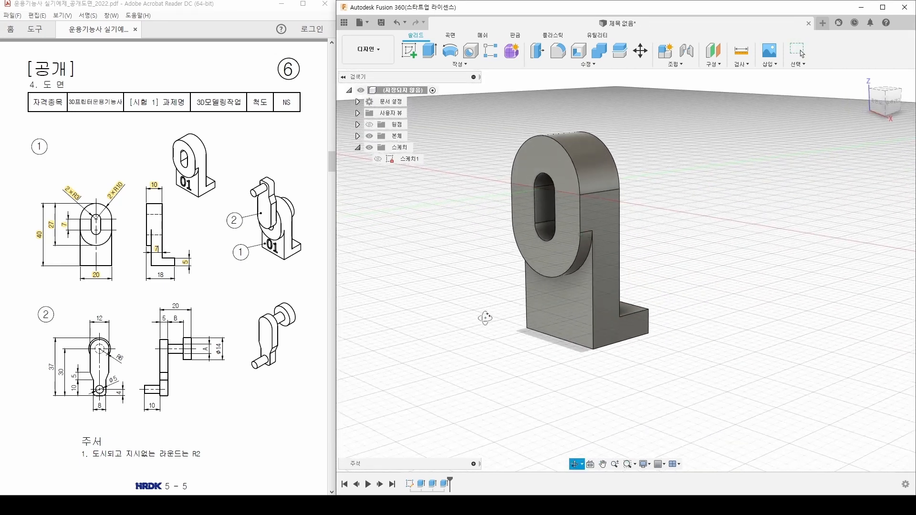
{"action": "left_click", "coordinate": [409, 51]}
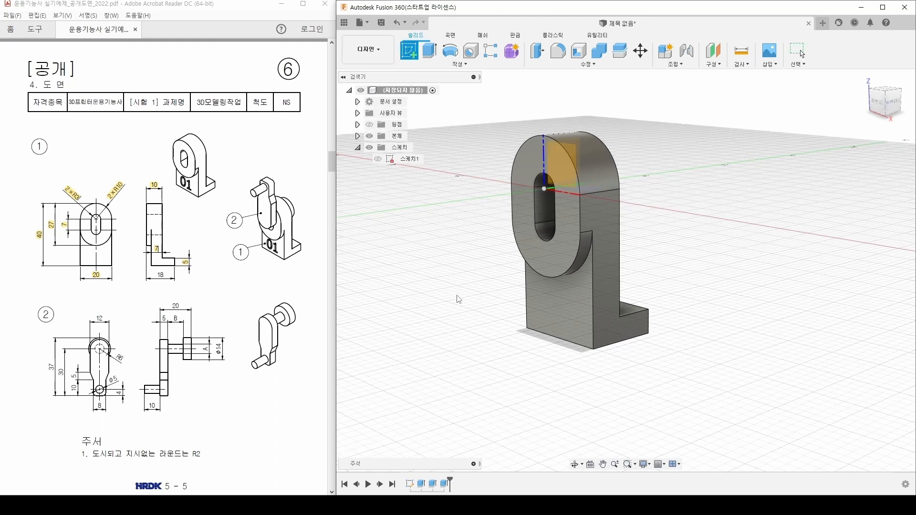
{"action": "left_click", "coordinate": [545, 303]}
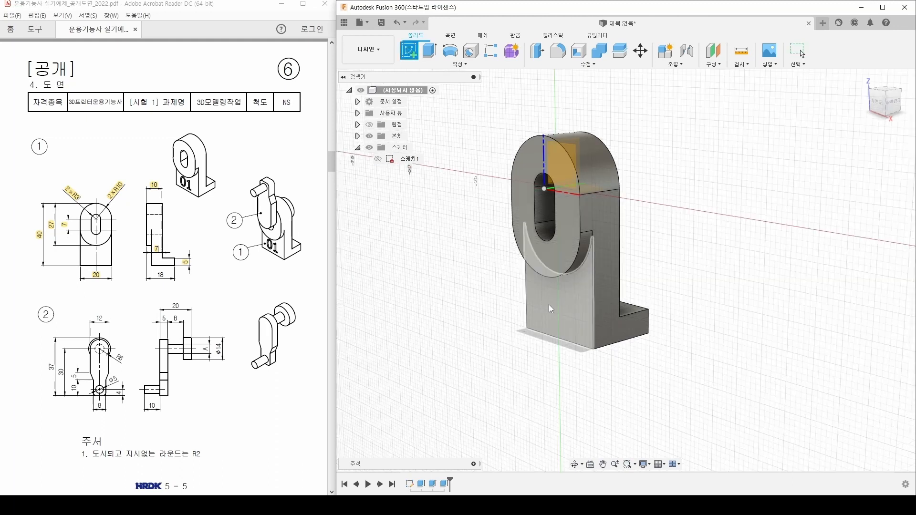
{"action": "left_click", "coordinate": [548, 305]}
{"action": "middle_click_drag", "start_coordinate": [440, 311], "coordinate": [447, 325]}
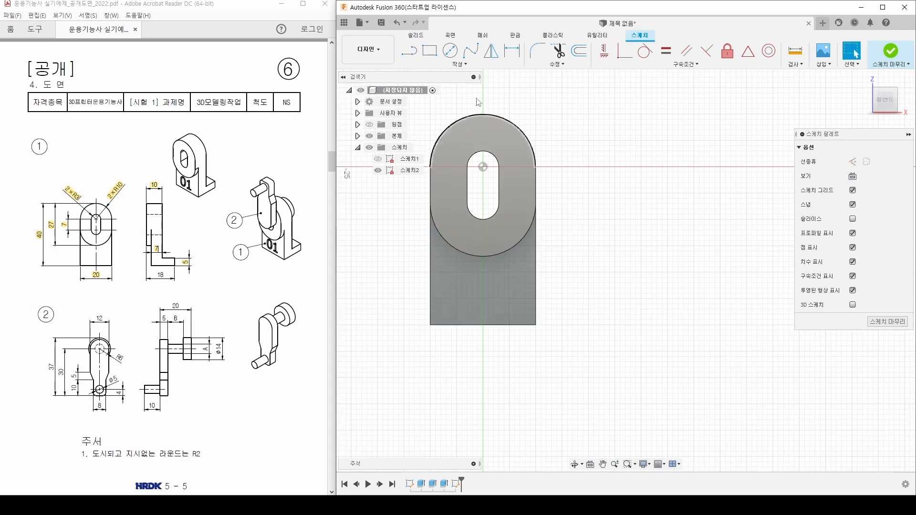
Step: Add the sketch text "01" in Arial, 10 mm high, in the empty area beside the part
{"action": "left_click", "coordinate": [459, 64]}
{"action": "left_click", "coordinate": [436, 184]}
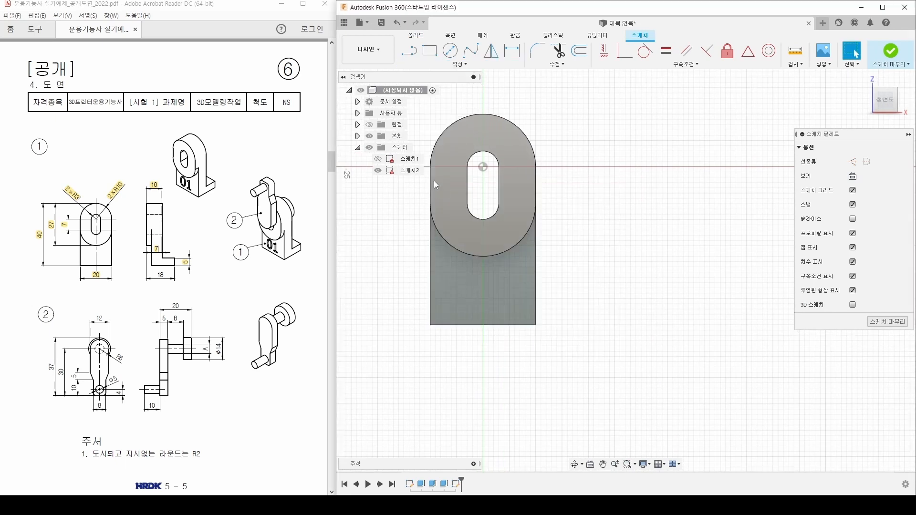
{"action": "left_click", "coordinate": [691, 270]}
{"action": "type", "text": "01"}
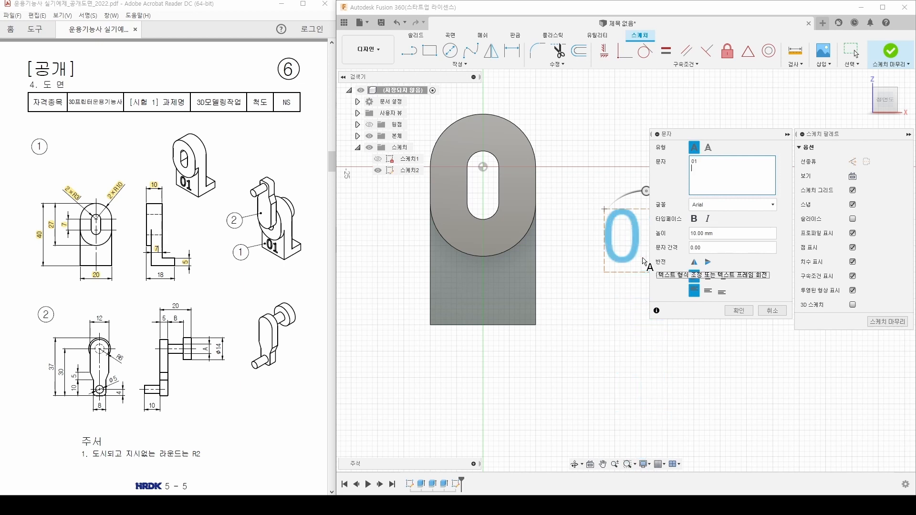
{"action": "left_click", "coordinate": [753, 310]}
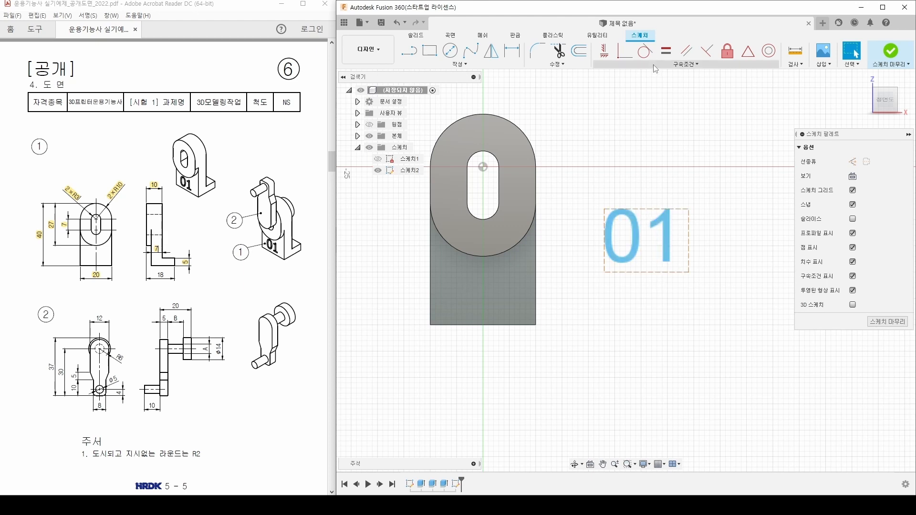
Step: Constrain the text frame's upper edge horizontal and place the "01" text on the front face below the slotted head, finishing the sketch
{"action": "left_click", "coordinate": [605, 51]}
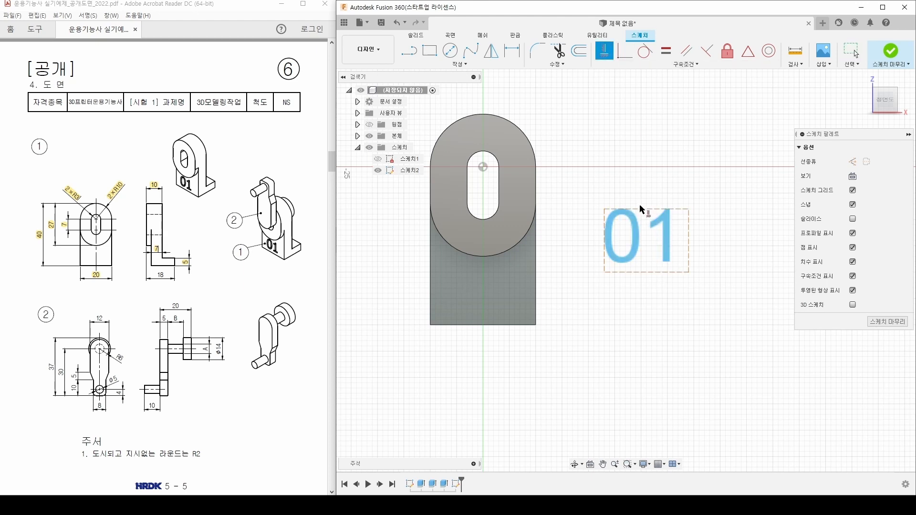
{"action": "left_click", "coordinate": [660, 209]}
{"action": "key", "text": "Escape"}
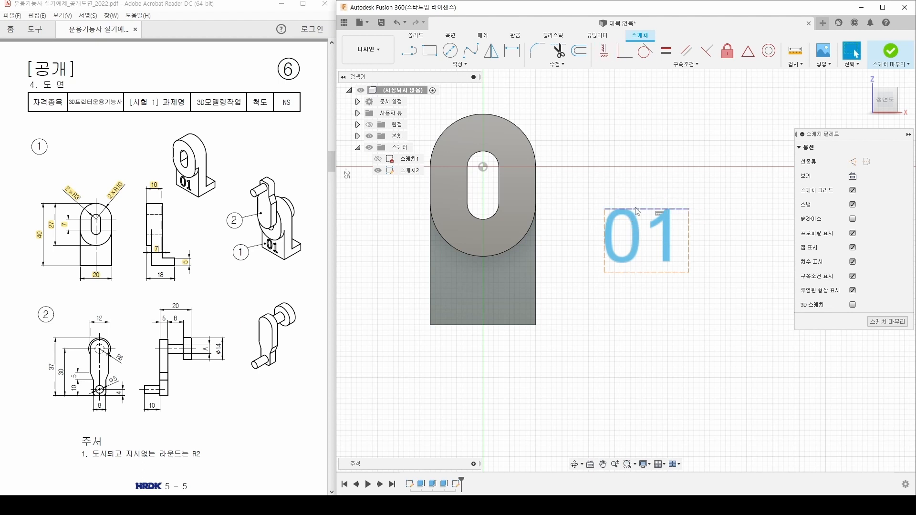
{"action": "mouse_move", "coordinate": [639, 234]}
{"action": "left_mouse_down"}
{"action": "mouse_move", "coordinate": [602, 294]}
{"action": "mouse_move", "coordinate": [563, 321]}
{"action": "mouse_move", "coordinate": [487, 304]}
{"action": "mouse_move", "coordinate": [479, 283]}
{"action": "left_mouse_up"}
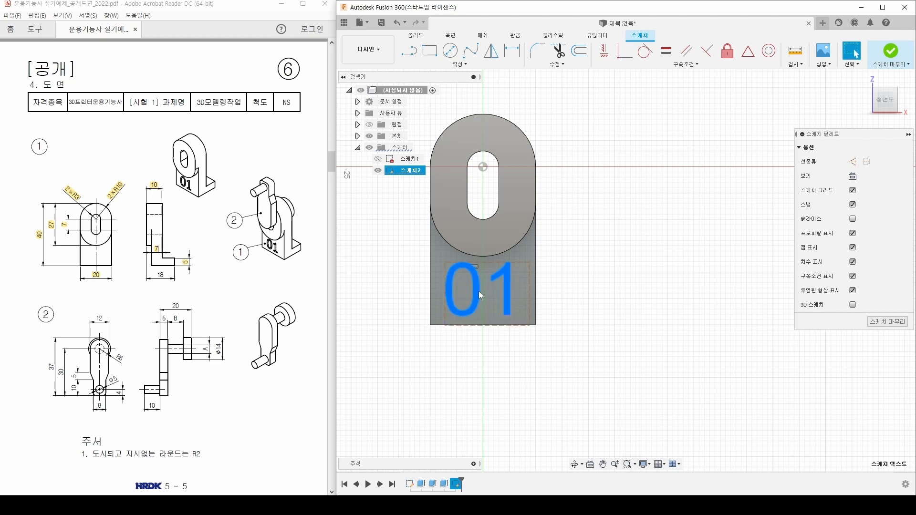
{"action": "left_click", "coordinate": [654, 241]}
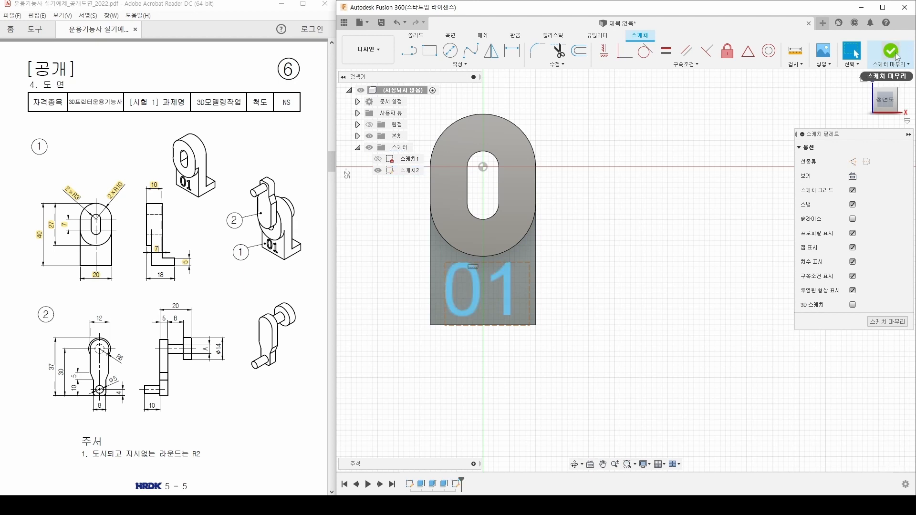
{"action": "left_click", "coordinate": [893, 51]}
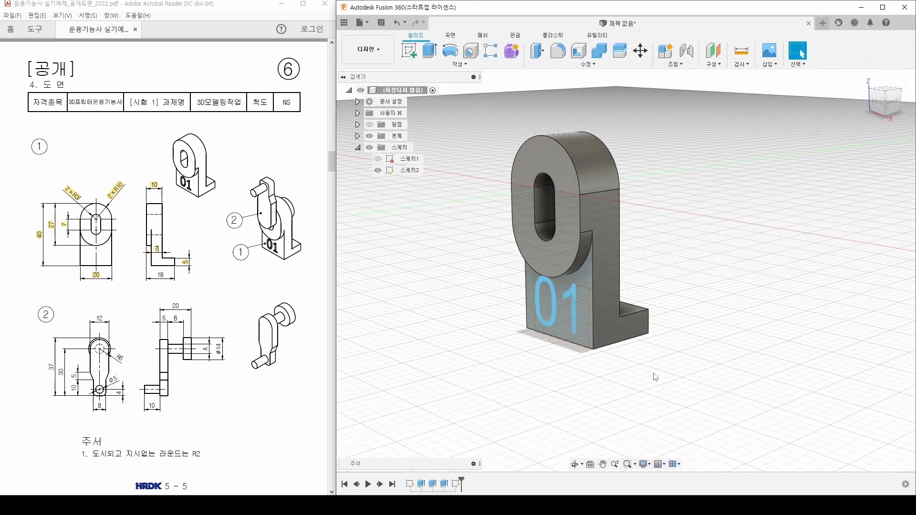
Step: Extrude the "01" text by -1 mm as a cut to engrave it into the recessed front face
{"action": "key", "text": "e"}
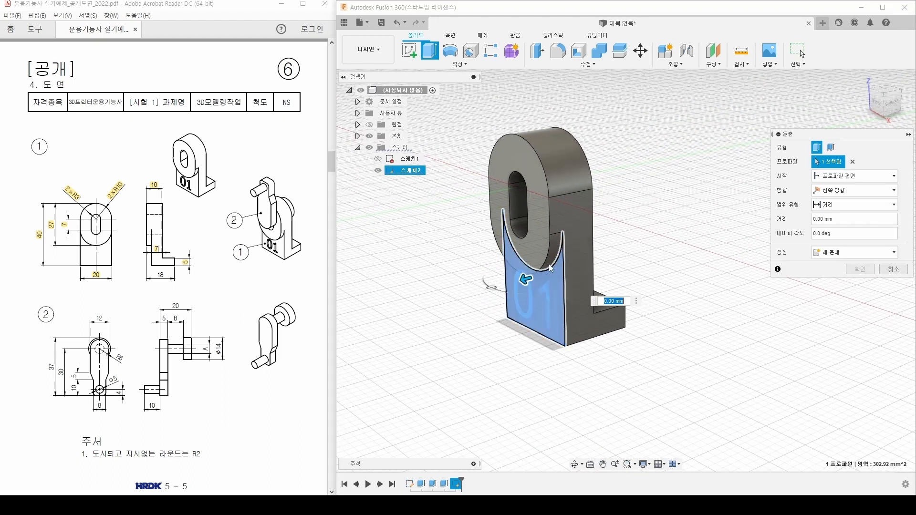
{"action": "left_click", "coordinate": [853, 162]}
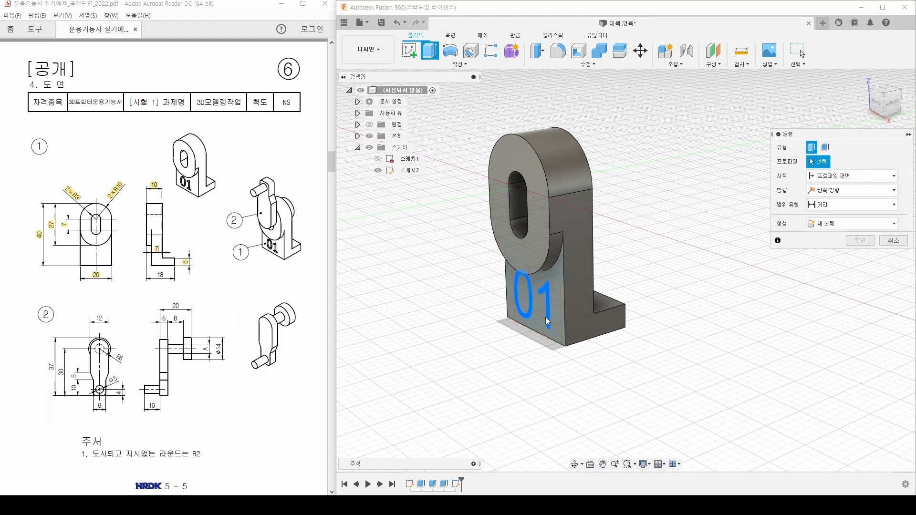
{"action": "left_click", "coordinate": [531, 303]}
{"action": "middle_click_drag", "start_coordinate": [516, 357], "coordinate": [460, 387], "text": "shift"}
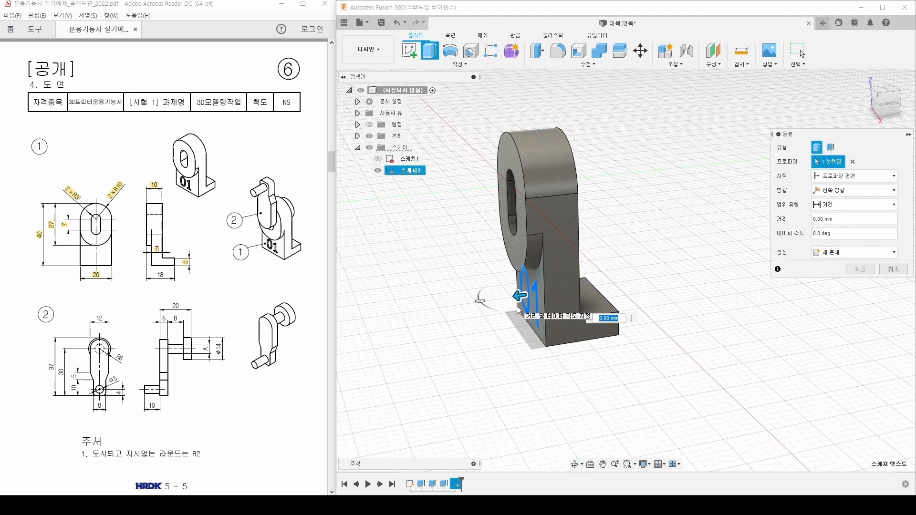
{"action": "type", "text": "-1"}
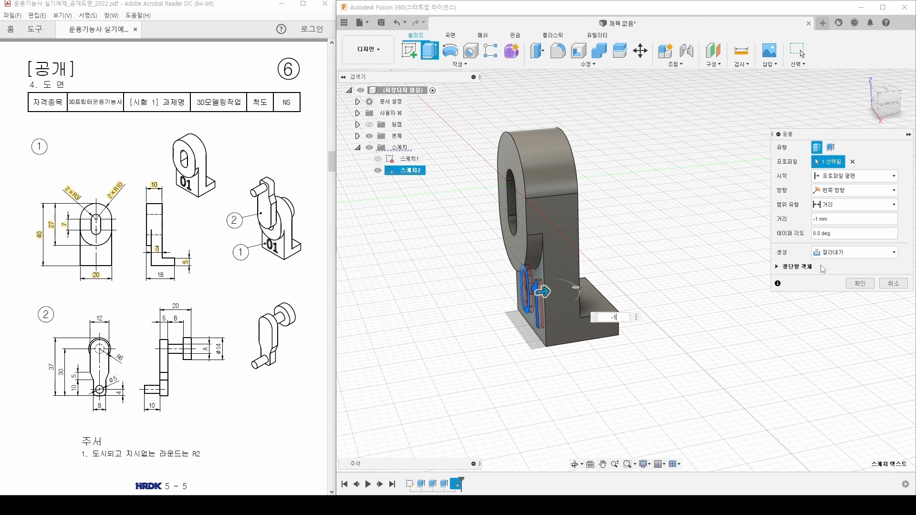
{"action": "key", "text": "Return"}
{"action": "middle_click_drag", "start_coordinate": [541, 394], "coordinate": [566, 391], "text": "shift"}
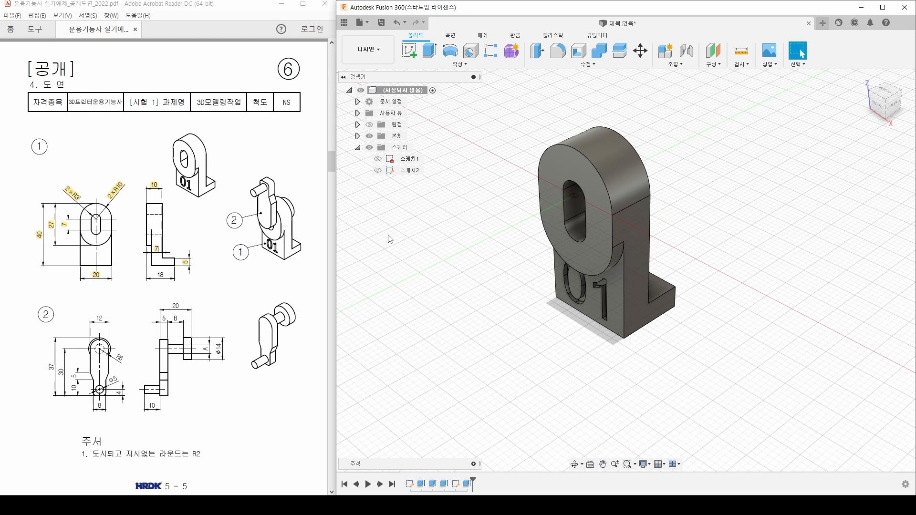
Step: Hide the finished body of part 1 and highlight its overall depth dimension 18 in the PDF side view
{"action": "left_click", "coordinate": [357, 136]}
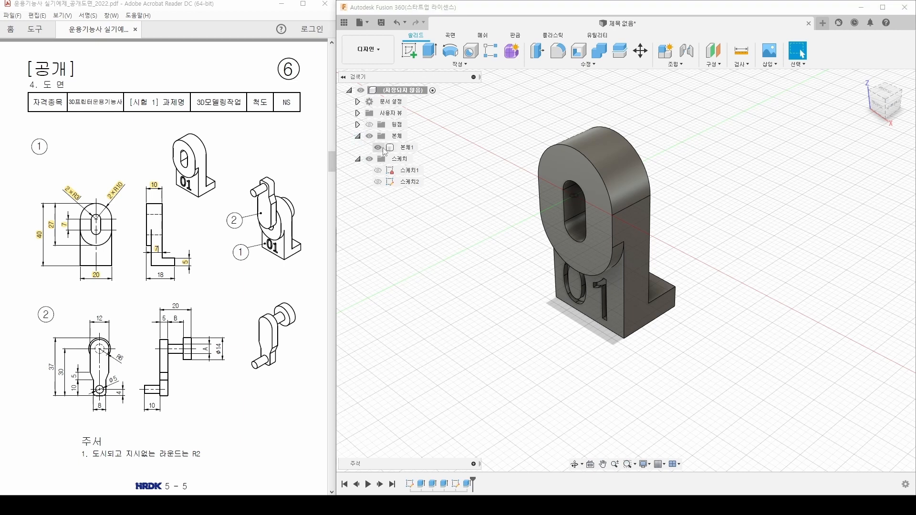
{"action": "left_click", "coordinate": [379, 149]}
{"action": "left_click", "coordinate": [378, 148]}
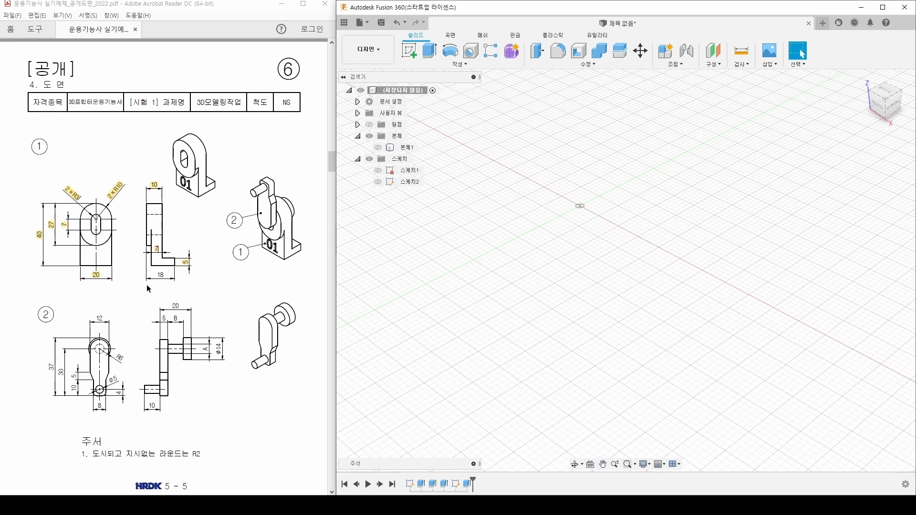
{"action": "left_click", "coordinate": [157, 274]}
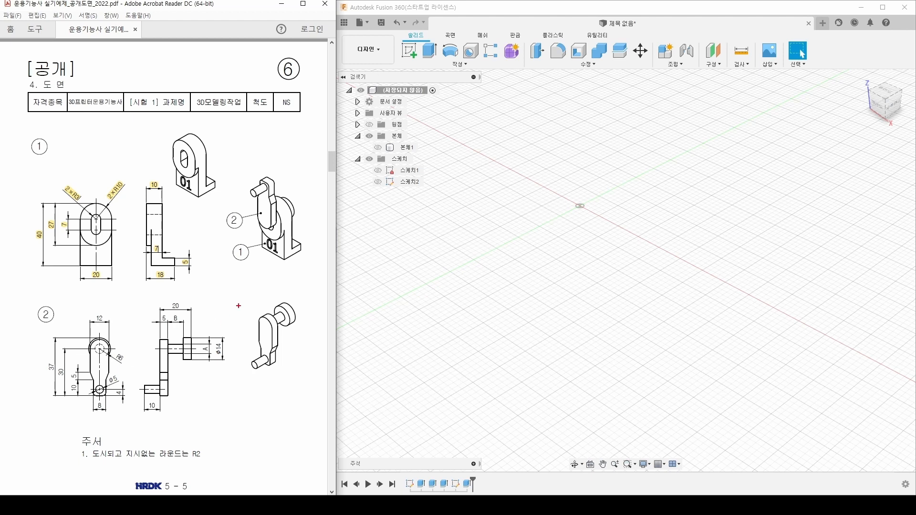
Step: Mark the isometric, front and side views of part 2 in the PDF drawing and its position in the assembly view
{"action": "left_click_drag", "start_coordinate": [249, 295], "coordinate": [298, 380]}
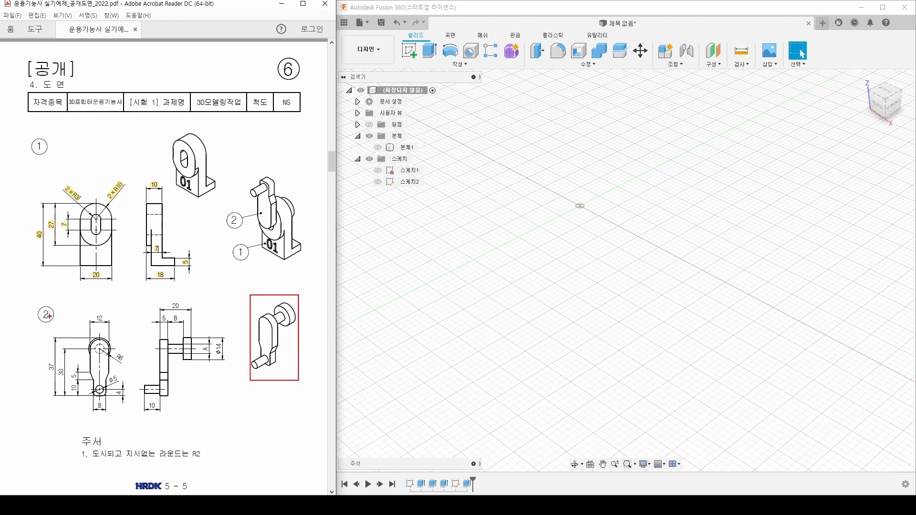
{"action": "left_click_drag", "start_coordinate": [49, 315], "coordinate": [108, 420]}
{"action": "left_click_drag", "start_coordinate": [139, 304], "coordinate": [225, 425]}
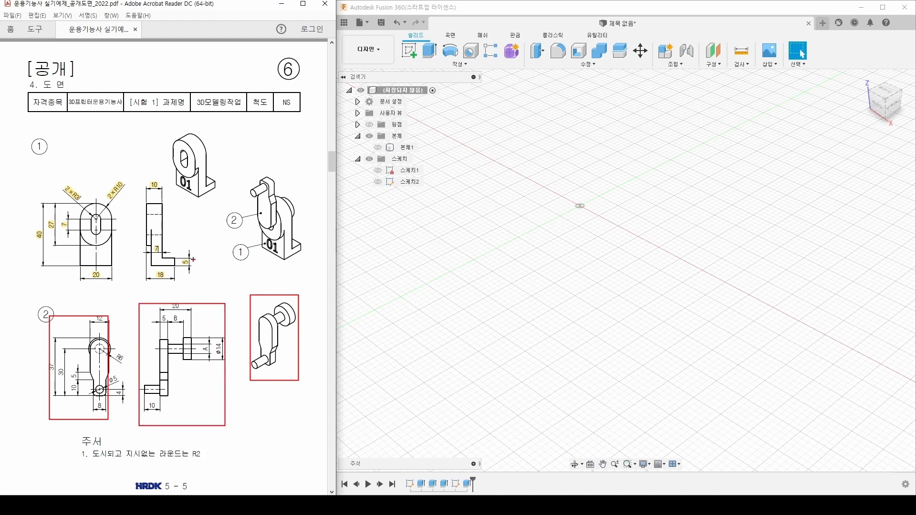
{"action": "left_click_drag", "start_coordinate": [61, 318], "coordinate": [84, 311]}
{"action": "left_click_drag", "start_coordinate": [266, 220], "coordinate": [291, 205]}
{"action": "key", "text": "Escape"}
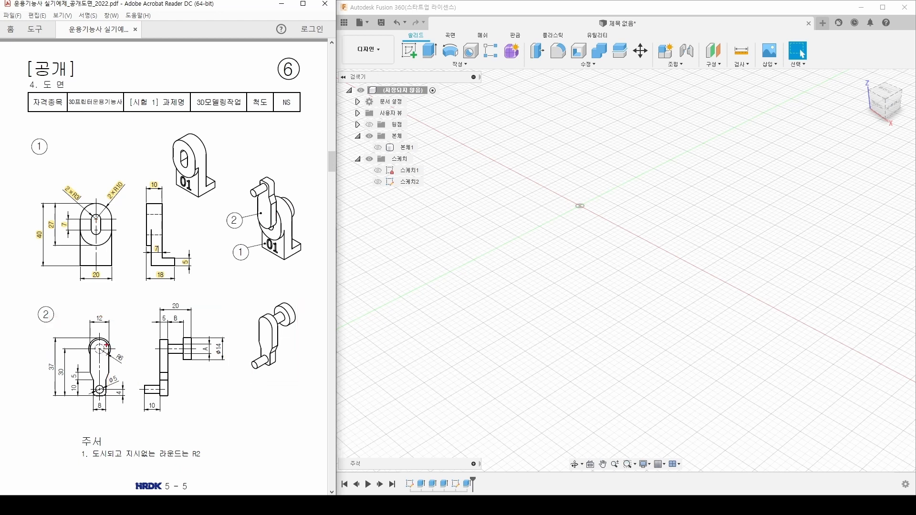
Step: Mark part 2's front view in the PDF and note its viewing direction as the XZ plane beside the isometric view
{"action": "mouse_move", "coordinate": [51, 309]}
{"action": "left_mouse_down"}
{"action": "mouse_move", "coordinate": [123, 406]}
{"action": "mouse_move", "coordinate": [126, 424]}
{"action": "left_mouse_up"}
{"action": "left_click_drag", "start_coordinate": [229, 366], "coordinate": [254, 353]}
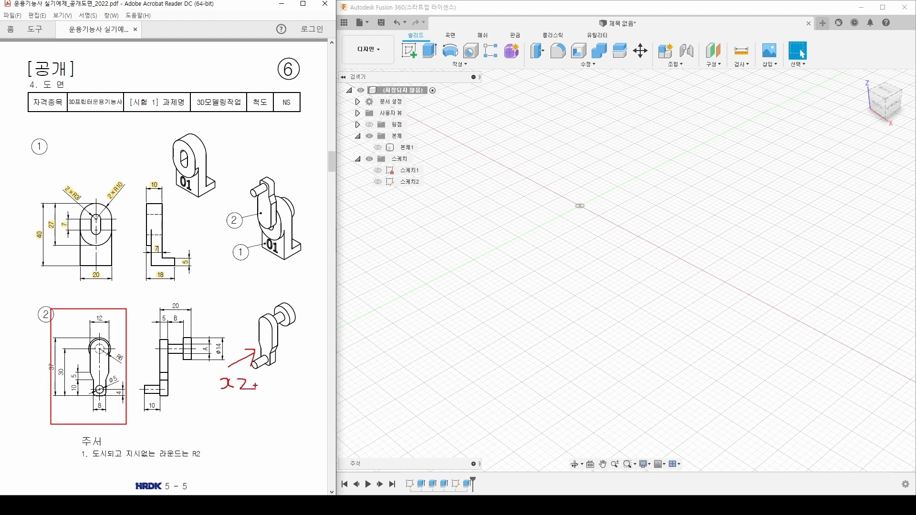
{"action": "key", "text": "Escape"}
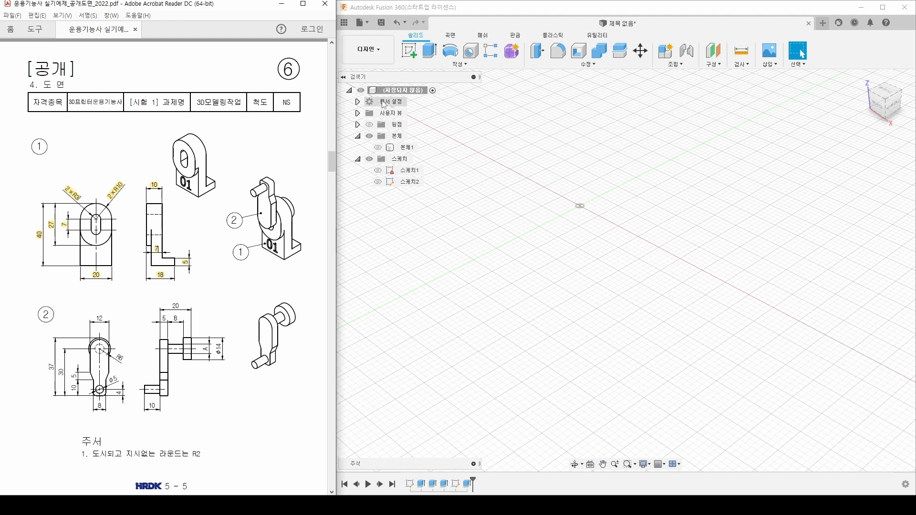
Step: Create a sketch for part 2 on the XZ front plane
{"action": "left_click", "coordinate": [411, 49]}
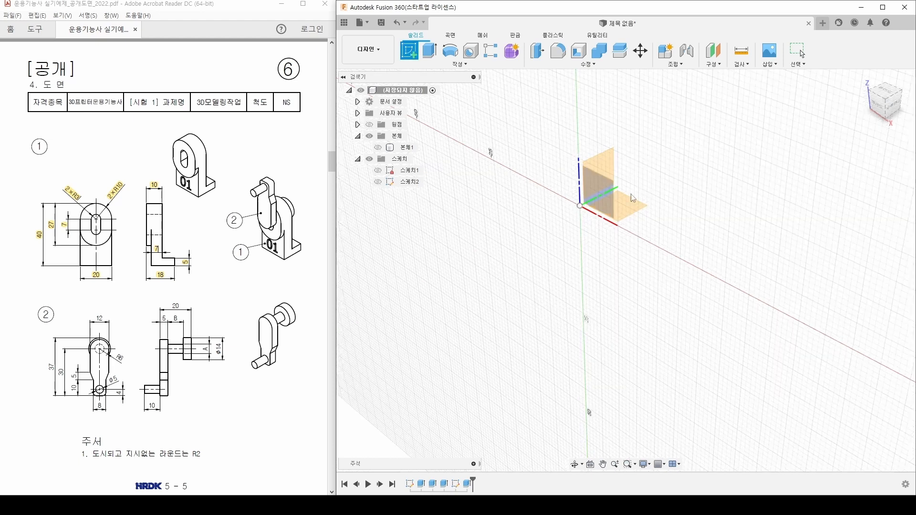
{"action": "left_click", "coordinate": [611, 193]}
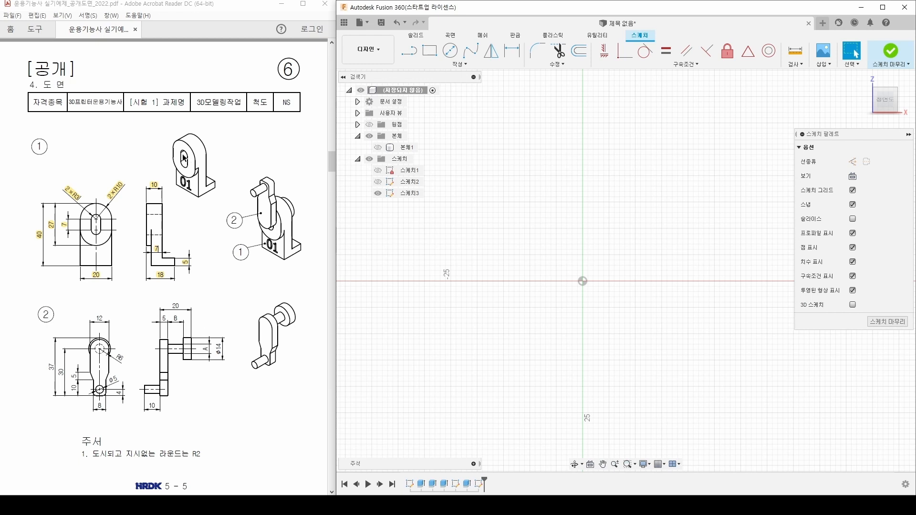
{"action": "left_click", "coordinate": [99, 224]}
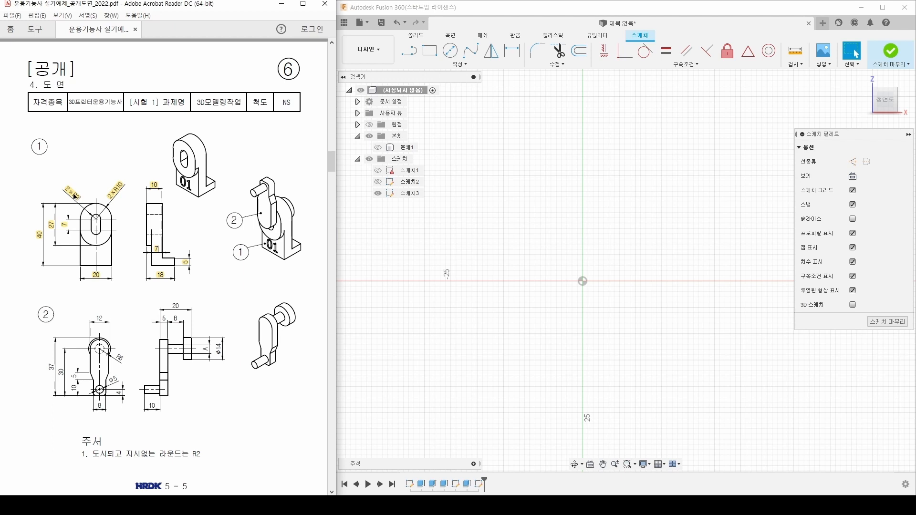
{"action": "left_click", "coordinate": [464, 164]}
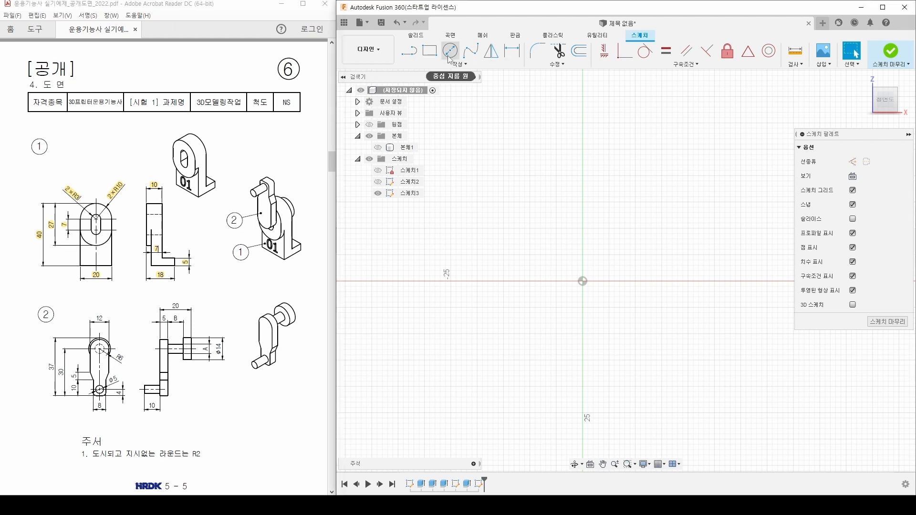
Step: Draw a circle centred on the origin with a diameter of 6 mm and highlight dimension A in part 2's side view in the PDF
{"action": "left_click", "coordinate": [449, 56]}
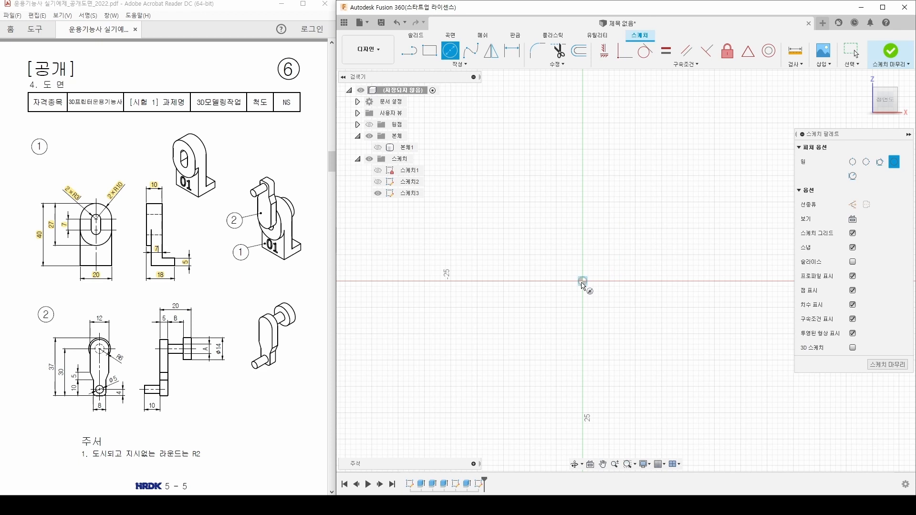
{"action": "left_click", "coordinate": [582, 282]}
{"action": "left_click", "coordinate": [601, 251]}
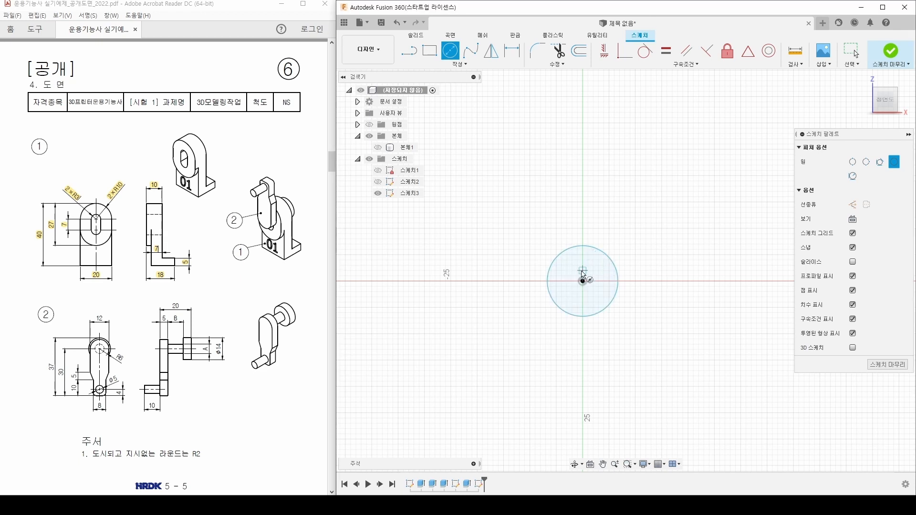
{"action": "key", "text": "d"}
{"action": "left_click", "coordinate": [555, 259]}
{"action": "left_click", "coordinate": [526, 249]}
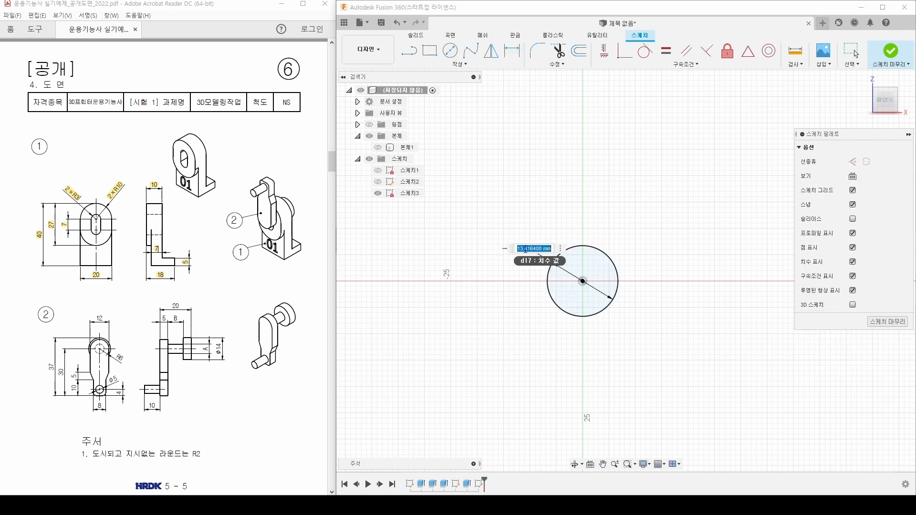
{"action": "type", "text": "6"}
{"action": "key", "text": "Return"}
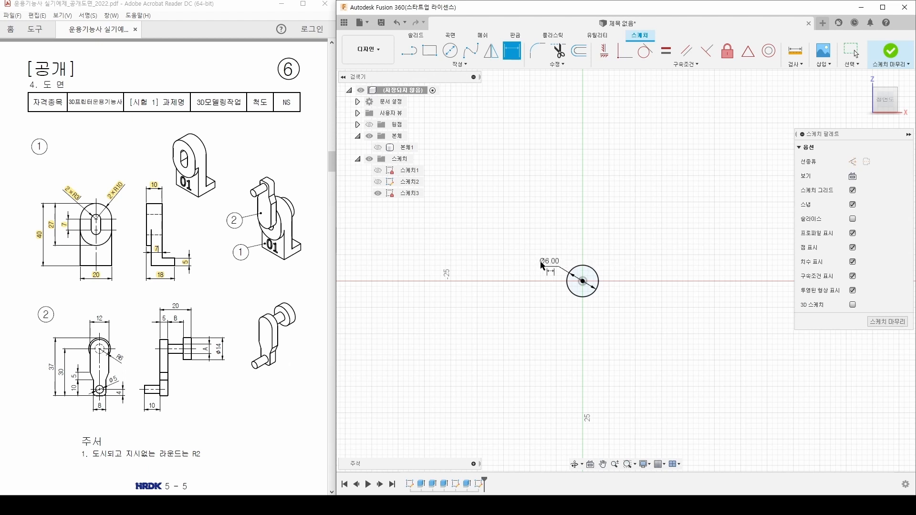
{"action": "left_click_drag", "start_coordinate": [549, 262], "coordinate": [516, 254]}
{"action": "left_click", "coordinate": [206, 349]}
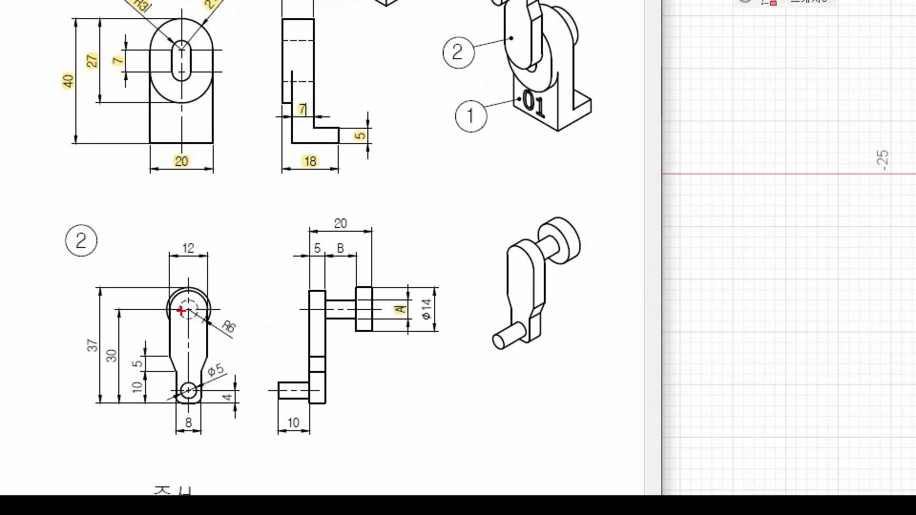
Step: Mark the two upper arcs and the R6 dimension in part 2's front view and the matching edges in its side view
{"action": "left_click_drag", "start_coordinate": [189, 291], "coordinate": [208, 303]}
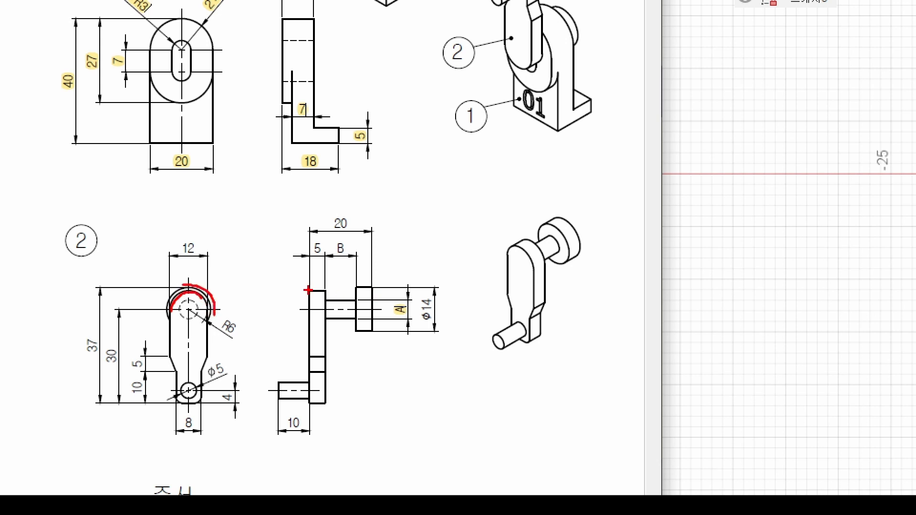
{"action": "left_click_drag", "start_coordinate": [308, 292], "coordinate": [310, 315]}
{"action": "left_click_drag", "start_coordinate": [370, 287], "coordinate": [374, 332]}
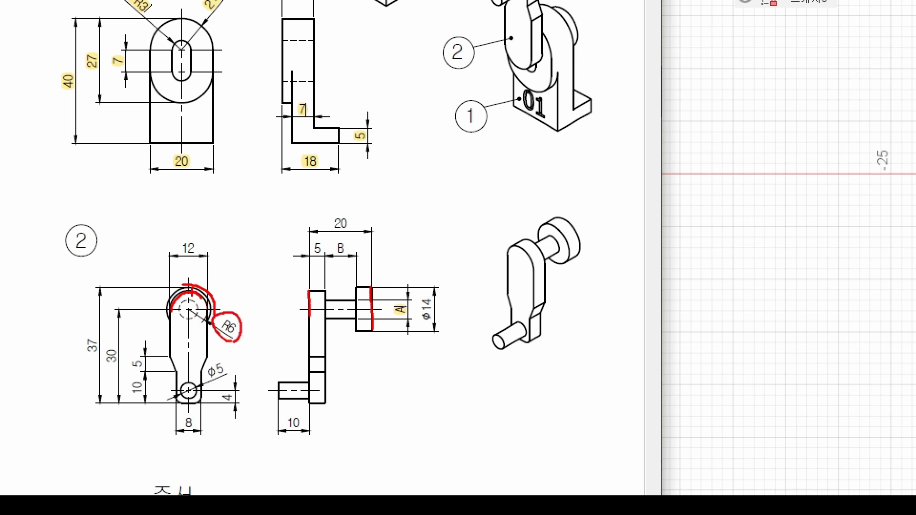
{"action": "key", "text": "Escape"}
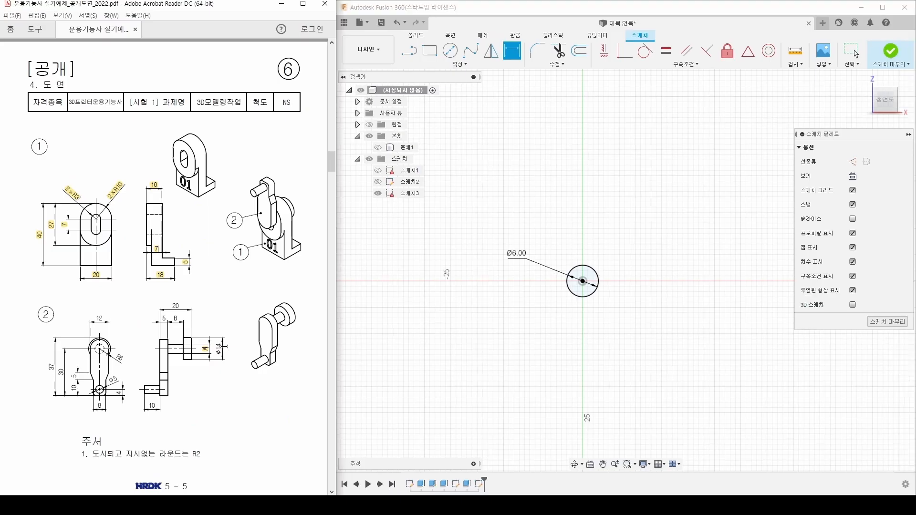
Step: Draw a second circle centred on the origin around the 6 mm circle and set its diameter to 12 mm
{"action": "left_click", "coordinate": [469, 334]}
{"action": "key", "text": "c"}
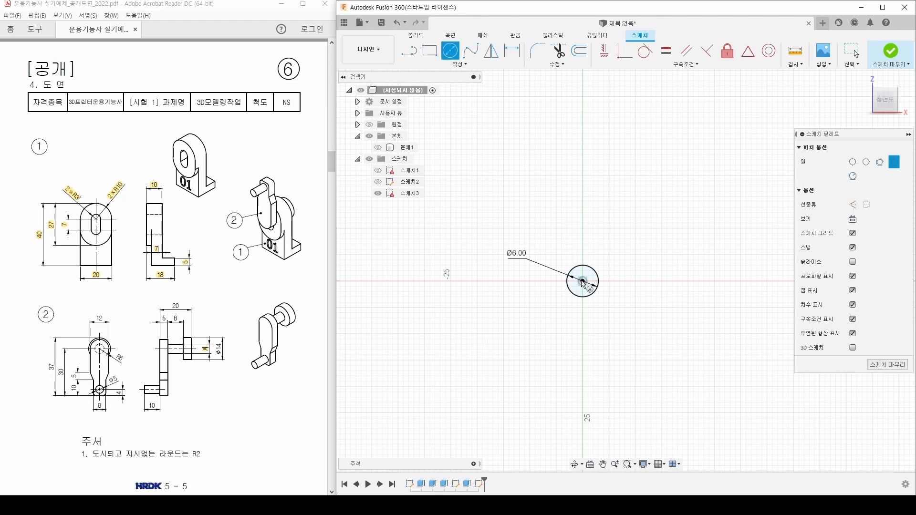
{"action": "left_click", "coordinate": [583, 281]}
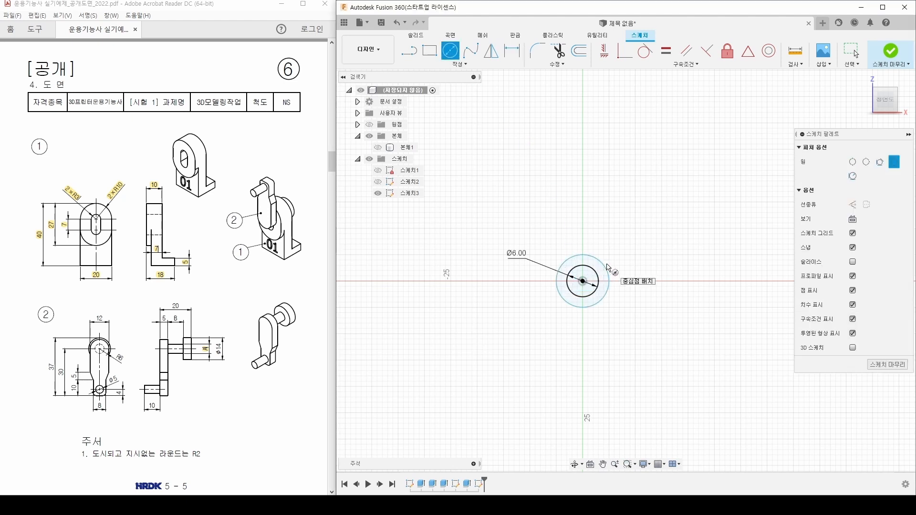
{"action": "key", "text": "d"}
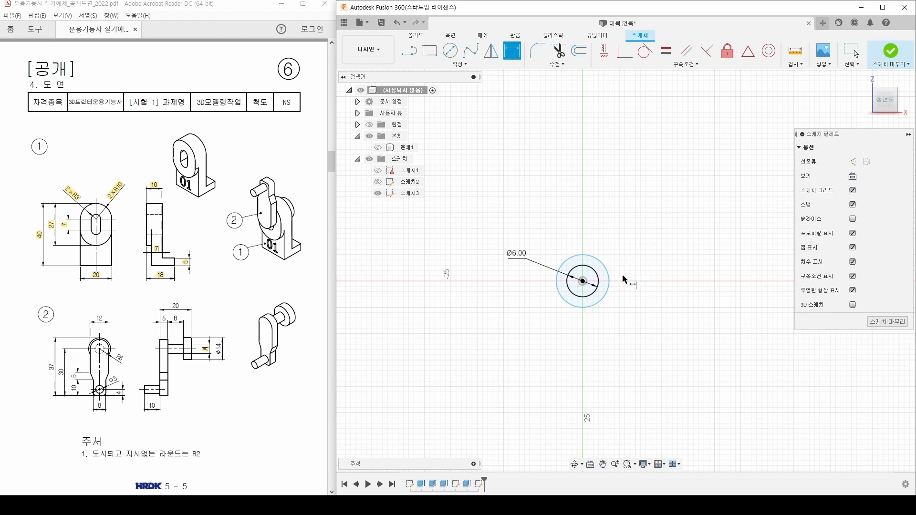
{"action": "left_click", "coordinate": [605, 302]}
{"action": "left_click", "coordinate": [620, 309]}
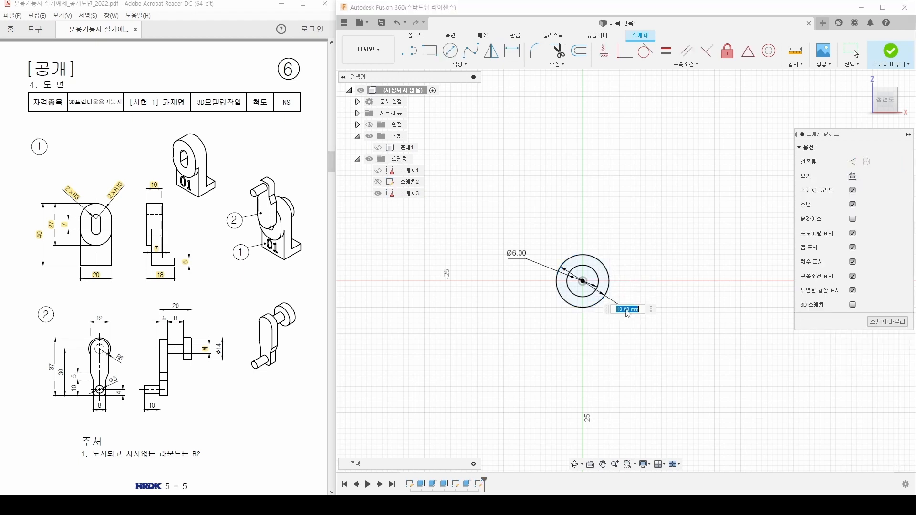
{"action": "type", "text": "12"}
{"action": "key", "text": "Return"}
{"action": "scroll", "coordinate": [613, 322], "scroll_direction": "down", "scroll_amount": 1}
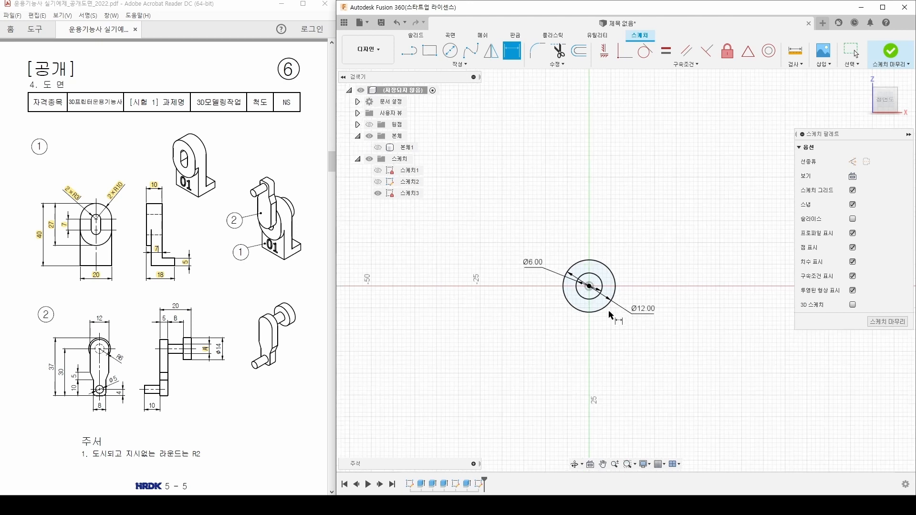
{"action": "middle_click_drag", "start_coordinate": [611, 318], "coordinate": [592, 322]}
{"action": "scroll", "coordinate": [593, 322], "scroll_direction": "up", "scroll_amount": 1}
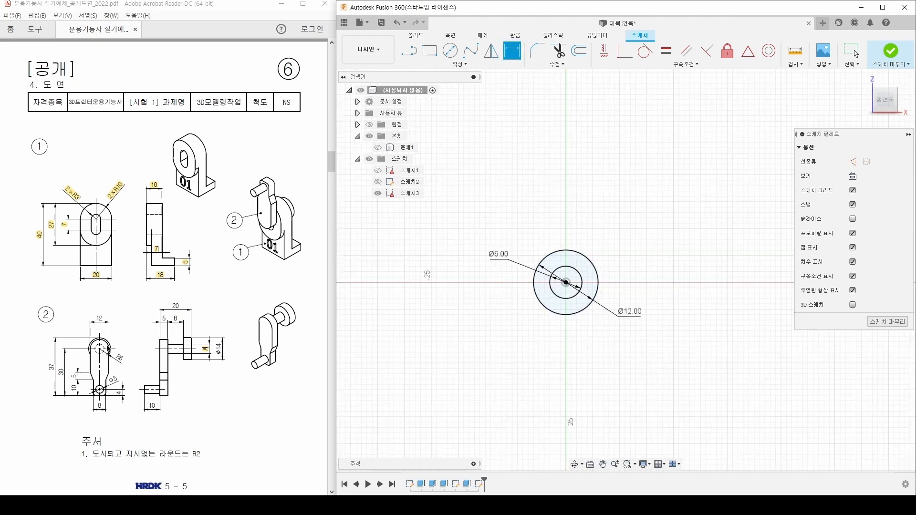
Step: Highlight R6 in part 2's front view in the PDF and convert the 12 mm diameter dimension to a radius dimension
{"action": "left_click", "coordinate": [117, 357]}
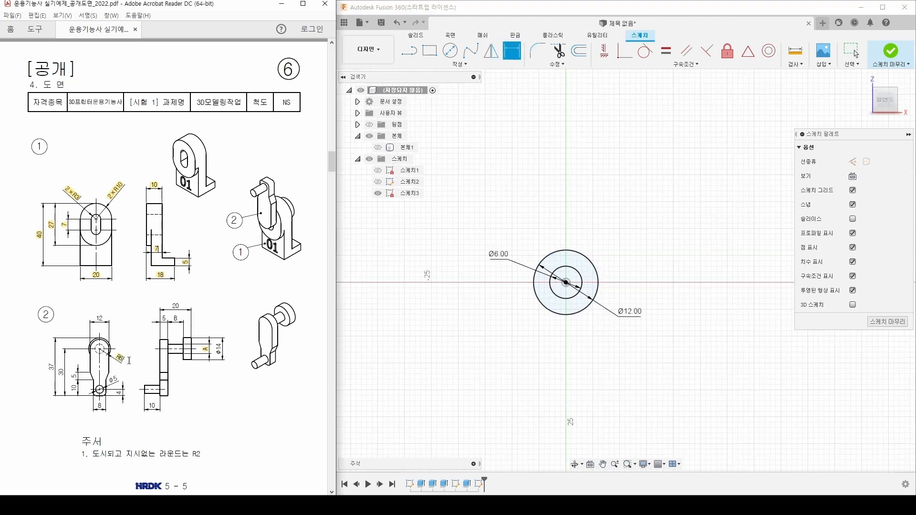
{"action": "middle_click_drag", "start_coordinate": [621, 334], "coordinate": [590, 326]}
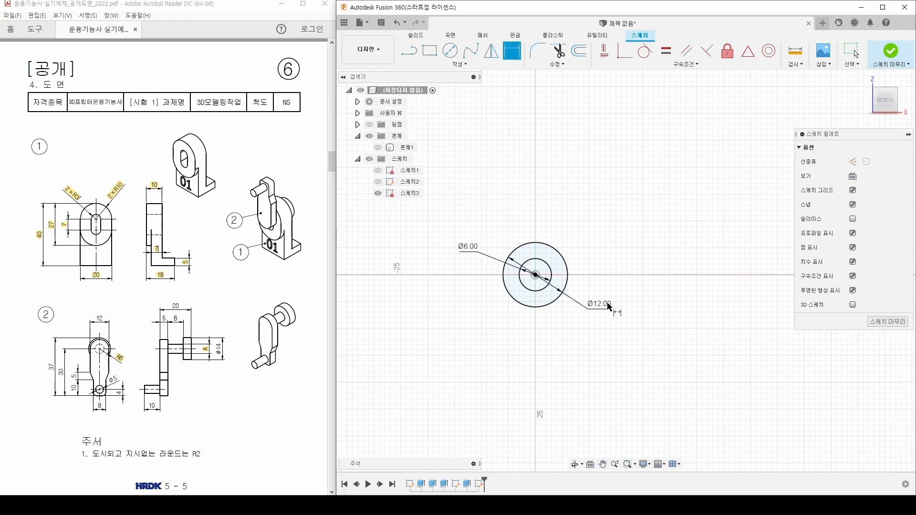
{"action": "key", "text": "Escape"}
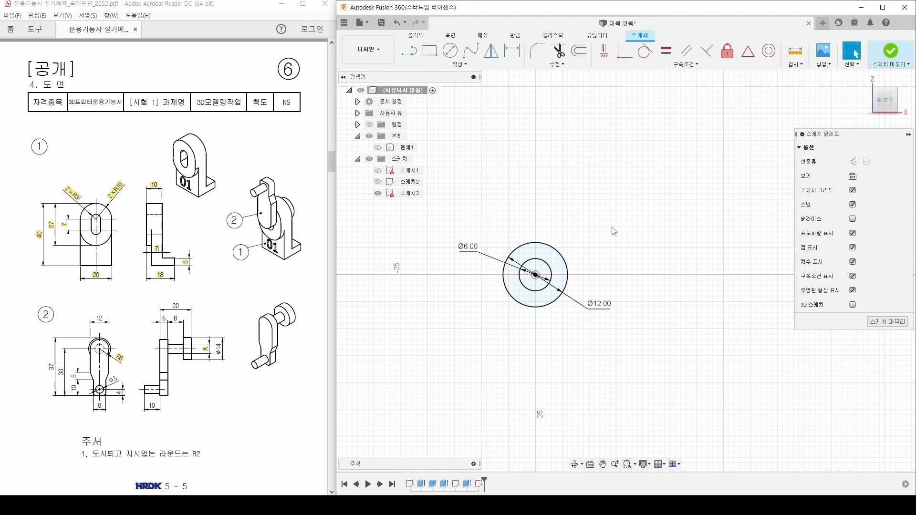
{"action": "right_click", "coordinate": [599, 310]}
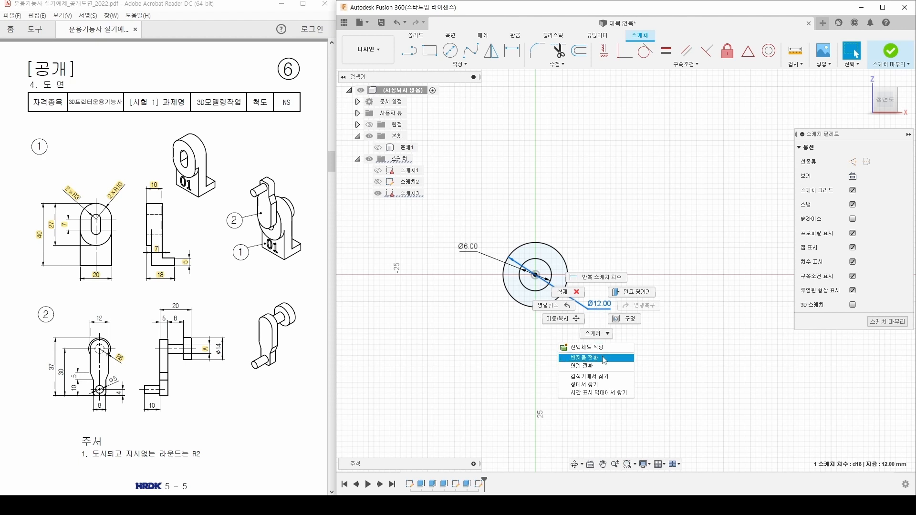
{"action": "left_click", "coordinate": [604, 359]}
{"action": "left_click_drag", "start_coordinate": [595, 308], "coordinate": [594, 315]}
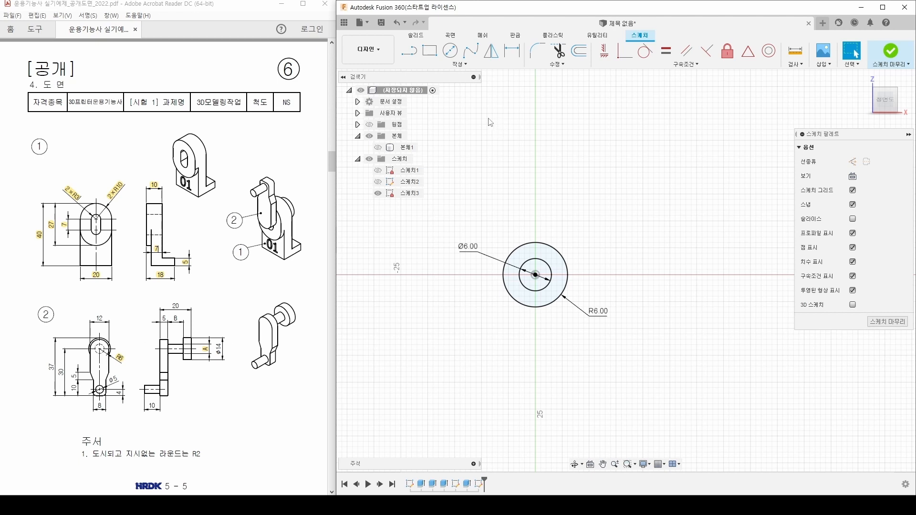
Step: Draw a third, larger circle centred on the origin and highlight the Ø14 dimension in part 2's side view in the PDF
{"action": "left_click", "coordinate": [450, 51]}
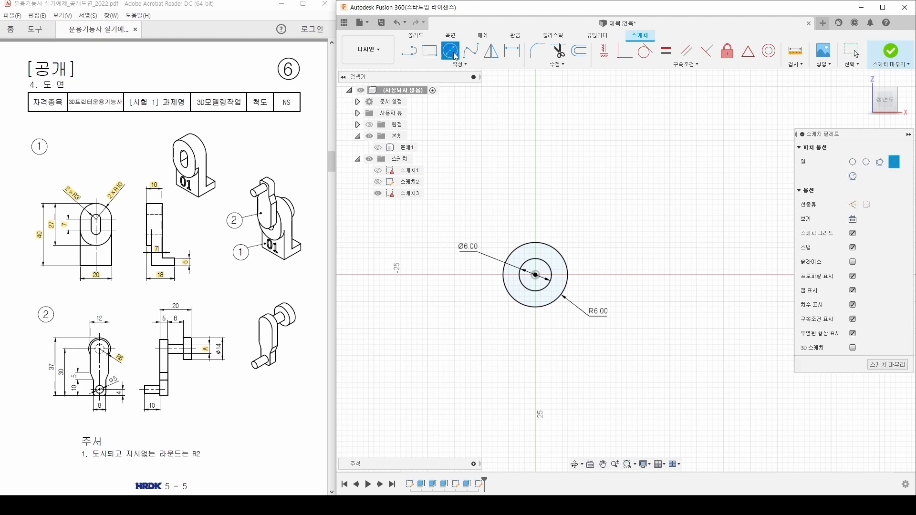
{"action": "left_click", "coordinate": [535, 275]}
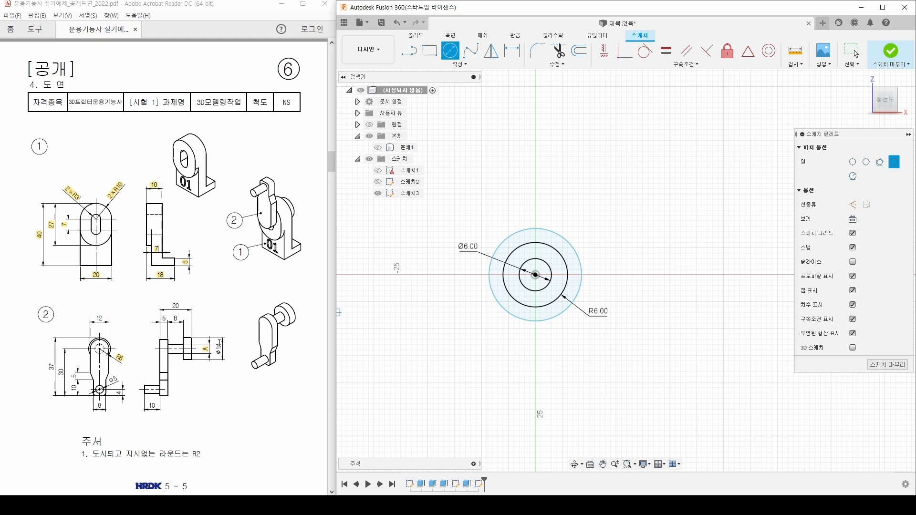
{"action": "left_click_drag", "start_coordinate": [218, 342], "coordinate": [230, 357]}
{"action": "left_click", "coordinate": [231, 348]}
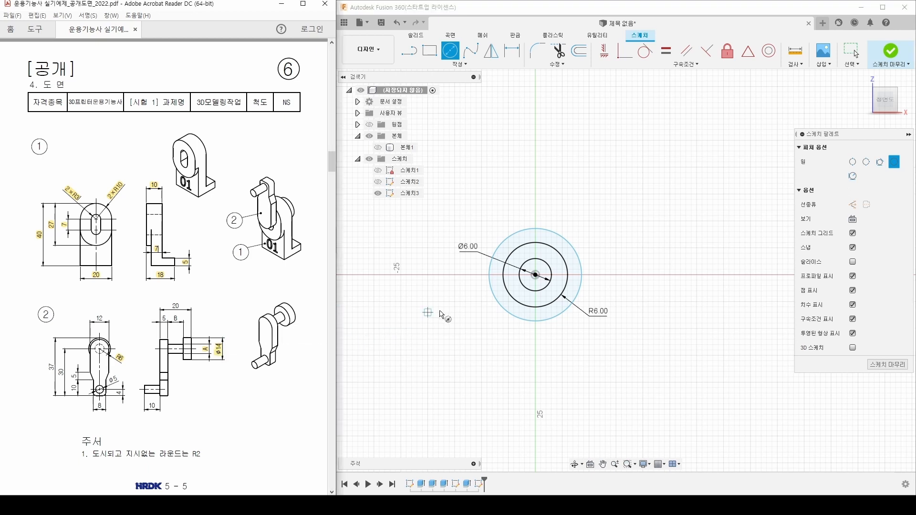
Step: Put the PDF back into Read Mode and return to the sketch
{"action": "key", "text": "Escape"}
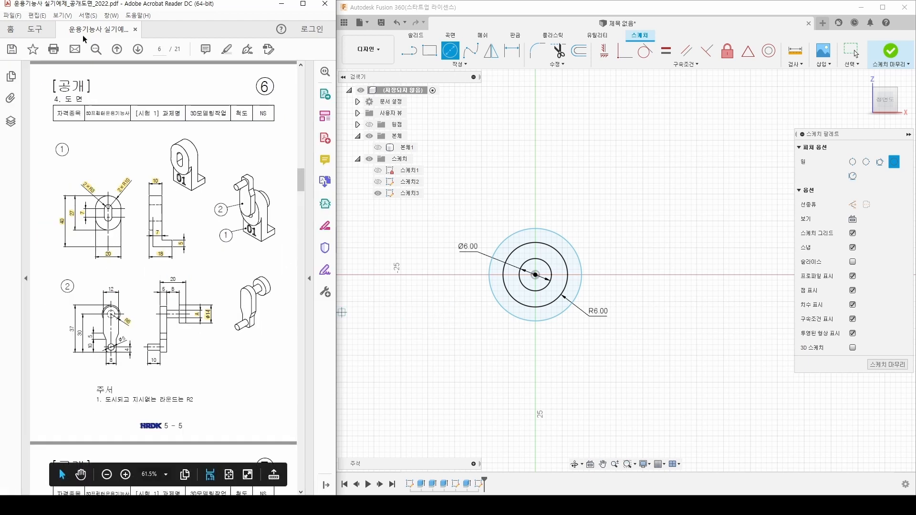
{"action": "left_click", "coordinate": [62, 16]}
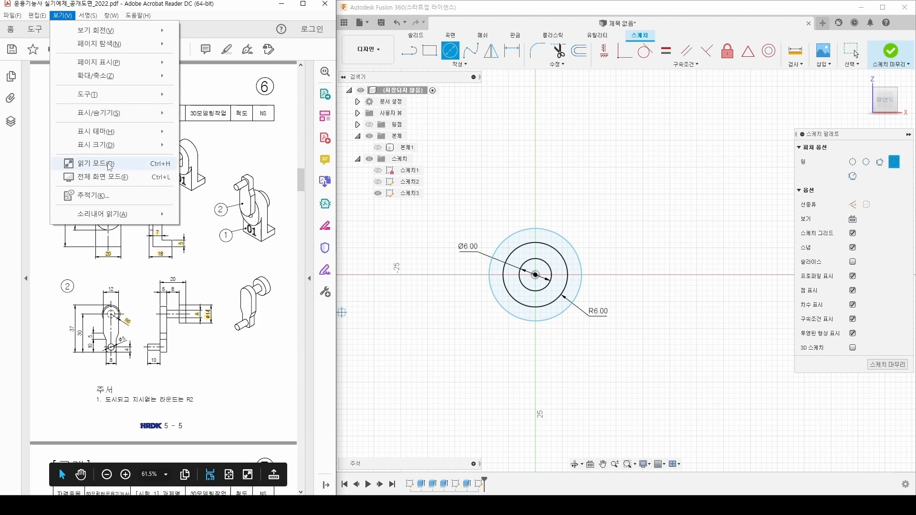
{"action": "left_click", "coordinate": [108, 163]}
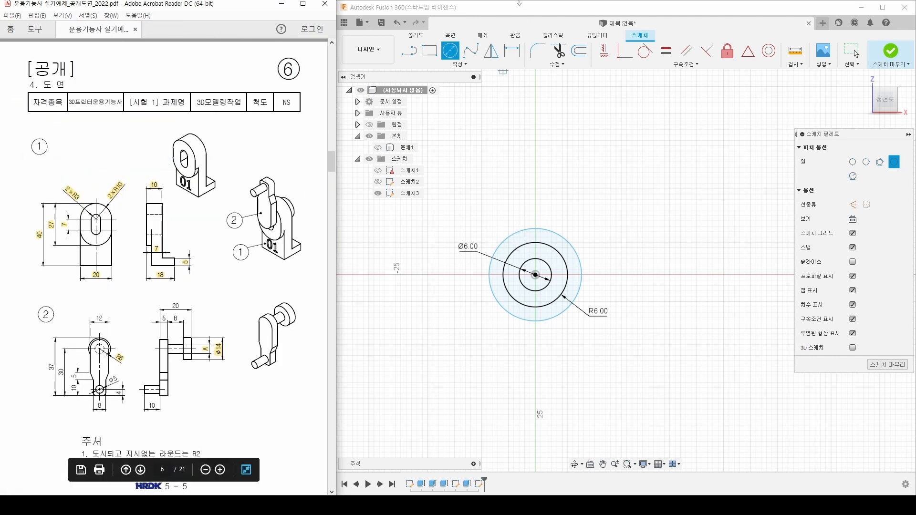
{"action": "left_click", "coordinate": [520, 10]}
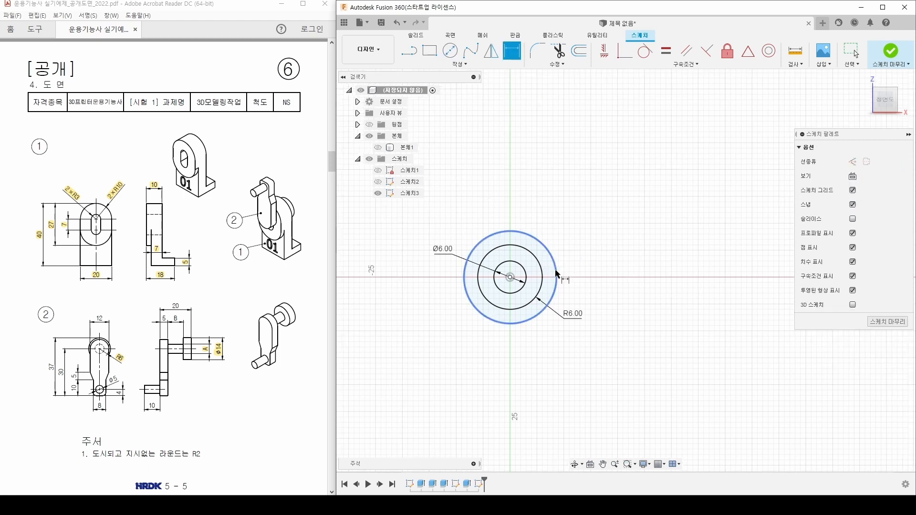
Step: Set the outermost circle's diameter to 14 mm and move the R6 dimension label slightly away from the circles
{"action": "left_click", "coordinate": [556, 271]}
{"action": "left_click", "coordinate": [588, 258]}
{"action": "type", "text": "14"}
{"action": "key", "text": "Return"}
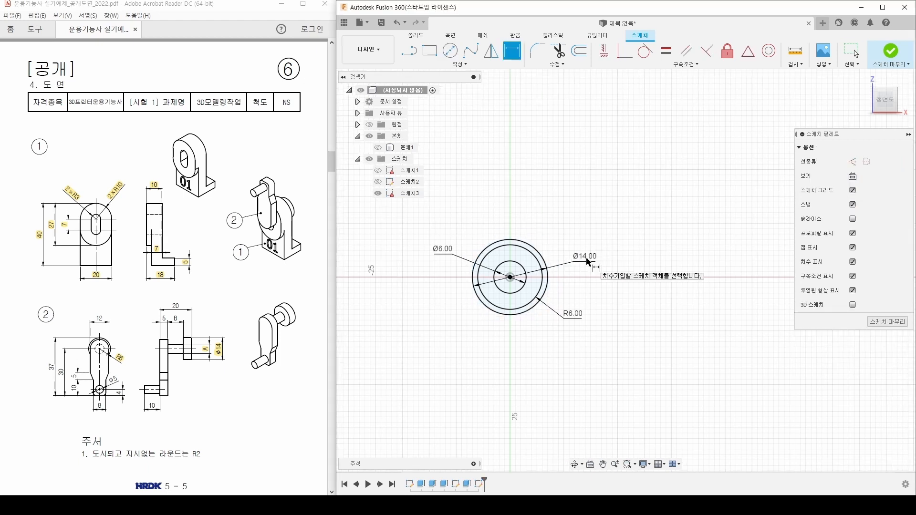
{"action": "middle_click_drag", "start_coordinate": [545, 289], "coordinate": [555, 256]}
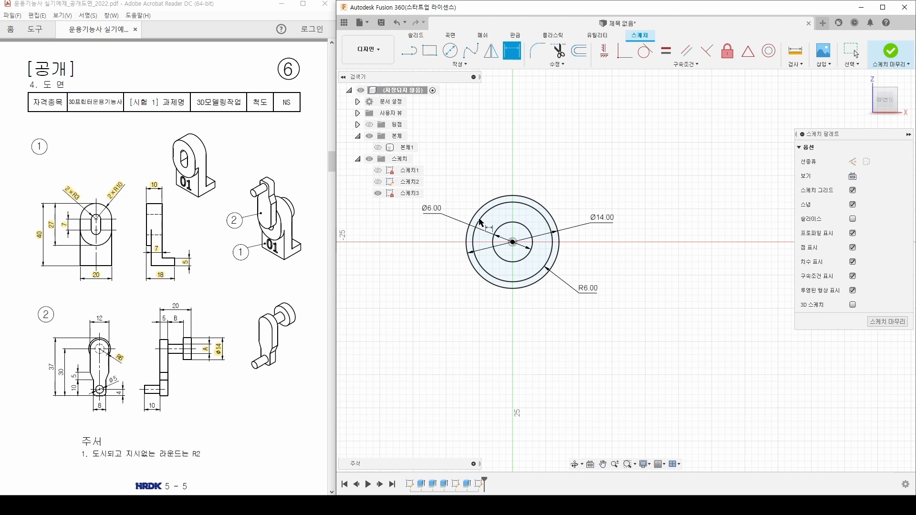
{"action": "key", "text": "Escape"}
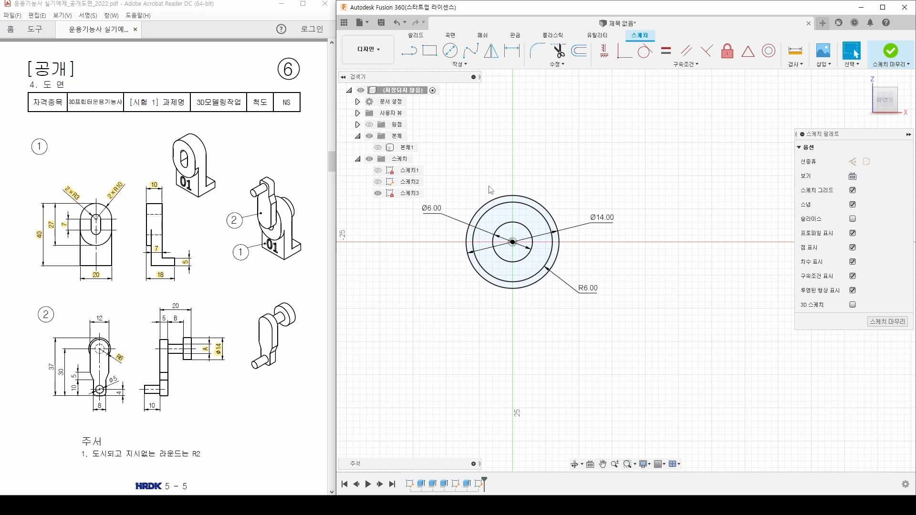
{"action": "left_click", "coordinate": [549, 258]}
{"action": "left_click", "coordinate": [584, 301]}
Step: Sketch part 2's arm outline with connected lines from the R6 circle's side, down through a taper to a narrower flat end, and back up to the circle
{"action": "left_click", "coordinate": [409, 50]}
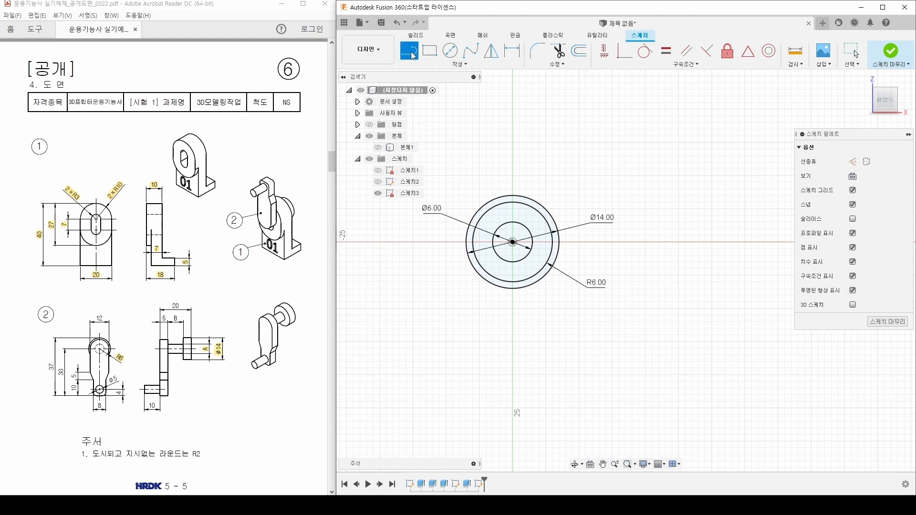
{"action": "left_click", "coordinate": [473, 242]}
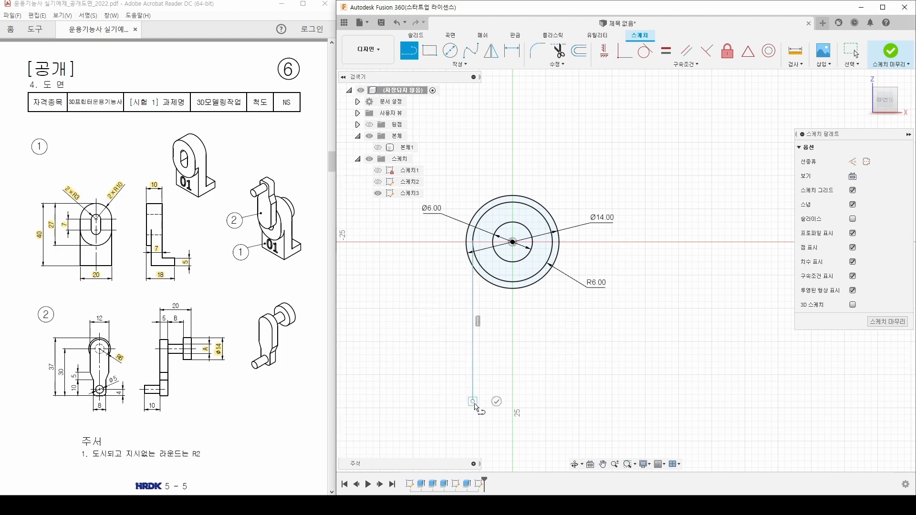
{"action": "left_click", "coordinate": [473, 401]}
{"action": "middle_click_drag", "start_coordinate": [495, 413], "coordinate": [467, 315]}
{"action": "left_click", "coordinate": [473, 325]}
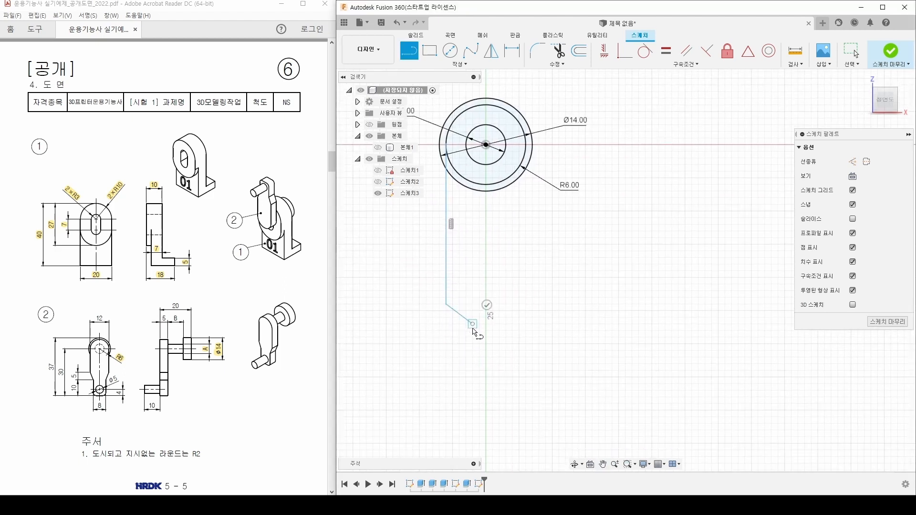
{"action": "left_click", "coordinate": [472, 386]}
{"action": "left_click", "coordinate": [519, 384]}
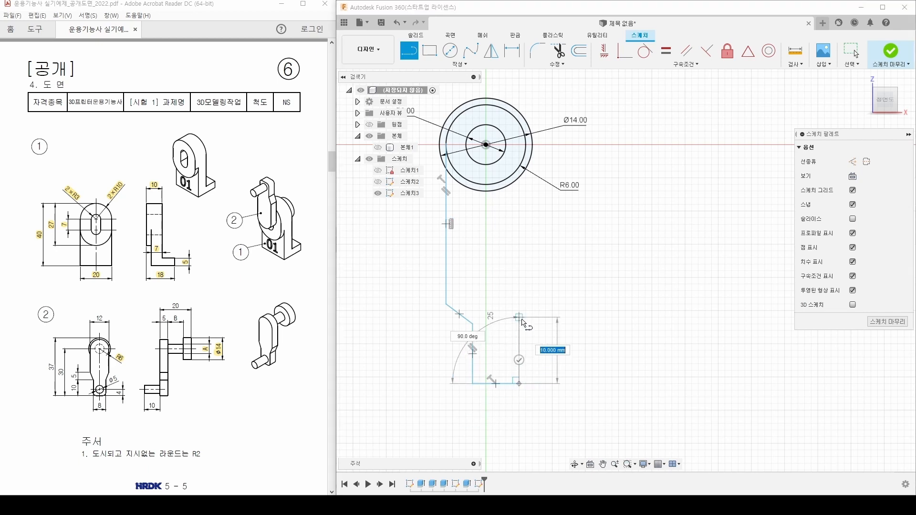
{"action": "left_click", "coordinate": [519, 324]}
{"action": "left_click", "coordinate": [539, 304]}
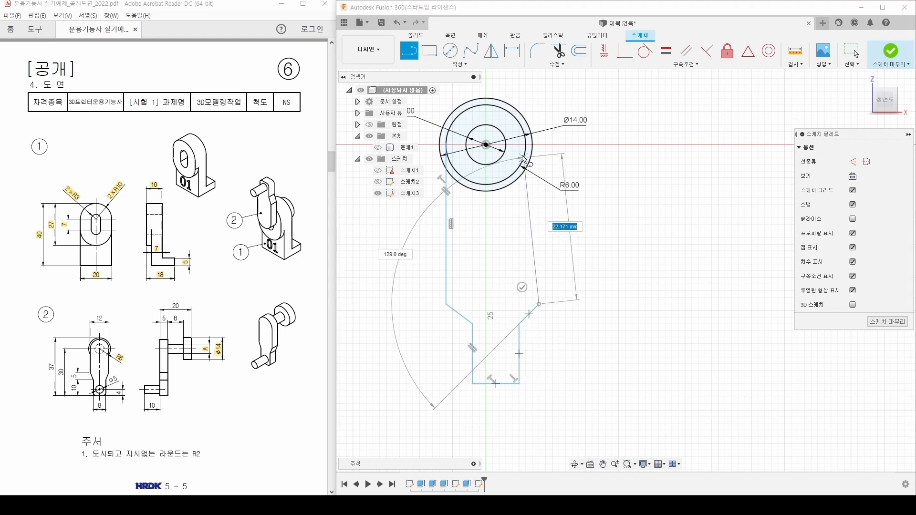
{"action": "left_click", "coordinate": [525, 151]}
{"action": "middle_click_drag", "start_coordinate": [567, 277], "coordinate": [585, 303]}
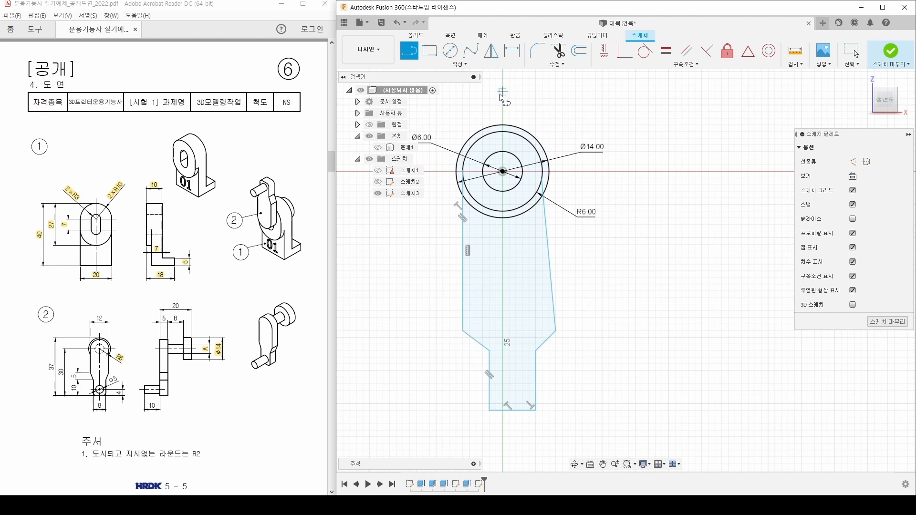
Step: Apply Horizontal/Vertical constraints to the arm outline's straight edges, making the slanted long side vertical
{"action": "left_click", "coordinate": [604, 52]}
{"action": "left_click", "coordinate": [462, 294]}
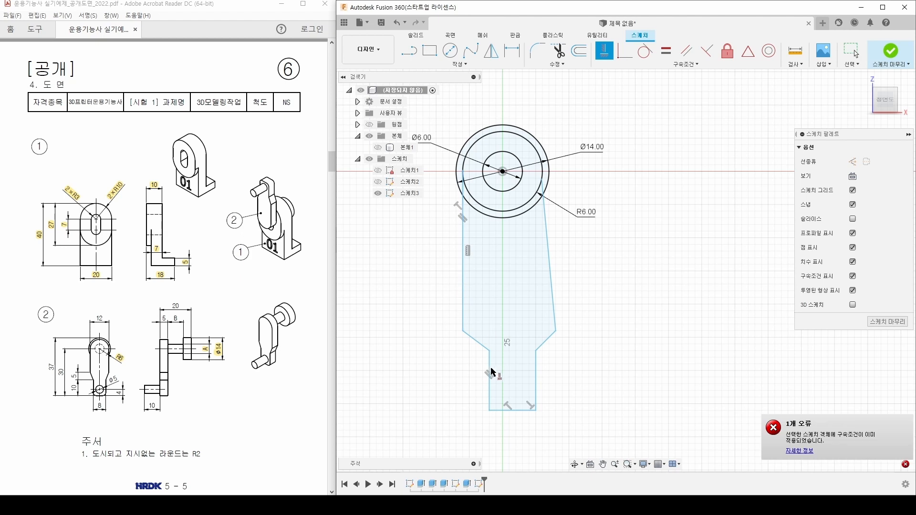
{"action": "left_click", "coordinate": [490, 368]}
{"action": "left_click", "coordinate": [511, 410]}
{"action": "left_click", "coordinate": [535, 379]}
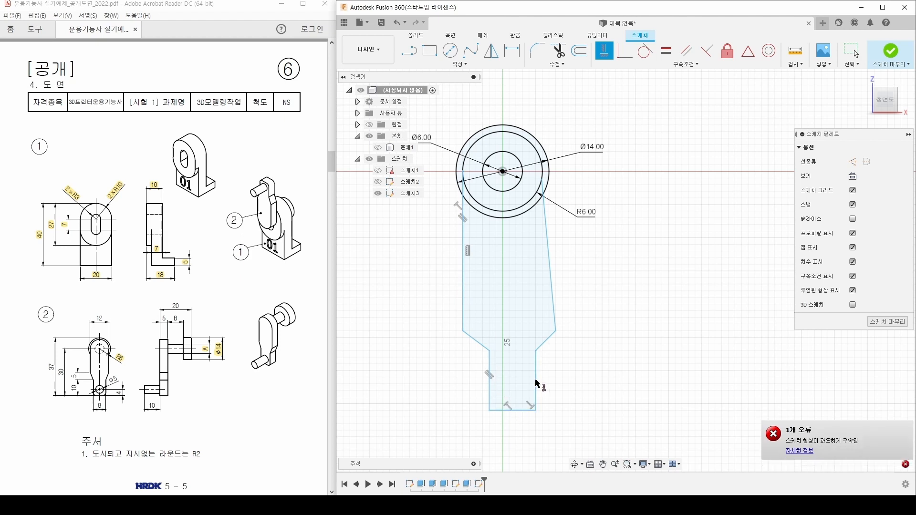
{"action": "left_click", "coordinate": [548, 243]}
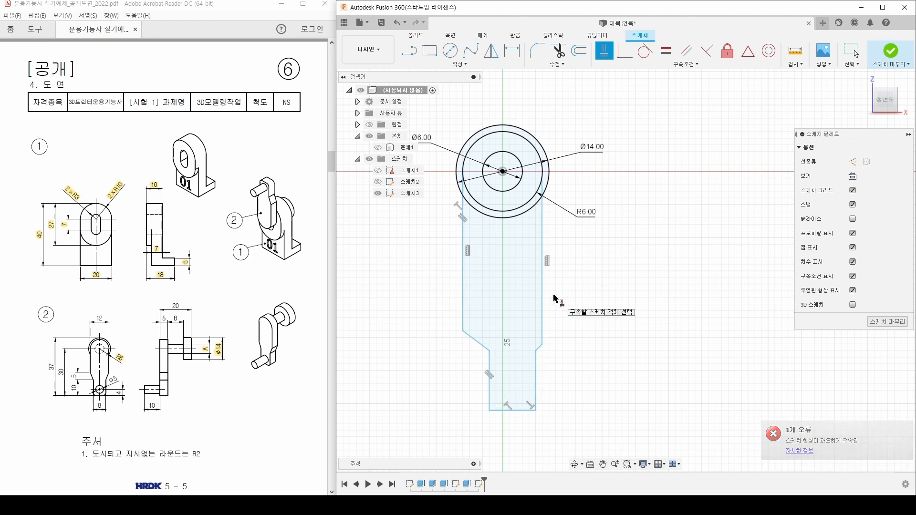
Step: Make both long vertical sides of the arm tangent to the R6 circle
{"action": "scroll", "coordinate": [536, 247], "scroll_direction": "up", "scroll_amount": 2}
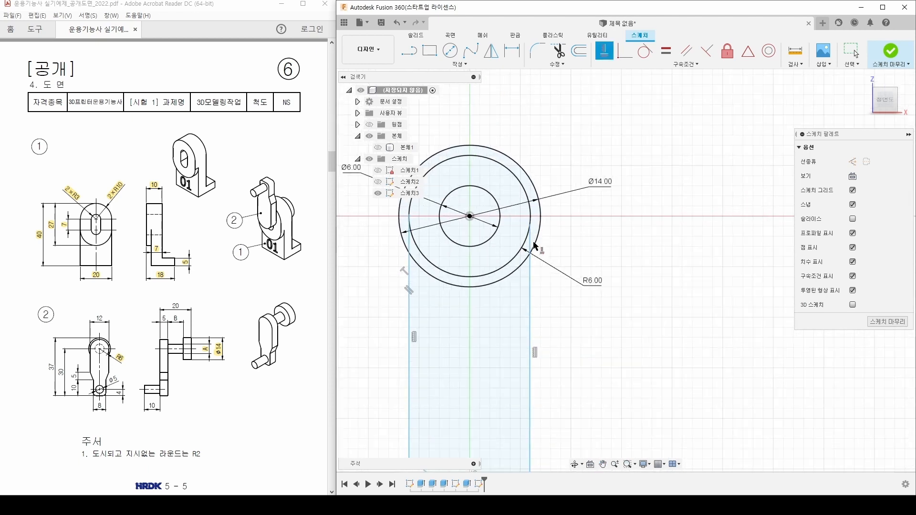
{"action": "middle_click_drag", "start_coordinate": [536, 246], "coordinate": [568, 244]}
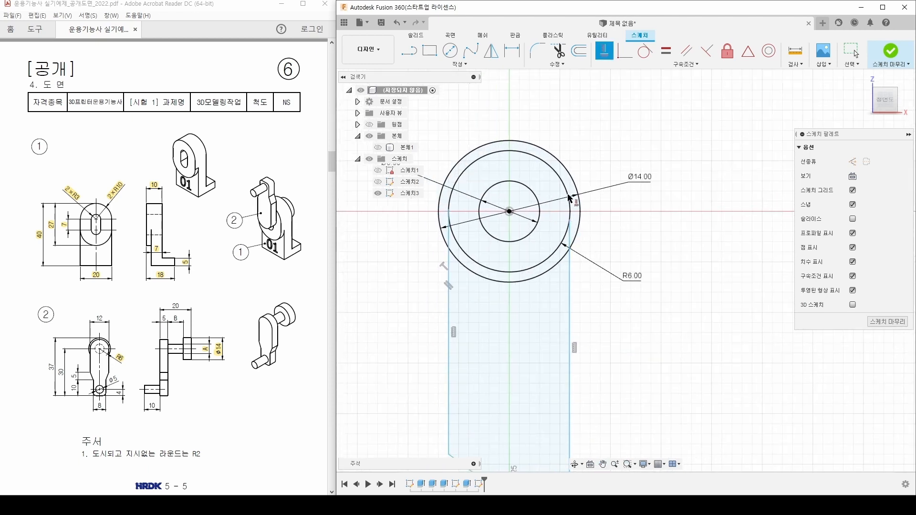
{"action": "left_click", "coordinate": [651, 52]}
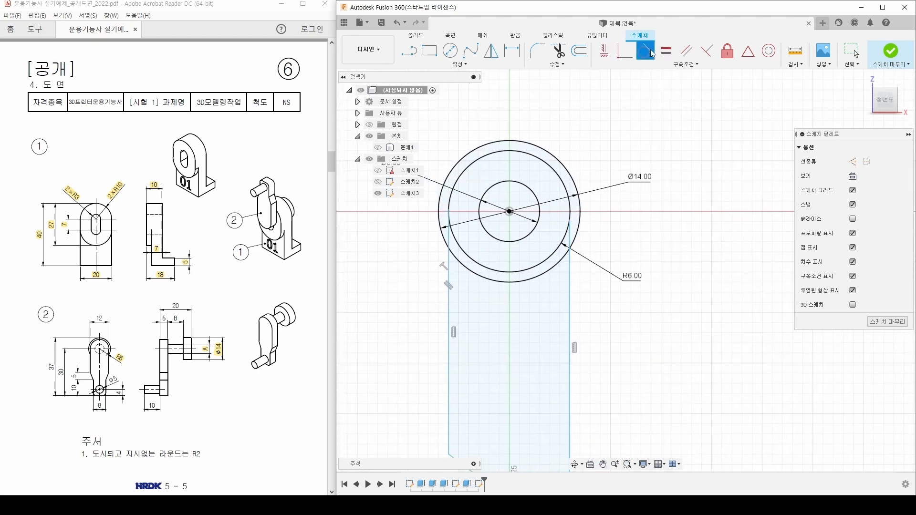
{"action": "left_click", "coordinate": [570, 239]}
{"action": "left_click", "coordinate": [570, 223]}
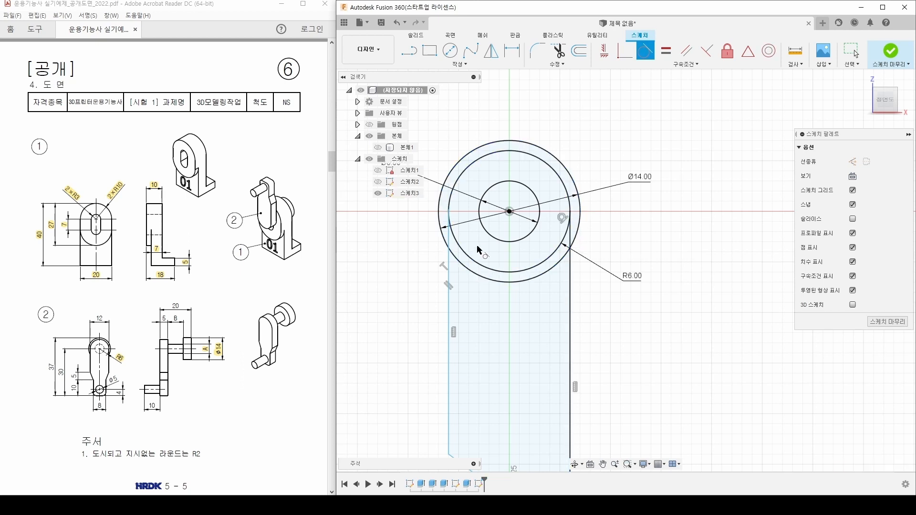
{"action": "left_click", "coordinate": [449, 248]}
{"action": "left_click", "coordinate": [466, 253]}
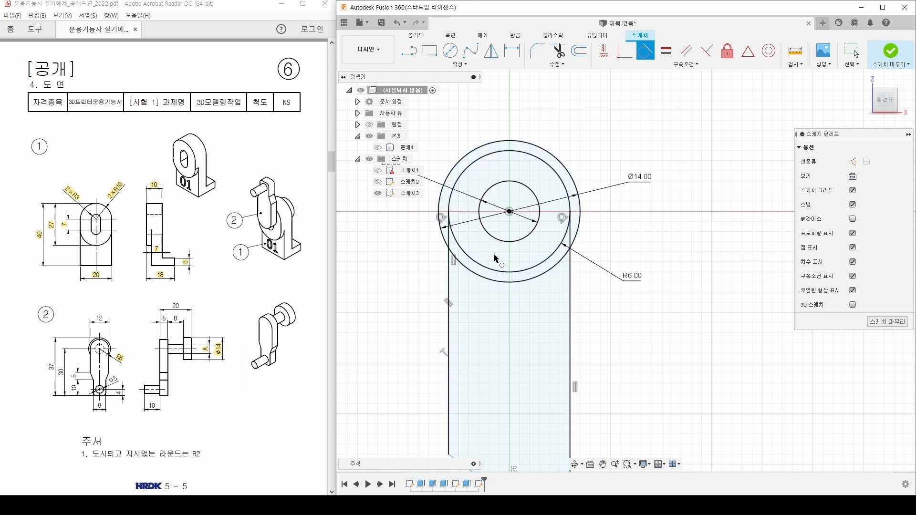
Step: Move the left side of the arm's narrow end outward, making the end about 9 mm wide
{"action": "scroll", "coordinate": [495, 258], "scroll_direction": "down", "scroll_amount": 4}
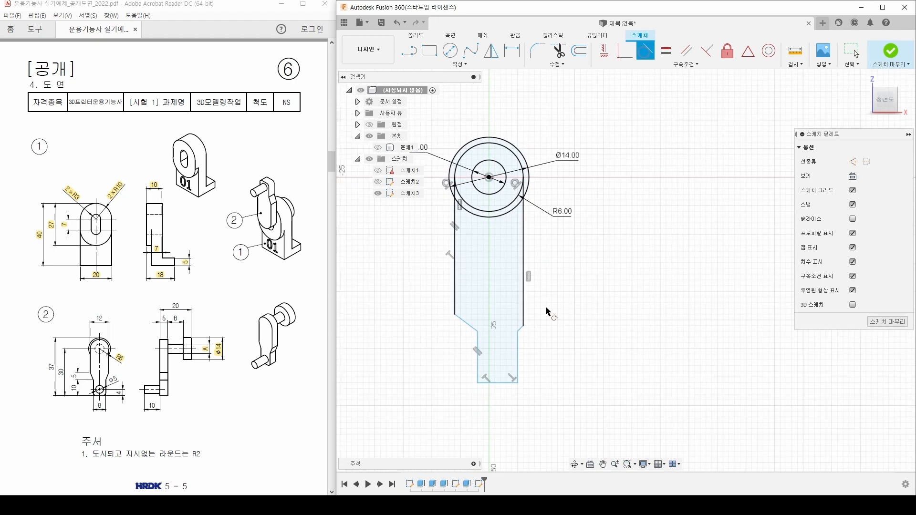
{"action": "key", "text": "Escape"}
{"action": "mouse_move", "coordinate": [522, 334]}
{"action": "left_mouse_down"}
{"action": "mouse_move", "coordinate": [528, 324]}
{"action": "mouse_move", "coordinate": [523, 334]}
{"action": "left_mouse_up"}
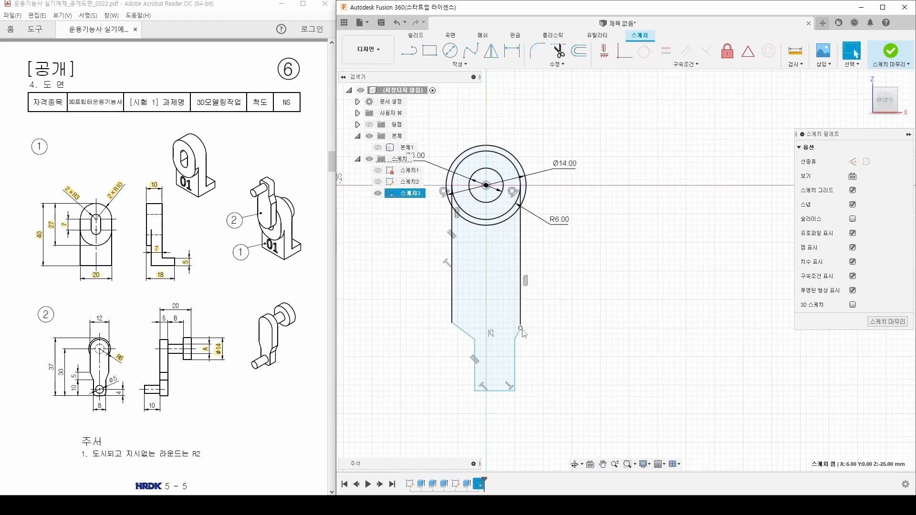
{"action": "left_click", "coordinate": [496, 391]}
{"action": "mouse_move", "coordinate": [476, 350]}
{"action": "left_mouse_down"}
{"action": "mouse_move", "coordinate": [463, 348]}
{"action": "mouse_move", "coordinate": [515, 349]}
{"action": "left_mouse_up"}
{"action": "left_click", "coordinate": [513, 353]}
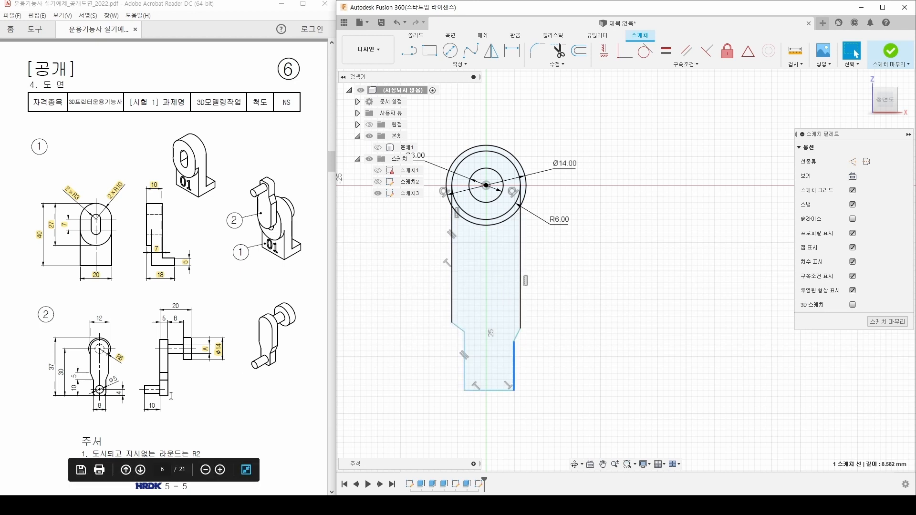
Step: Highlight part 2's 30 mm dimension in the PDF drawing in Acrobat Reader and return to Fusion 360
{"action": "left_click", "coordinate": [414, 331]}
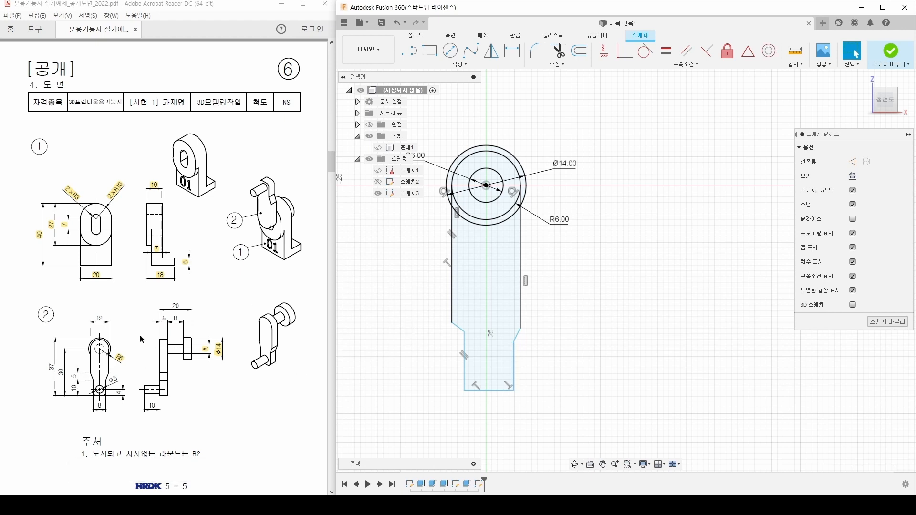
{"action": "left_click_drag", "start_coordinate": [64, 369], "coordinate": [62, 376]}
{"action": "left_click", "coordinate": [73, 359]}
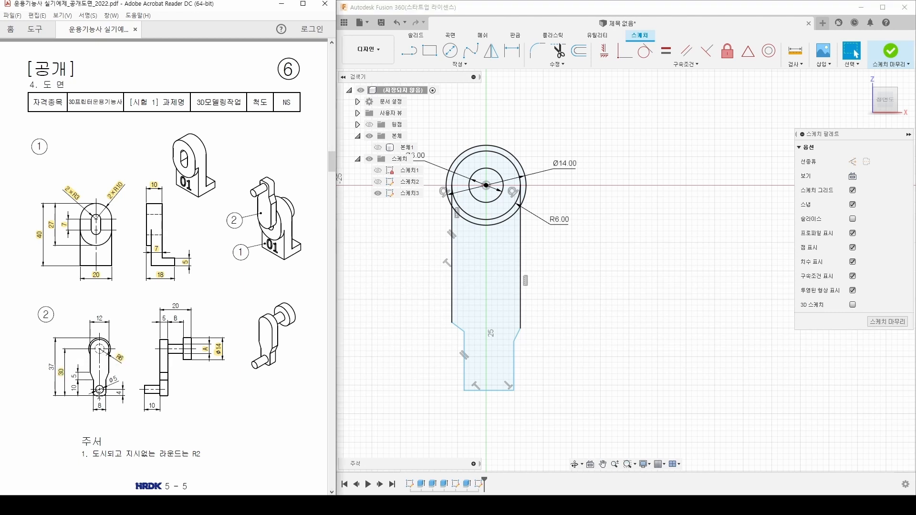
{"action": "left_click", "coordinate": [419, 342]}
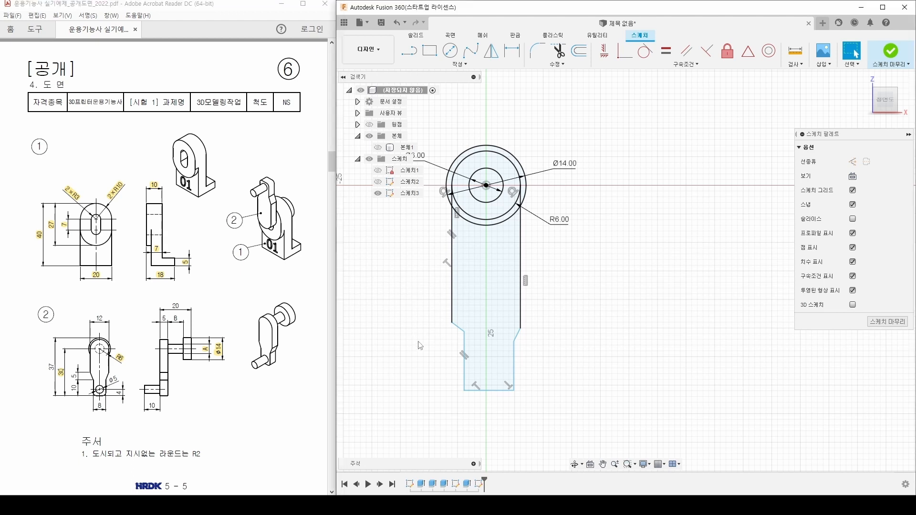
Step: Dimension the vertical distance from the circle centre to the arm's bottom edge as 30 mm
{"action": "key", "text": "d"}
{"action": "middle_click_drag", "start_coordinate": [487, 190], "coordinate": [598, 184]}
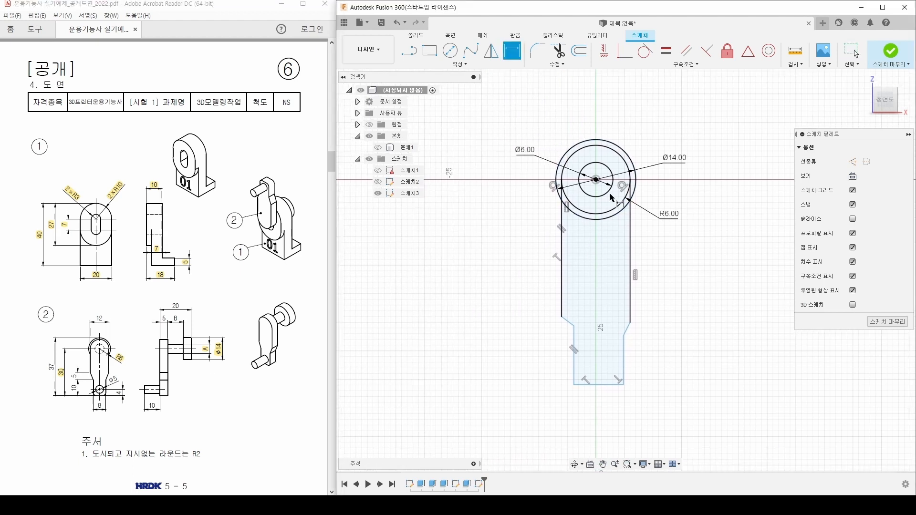
{"action": "left_click", "coordinate": [597, 180]}
{"action": "left_click", "coordinate": [596, 385]}
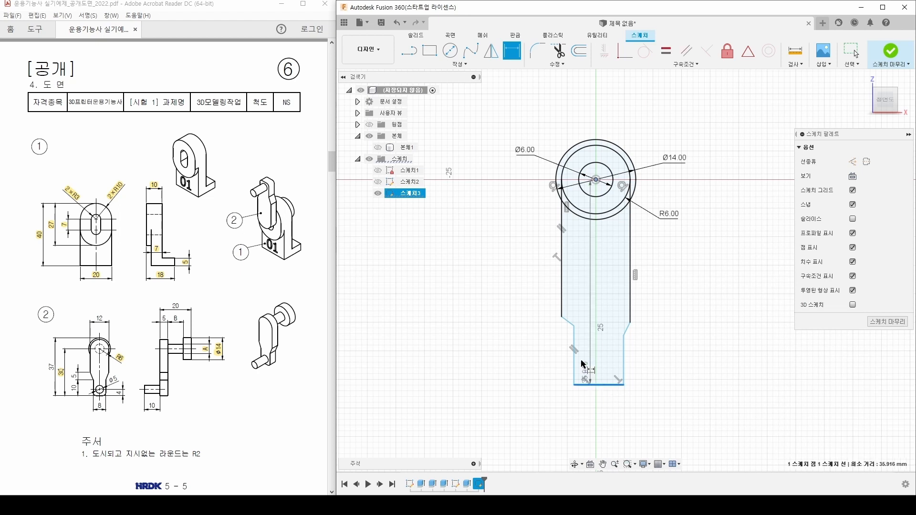
{"action": "left_click", "coordinate": [487, 326]}
{"action": "type", "text": "30"}
{"action": "key", "text": "Return"}
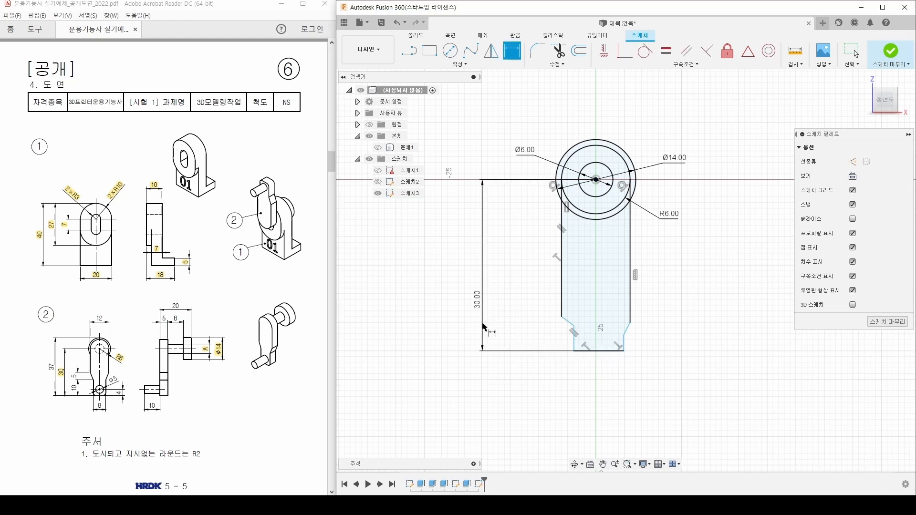
{"action": "key", "text": "Escape"}
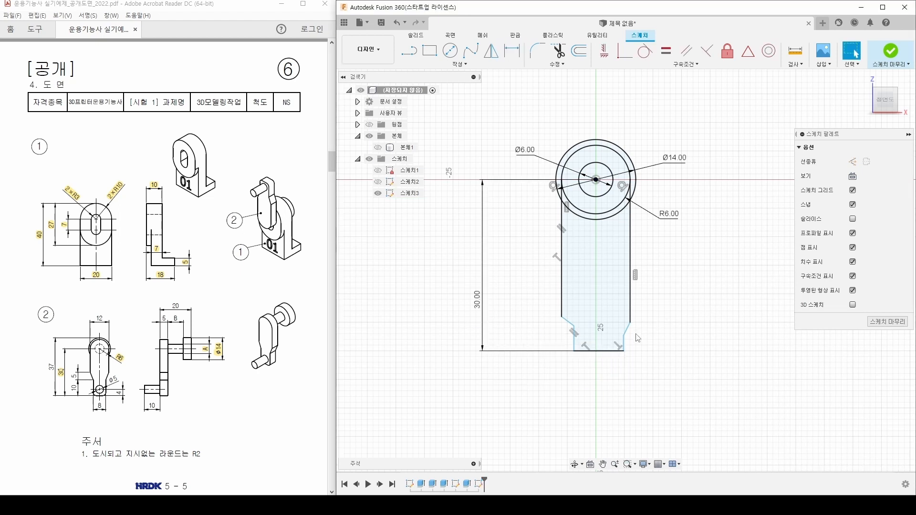
Step: Move the arm's taper corners upward, placing the lower corners about 25 mm below the circle centre
{"action": "left_click_drag", "start_coordinate": [631, 324], "coordinate": [630, 299]}
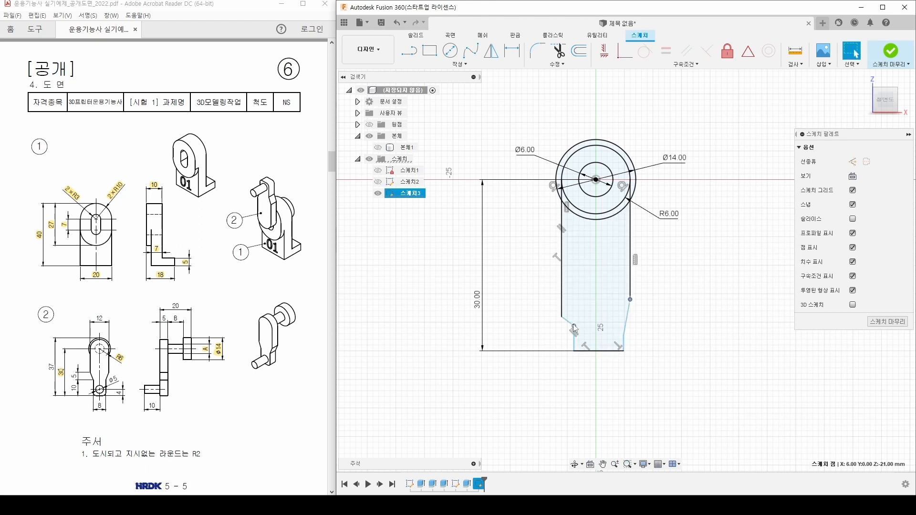
{"action": "left_click_drag", "start_coordinate": [562, 316], "coordinate": [561, 291]}
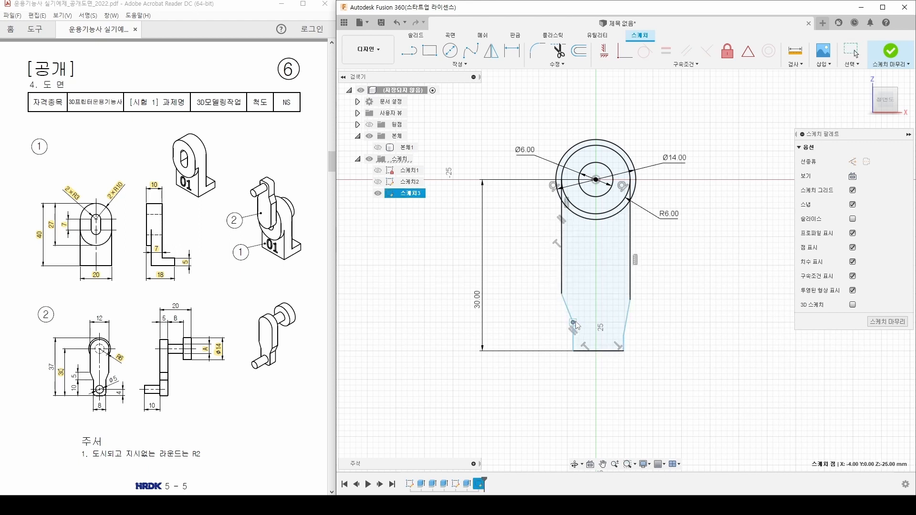
{"action": "left_click_drag", "start_coordinate": [622, 345], "coordinate": [624, 323]}
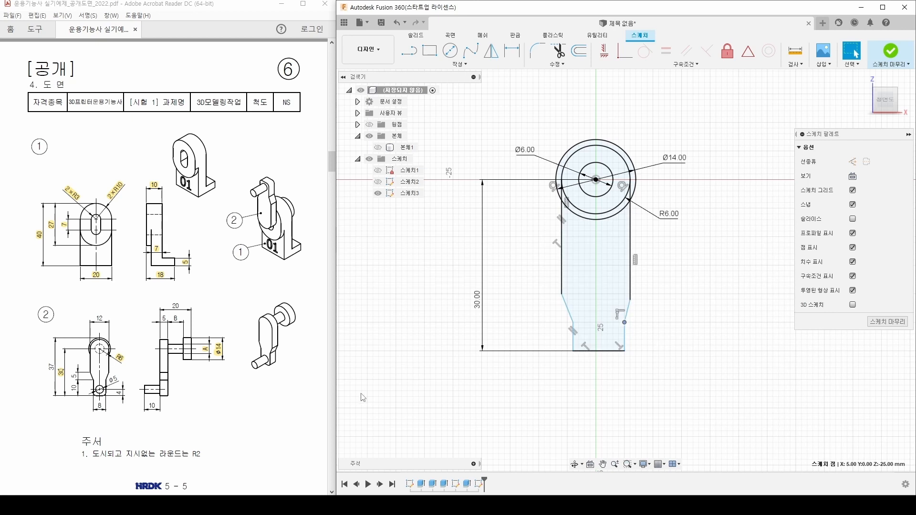
Step: Highlight part 2's 8 mm bottom width dimension in the PDF drawing in Acrobat Reader and return to Fusion 360
{"action": "left_click_drag", "start_coordinate": [96, 405], "coordinate": [102, 405]}
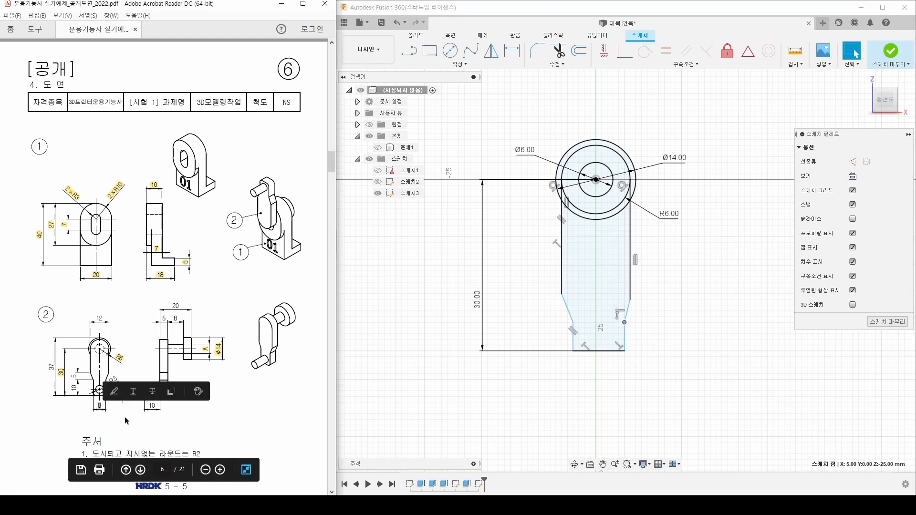
{"action": "left_click", "coordinate": [115, 393]}
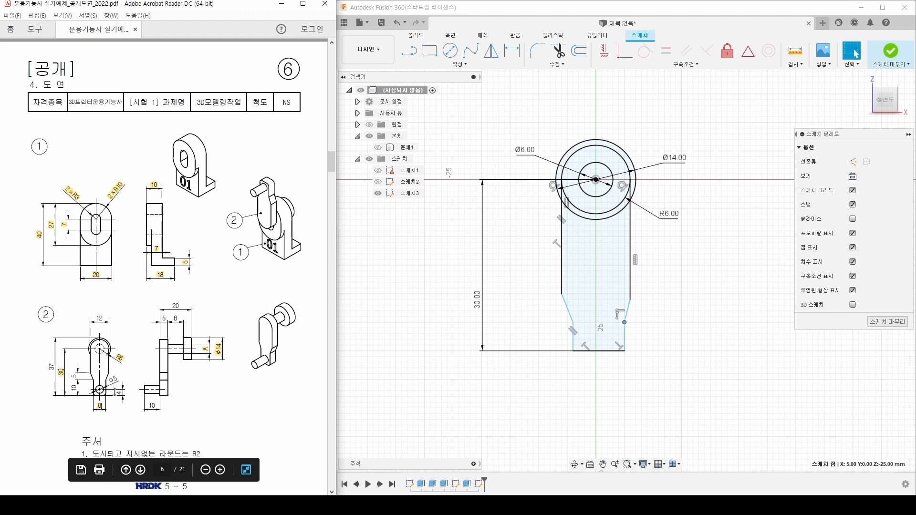
{"action": "left_click", "coordinate": [550, 386]}
Step: Set the arm's bottom edge width to 8 mm and move the narrow end's left corner back to about 4 mm from the centreline
{"action": "key", "text": "d"}
{"action": "left_click", "coordinate": [613, 351]}
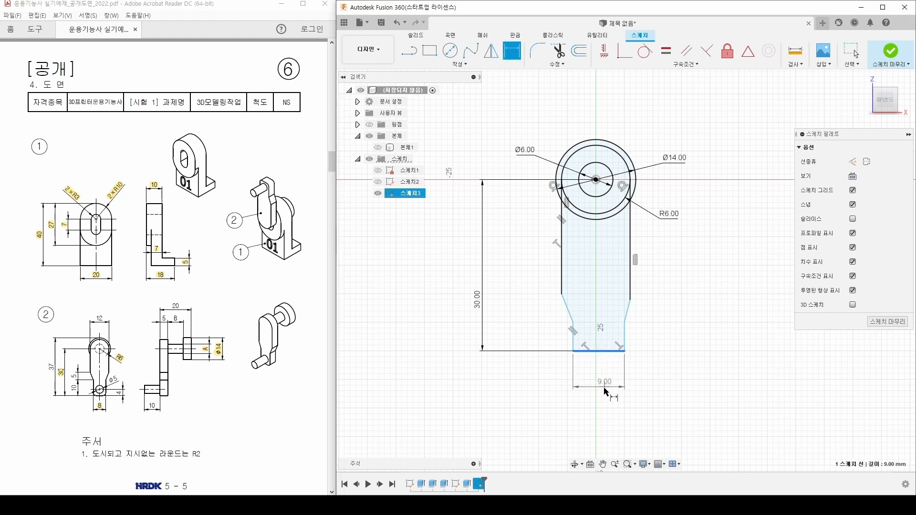
{"action": "left_click", "coordinate": [605, 393]}
{"action": "type", "text": "8"}
{"action": "key", "text": "Return"}
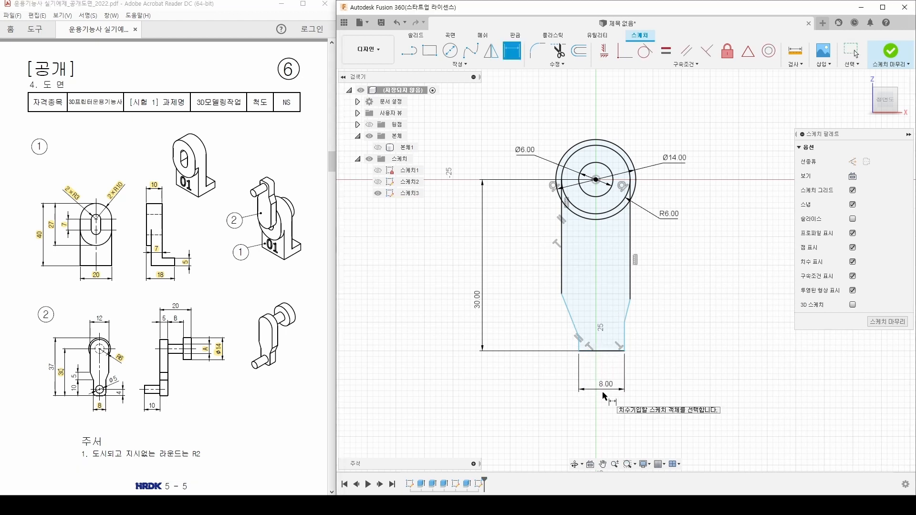
{"action": "key", "text": "Escape"}
{"action": "left_click_drag", "start_coordinate": [580, 337], "coordinate": [573, 323]}
{"action": "key", "text": "Escape"}
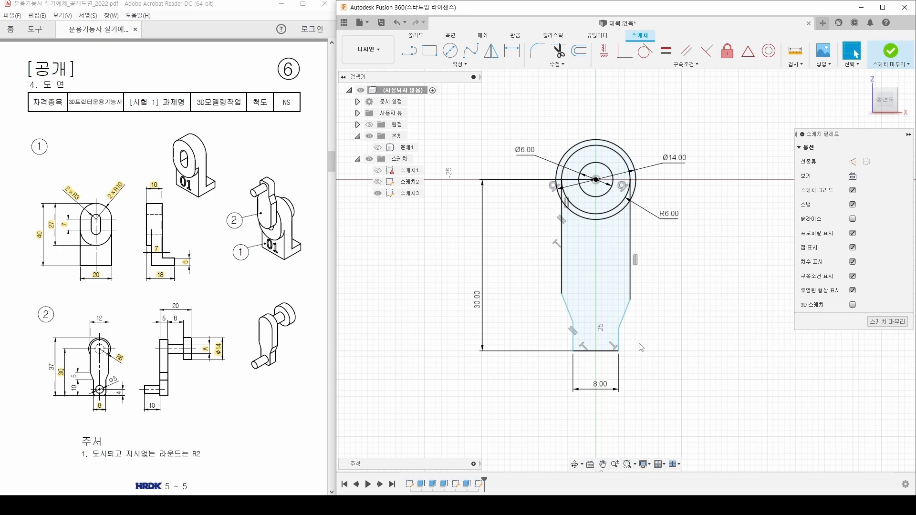
Step: Mark part 2's 5 mm dimension in the PDF drawing and set the left taper's vertical height to 5 mm
{"action": "left_click", "coordinate": [73, 382]}
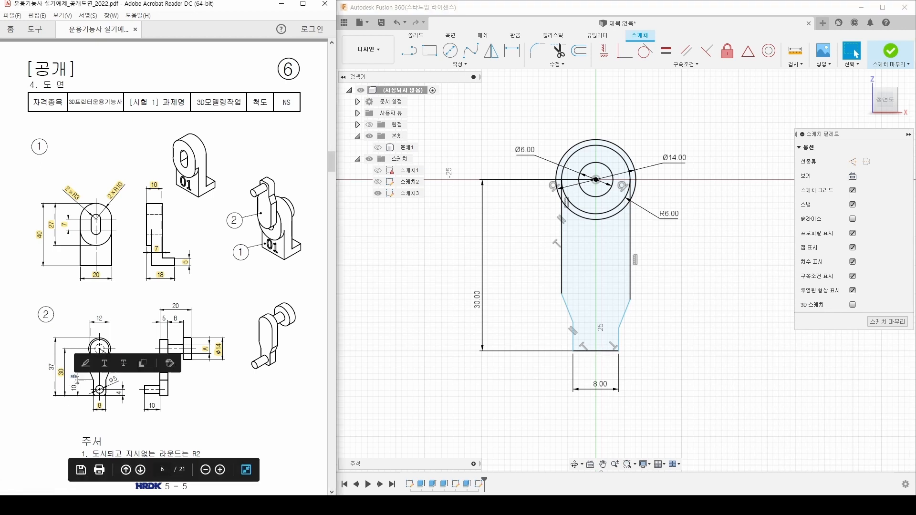
{"action": "left_click", "coordinate": [446, 377]}
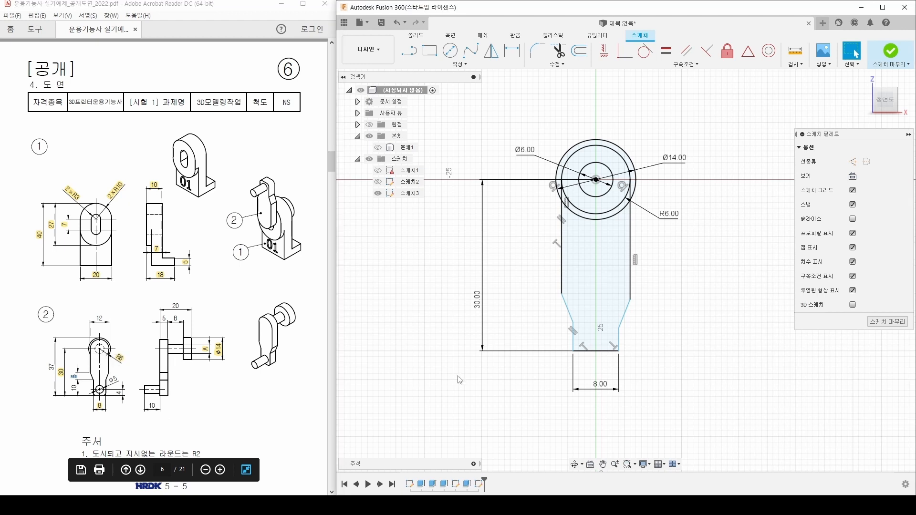
{"action": "key", "text": "d"}
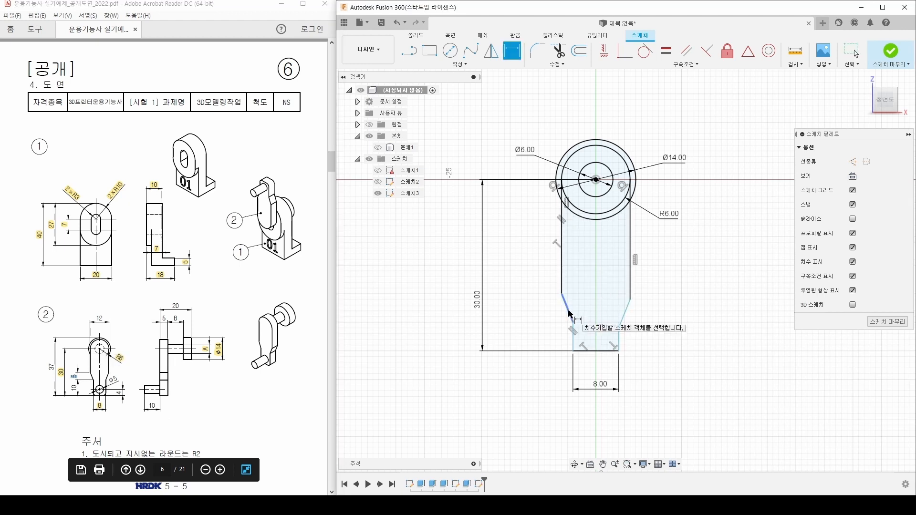
{"action": "left_click", "coordinate": [568, 313]}
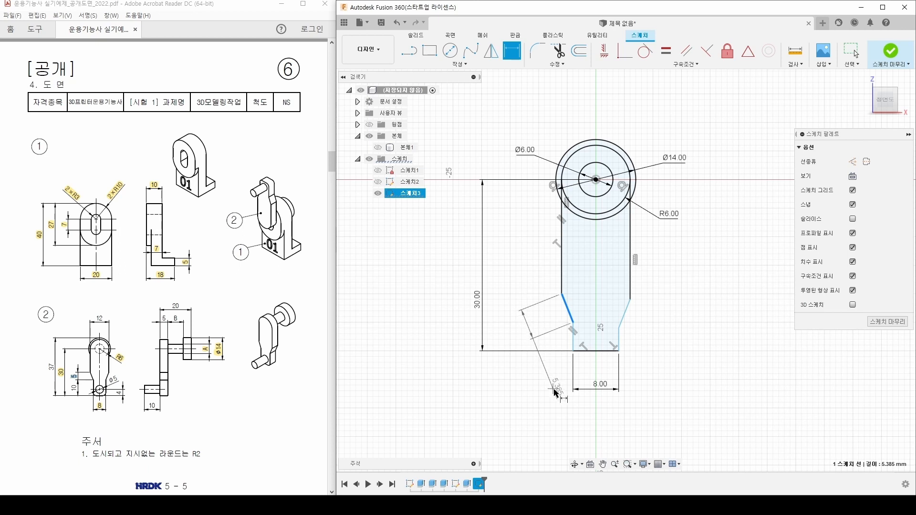
{"action": "left_click", "coordinate": [517, 316]}
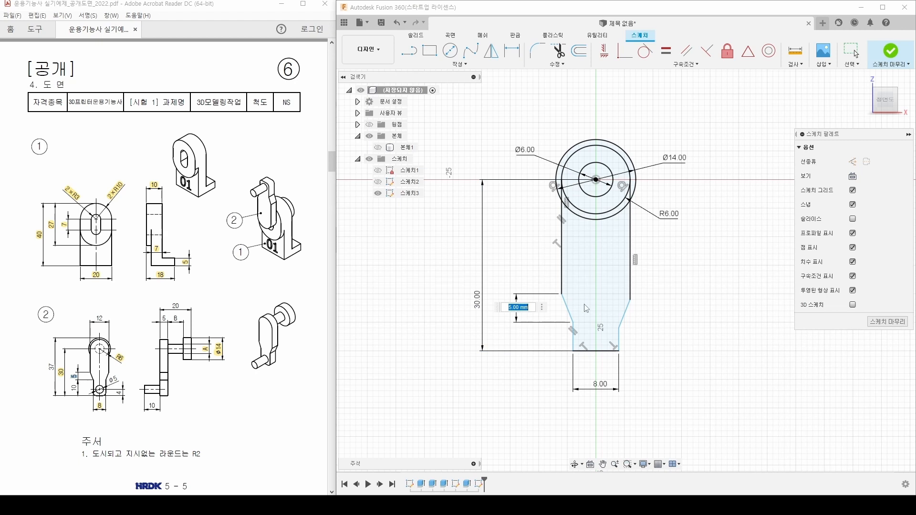
{"action": "type", "text": "5"}
{"action": "key", "text": "Return"}
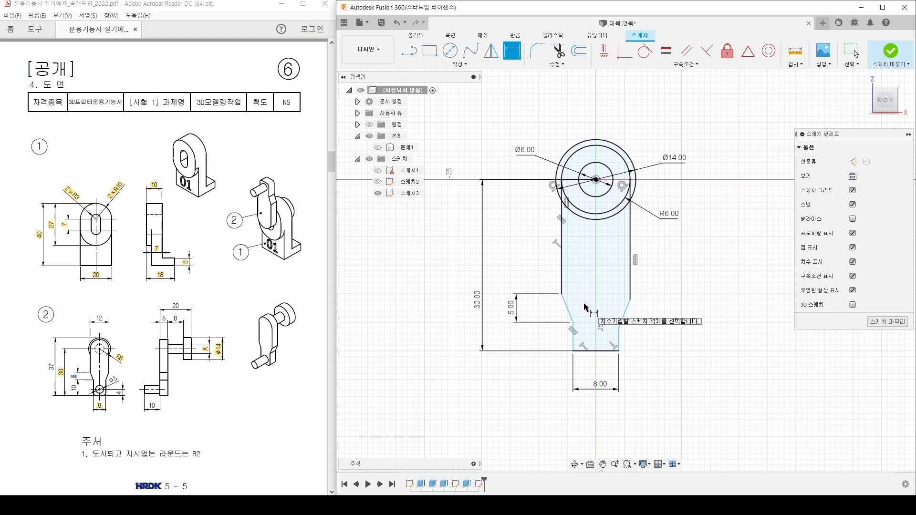
Step: Set the length of the narrow end's left side to 10 mm and highlight that dimension in the PDF drawing
{"action": "left_click", "coordinate": [574, 338]}
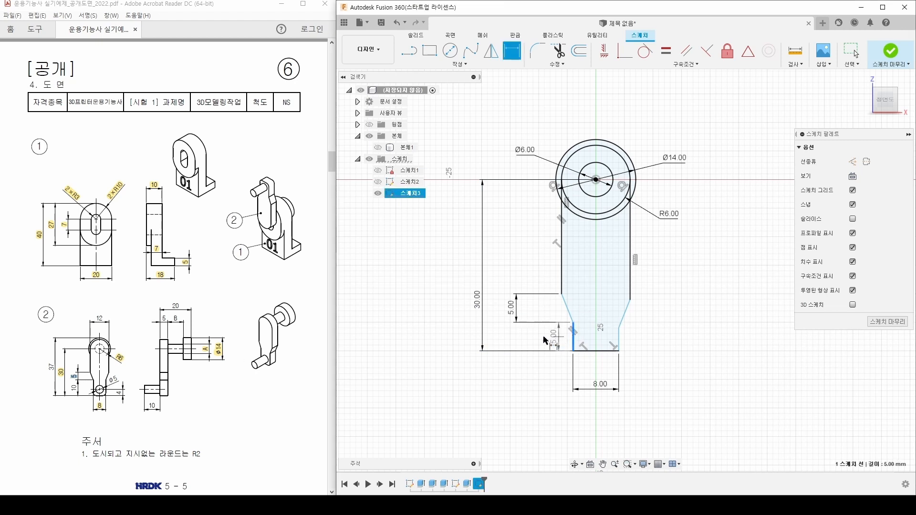
{"action": "left_click", "coordinate": [518, 334]}
{"action": "type", "text": "10"}
{"action": "key", "text": "Return"}
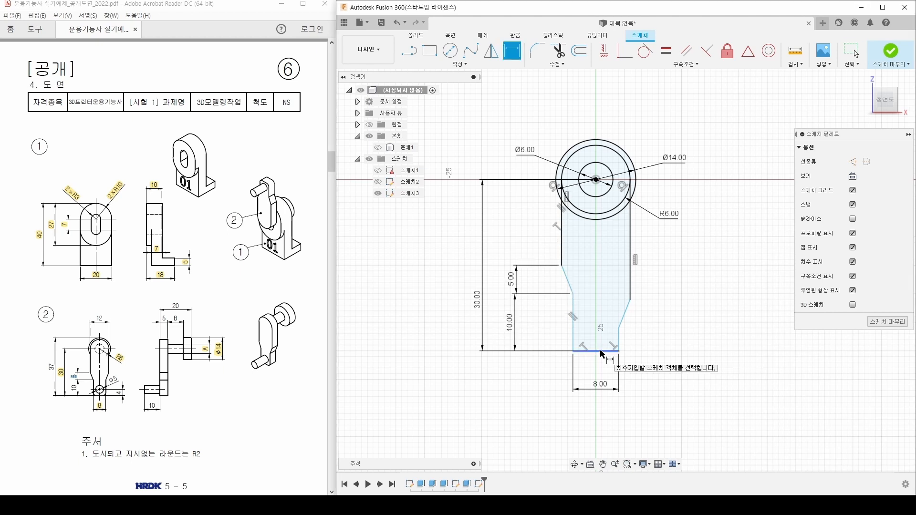
{"action": "left_click", "coordinate": [85, 378]}
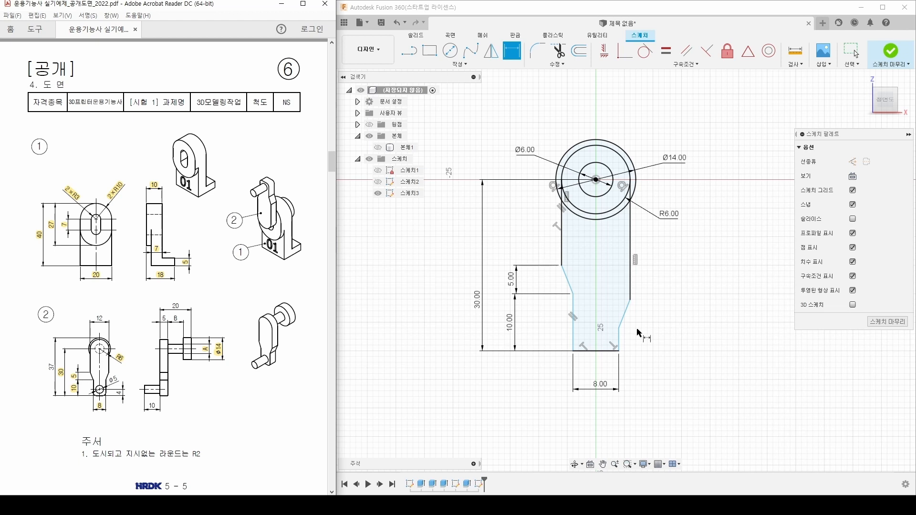
Step: Apply Equal constraints between the two slanted taper edges and between the two straight sides of the narrow end
{"action": "left_click", "coordinate": [666, 53]}
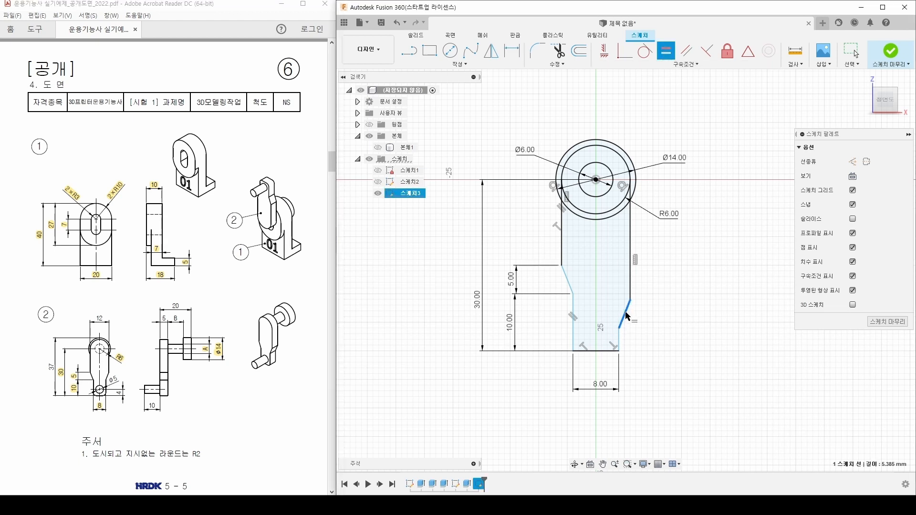
{"action": "left_click", "coordinate": [578, 290]}
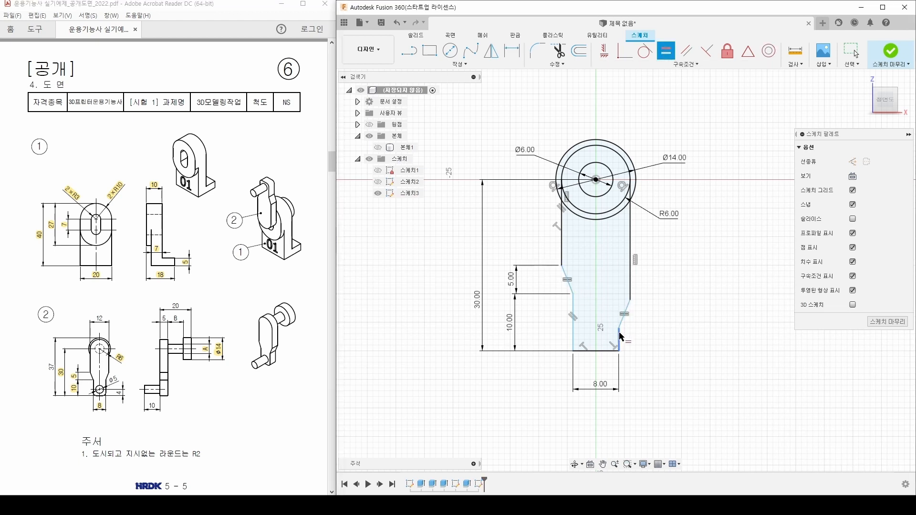
{"action": "left_click", "coordinate": [575, 331]}
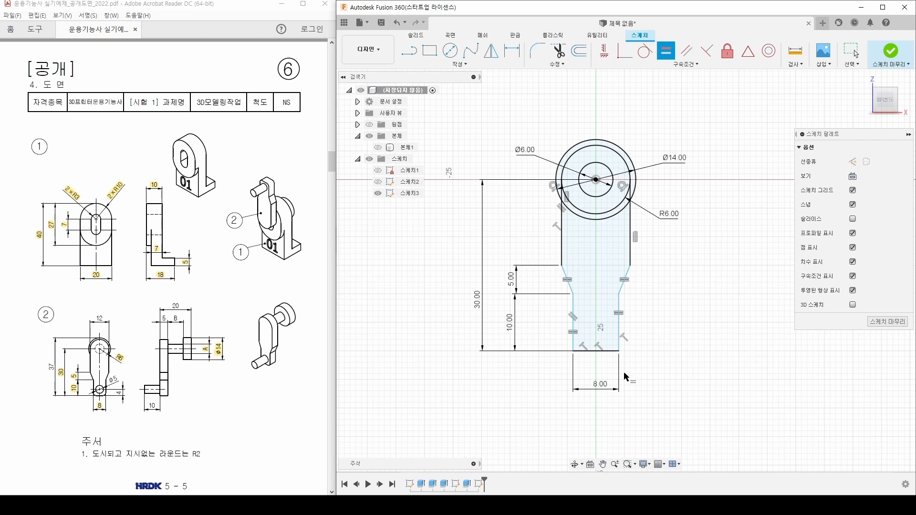
{"action": "key", "text": "Escape"}
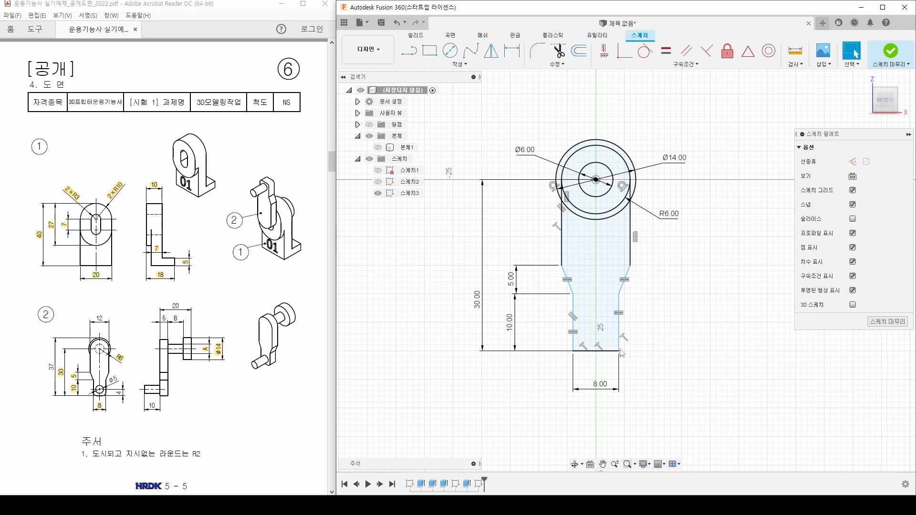
{"action": "mouse_move", "coordinate": [598, 357]}
{"action": "left_mouse_down"}
{"action": "mouse_move", "coordinate": [586, 353]}
{"action": "mouse_move", "coordinate": [604, 352]}
{"action": "mouse_move", "coordinate": [597, 181]}
{"action": "left_mouse_up"}
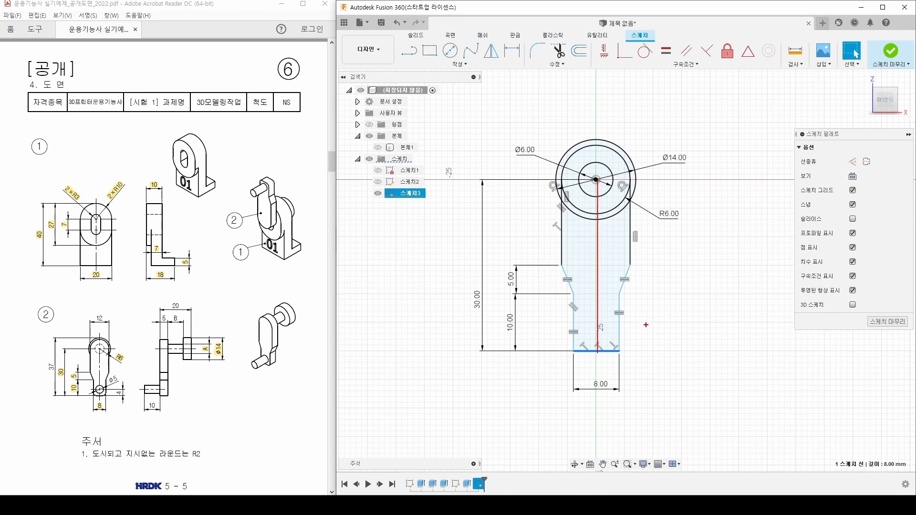
{"action": "key", "text": "Escape"}
{"action": "left_click", "coordinate": [647, 335]}
Step: Try to centre the narrow end with a 4 mm dimension from the circles' centre to its left side, and undo that dimension
{"action": "key", "text": "d"}
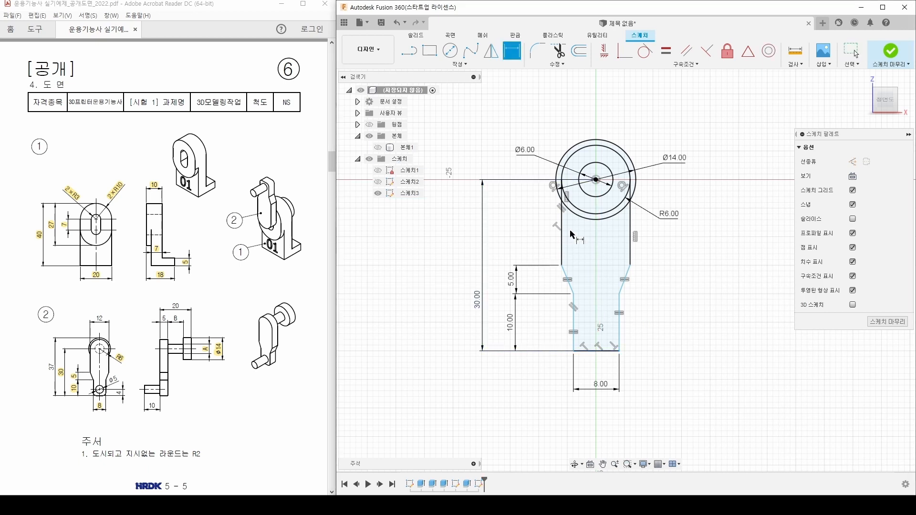
{"action": "left_click", "coordinate": [598, 181]}
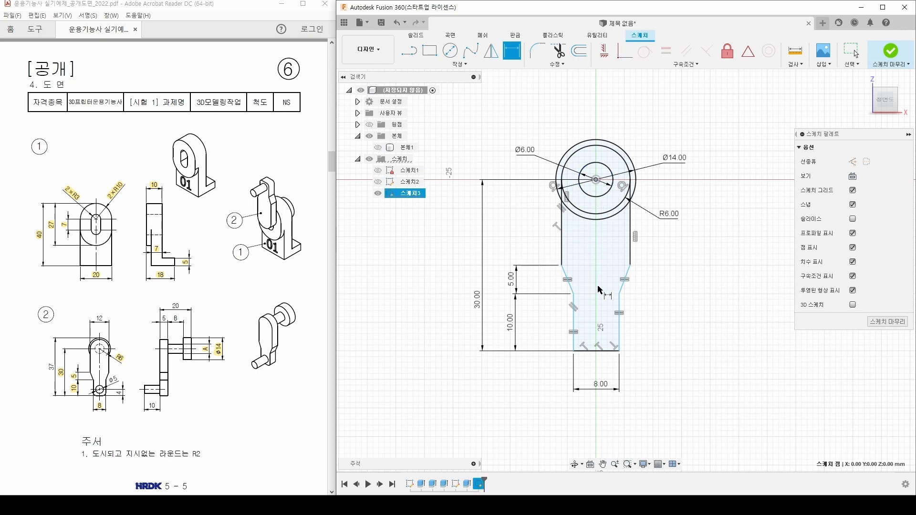
{"action": "left_click", "coordinate": [574, 326]}
{"action": "left_click", "coordinate": [586, 376]}
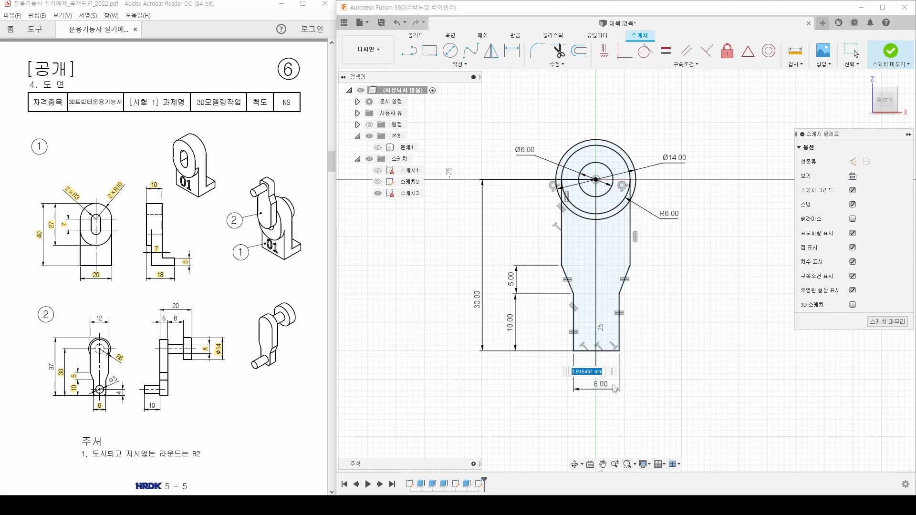
{"action": "type", "text": "4"}
{"action": "key", "text": "Return"}
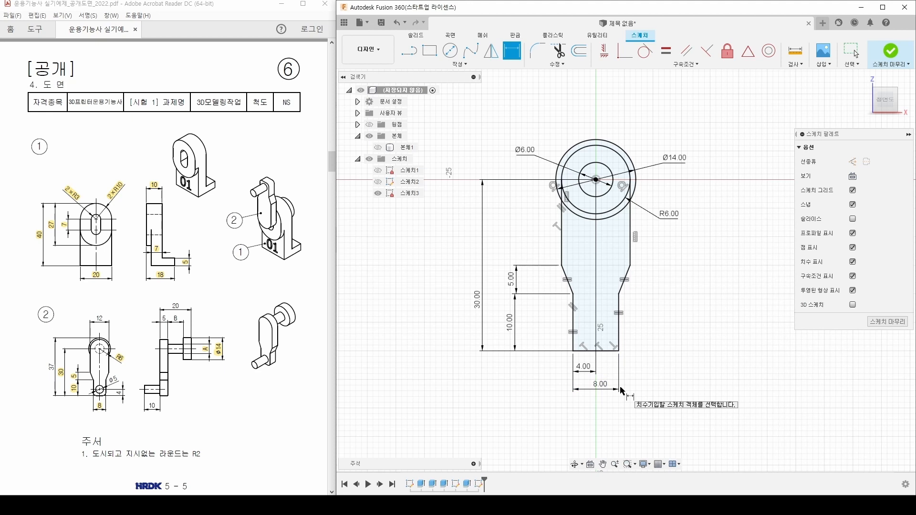
{"action": "key", "text": "Escape"}
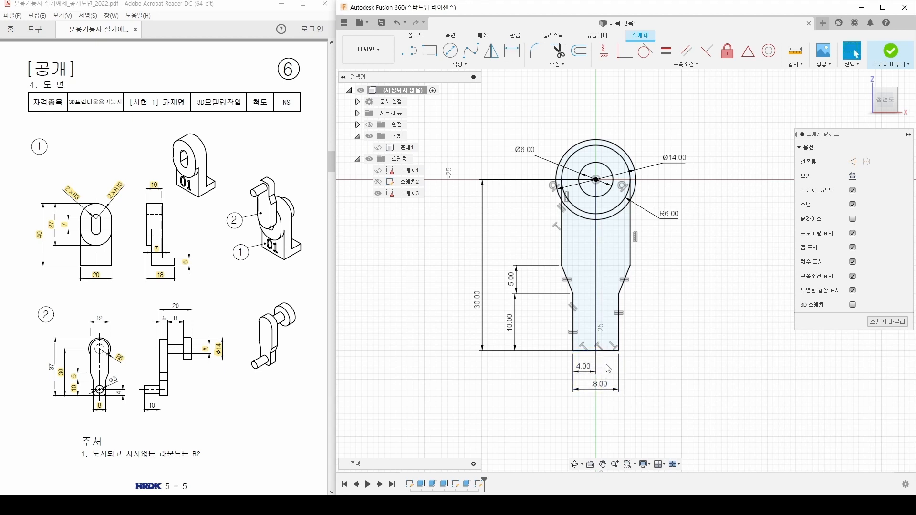
{"action": "key", "text": "ctrl+z"}
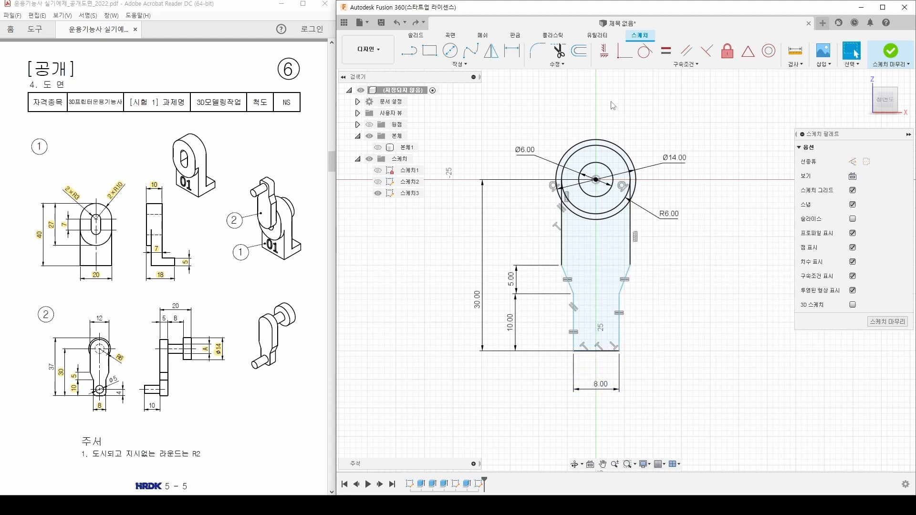
Step: Apply a Horizontal/Vertical constraint between the concentric circles' centre and the midpoint of the arm's bottom edge
{"action": "left_click", "coordinate": [604, 50]}
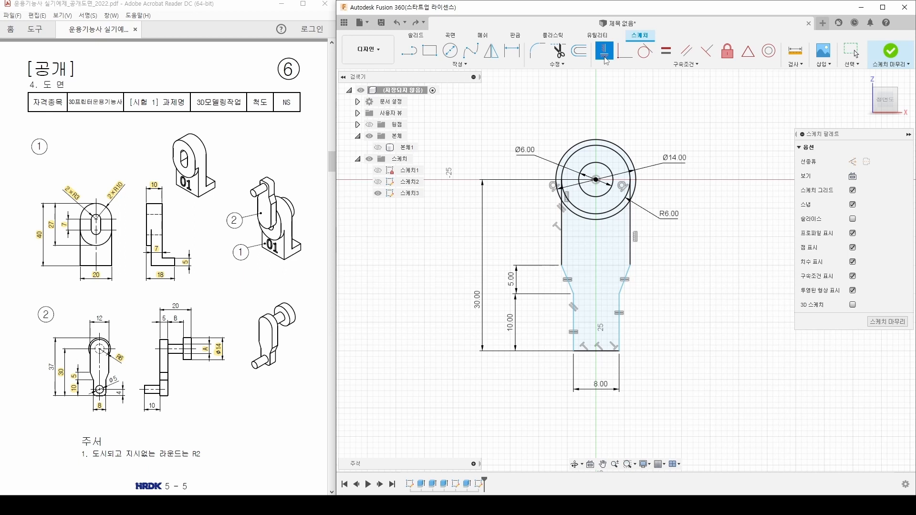
{"action": "left_click", "coordinate": [599, 180]}
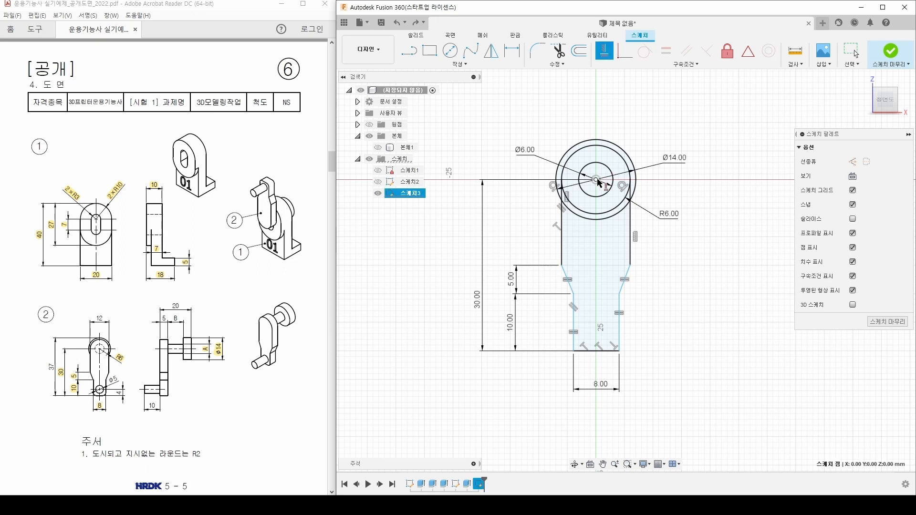
{"action": "left_click", "coordinate": [597, 354]}
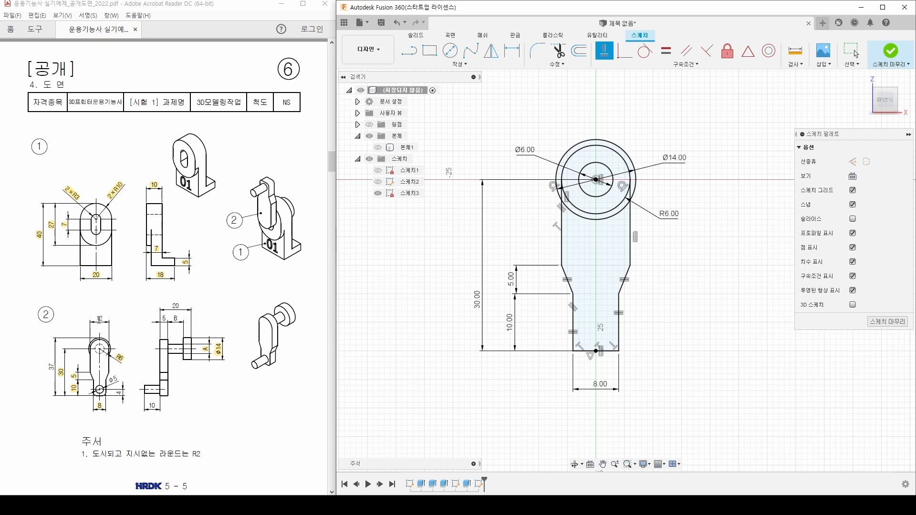
Step: Highlight part 2's 12 mm width and 37 mm height dimensions in the PDF drawing
{"action": "left_click", "coordinate": [96, 318]}
{"action": "left_click", "coordinate": [116, 308]}
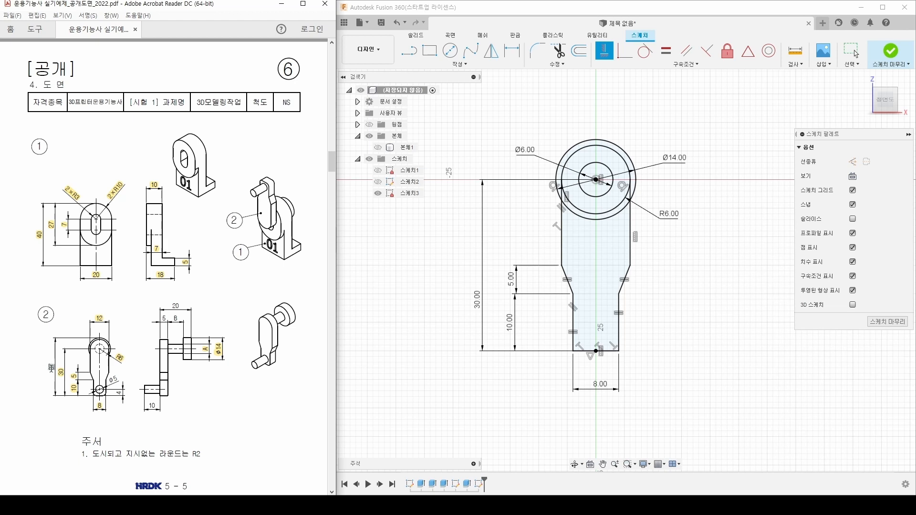
{"action": "left_click", "coordinate": [62, 353]}
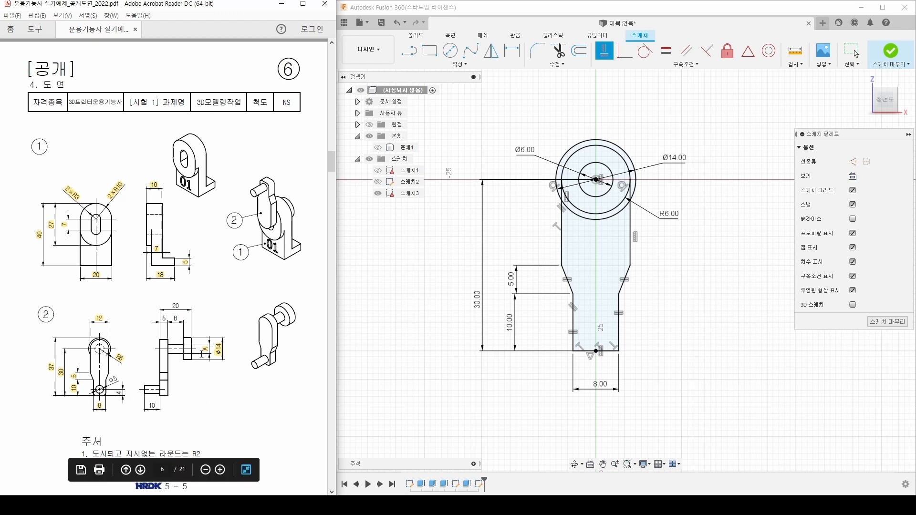
Step: Draw a circle inside the arm's narrow end and set its diameter to 5 mm
{"action": "left_click", "coordinate": [450, 50]}
{"action": "left_click", "coordinate": [598, 324]}
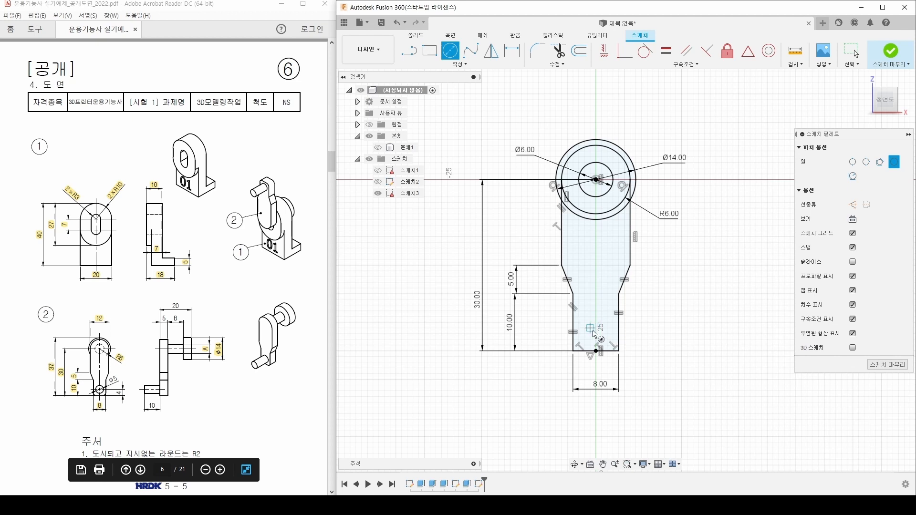
{"action": "key", "text": "Return"}
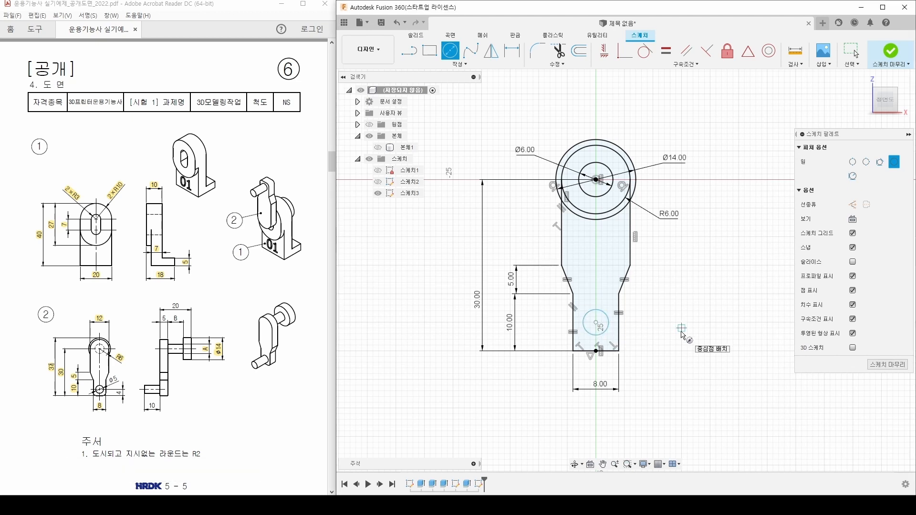
{"action": "key", "text": "d"}
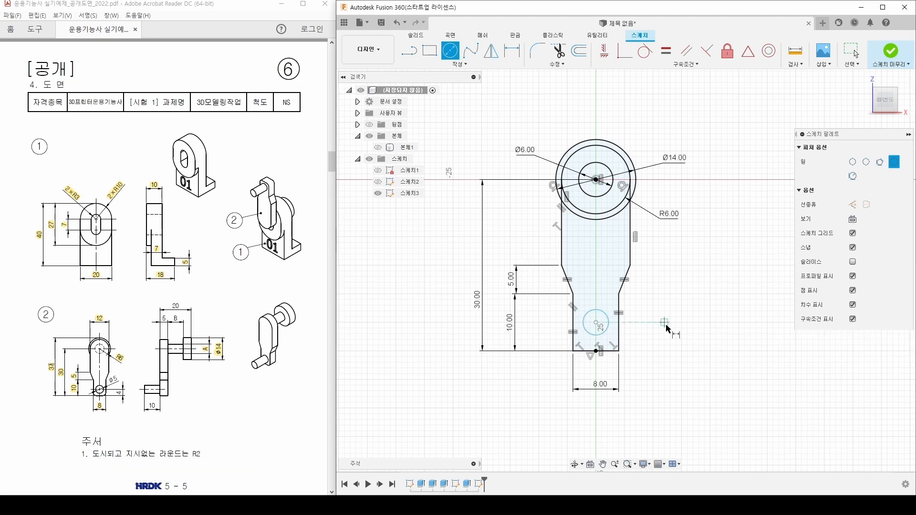
{"action": "left_click", "coordinate": [605, 320]}
{"action": "left_click", "coordinate": [639, 303]}
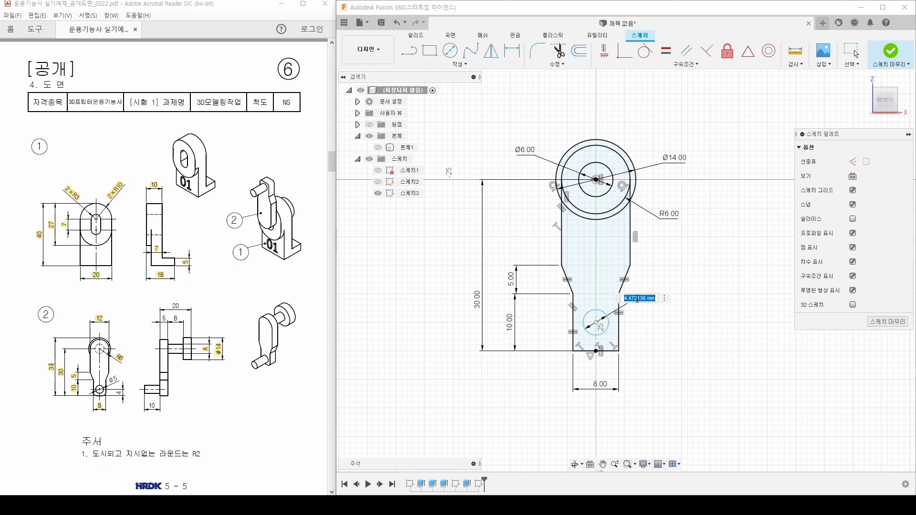
{"action": "type", "text": "5"}
{"action": "key", "text": "Return"}
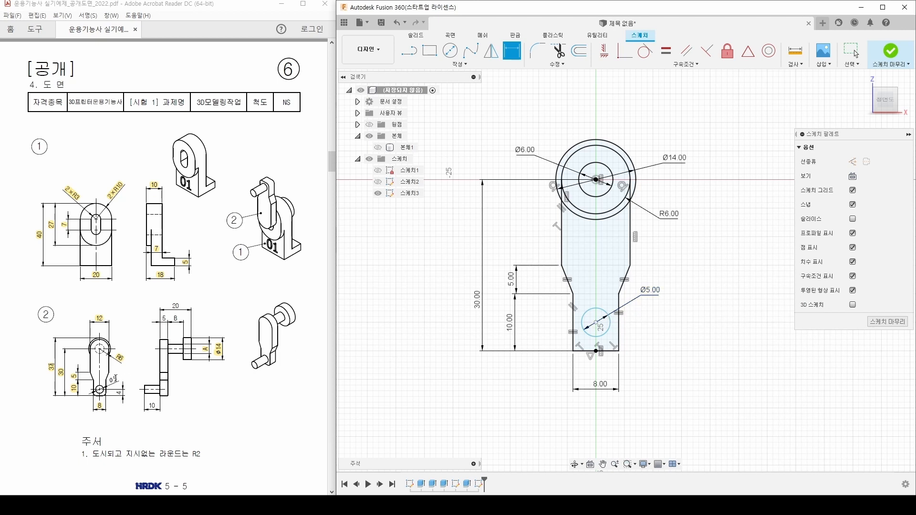
Step: Highlight the Ø5 and 4 mm dimensions in the PDF drawing and place the small circle's centre 4 mm above the bottom edge
{"action": "left_click", "coordinate": [110, 381]}
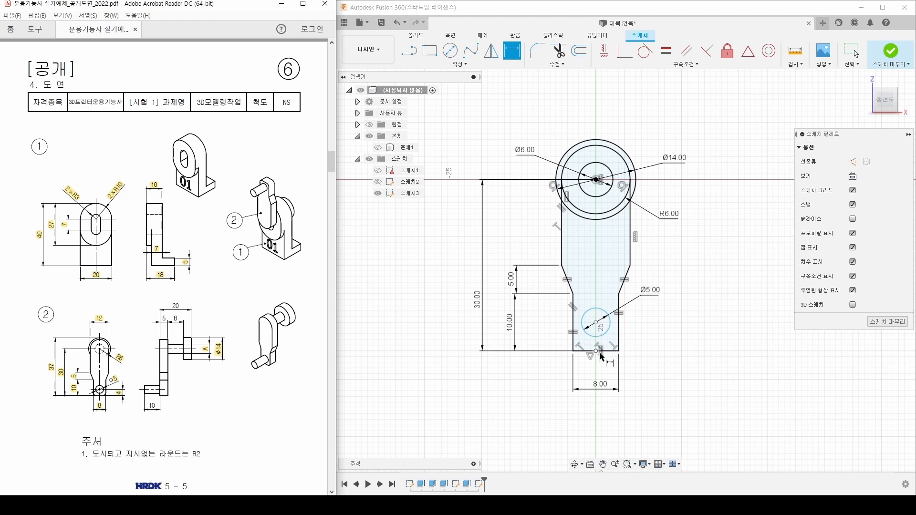
{"action": "left_click", "coordinate": [606, 355]}
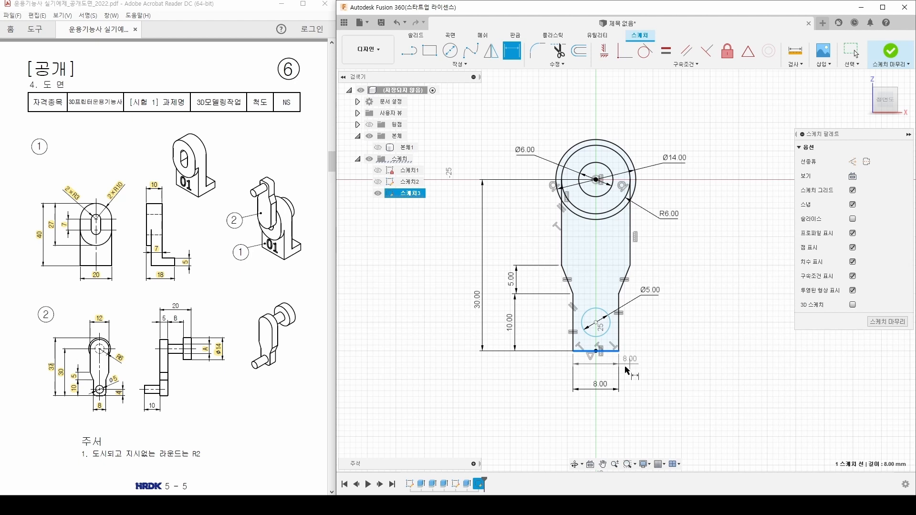
{"action": "left_click", "coordinate": [599, 327]}
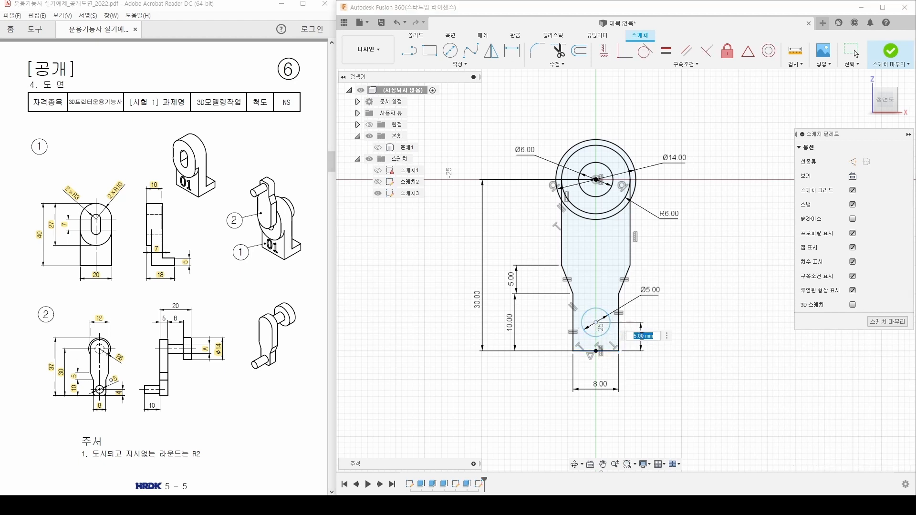
{"action": "left_click", "coordinate": [642, 339]}
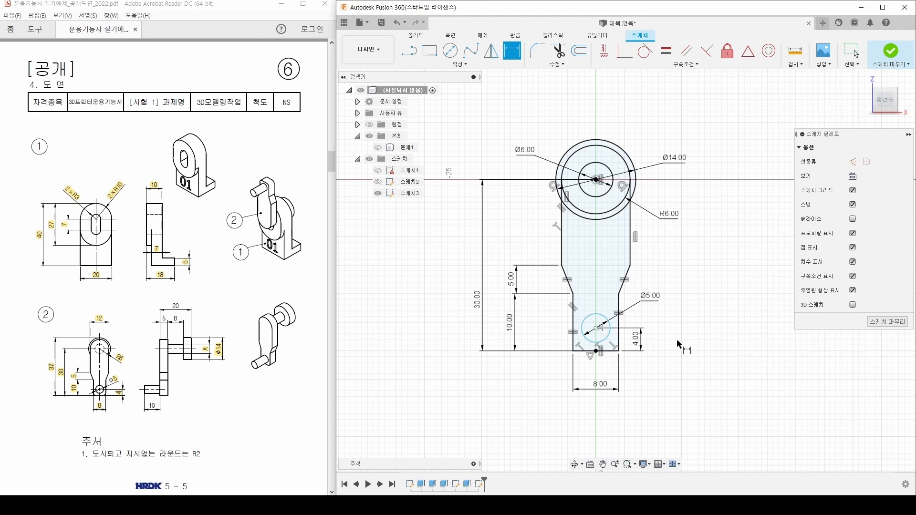
{"action": "middle_click_drag", "start_coordinate": [679, 345], "coordinate": [673, 351]}
{"action": "key", "text": "Escape"}
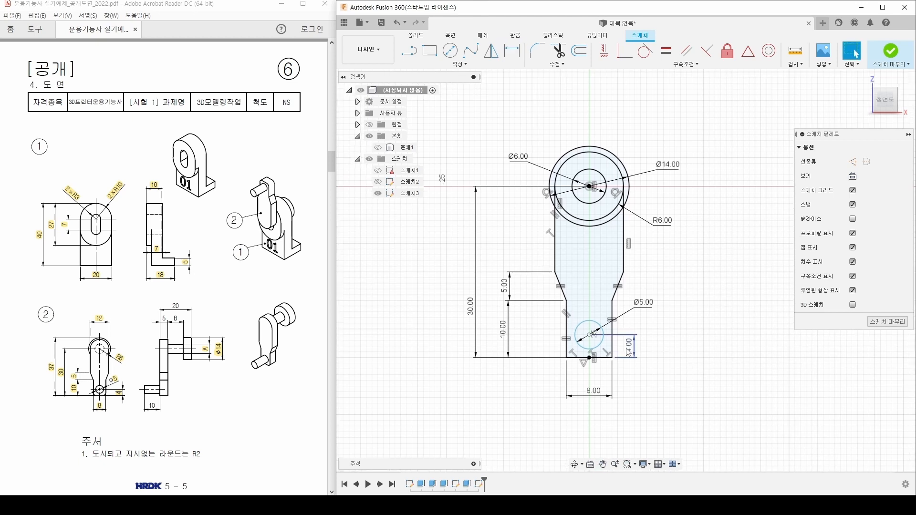
Step: Apply a Horizontal/Vertical constraint between the concentric circles' centre and the centre of the 5 mm circle
{"action": "left_click", "coordinate": [590, 335]}
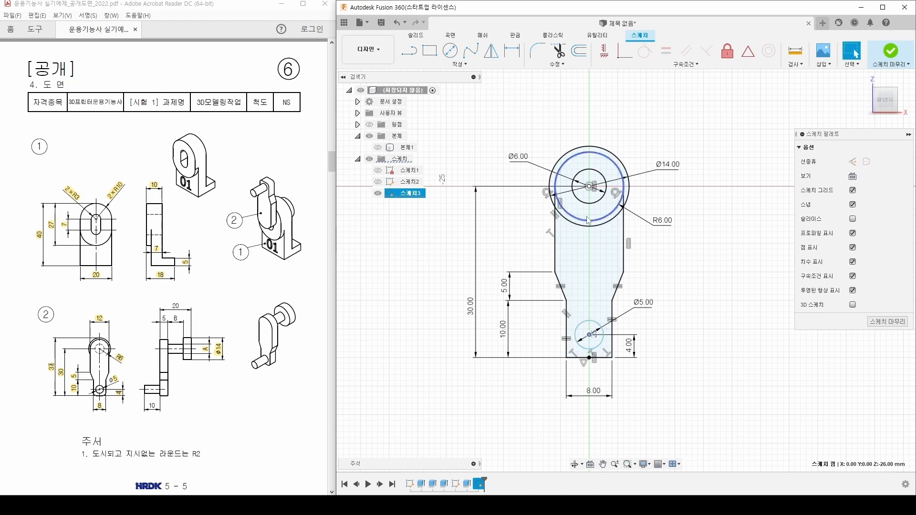
{"action": "left_click", "coordinate": [590, 186]}
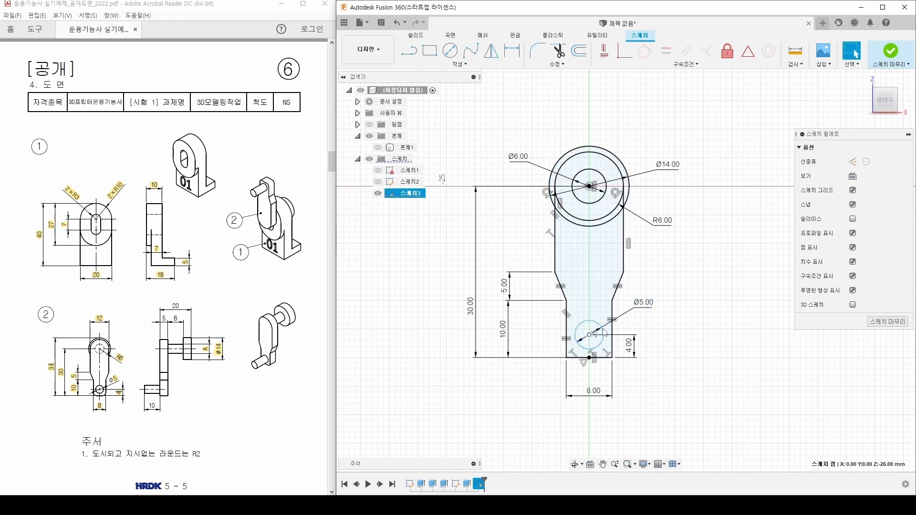
{"action": "left_click", "coordinate": [707, 303]}
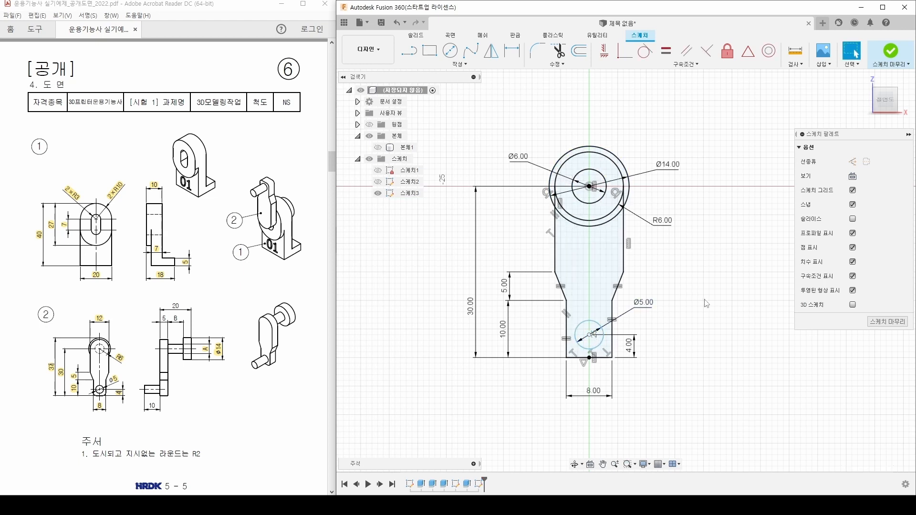
{"action": "left_click", "coordinate": [604, 51]}
{"action": "left_click", "coordinate": [589, 187]}
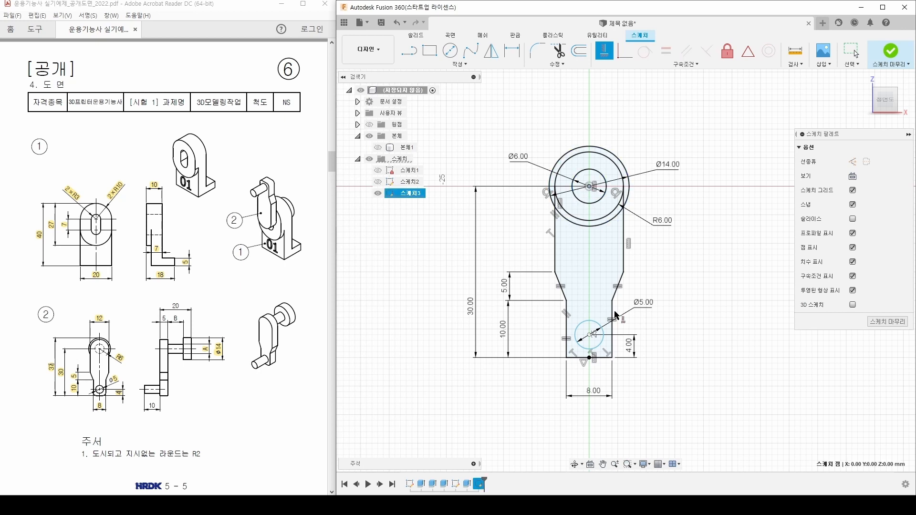
{"action": "left_click", "coordinate": [591, 336]}
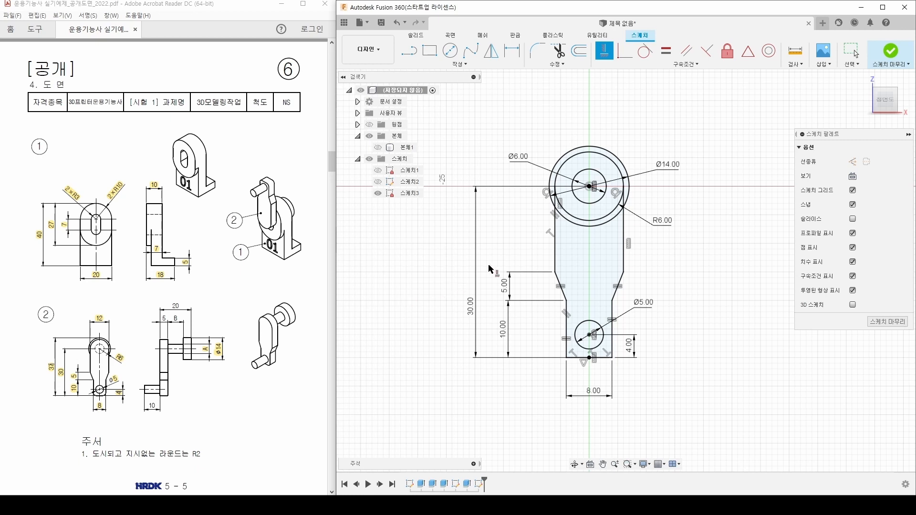
Step: Trim the lower arc of the R6 circle inside the arm outline and finish the sketch
{"action": "middle_click_drag", "start_coordinate": [494, 265], "coordinate": [489, 280]}
{"action": "left_click", "coordinate": [558, 50]}
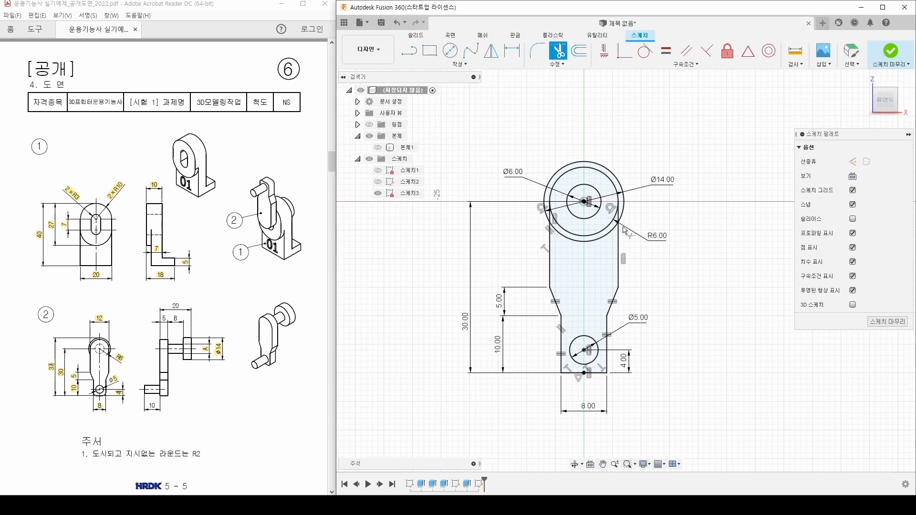
{"action": "left_click", "coordinate": [590, 237]}
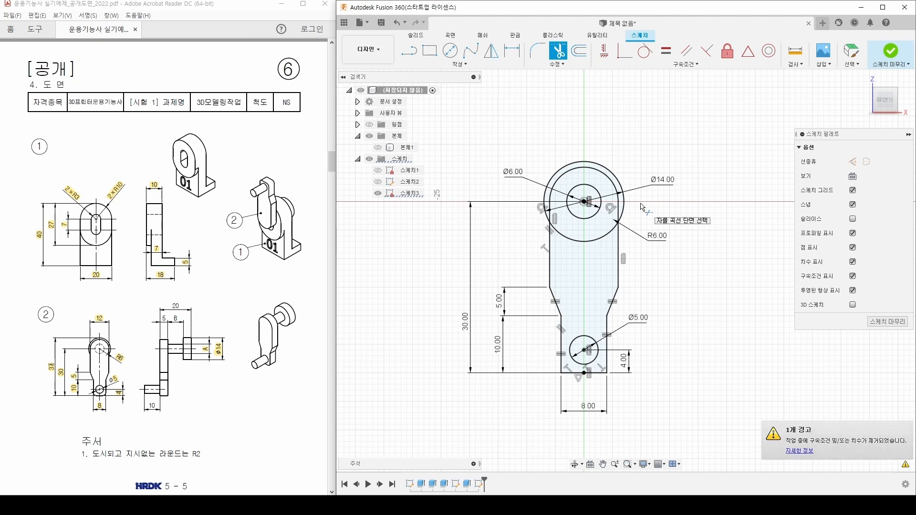
{"action": "left_click", "coordinate": [891, 54]}
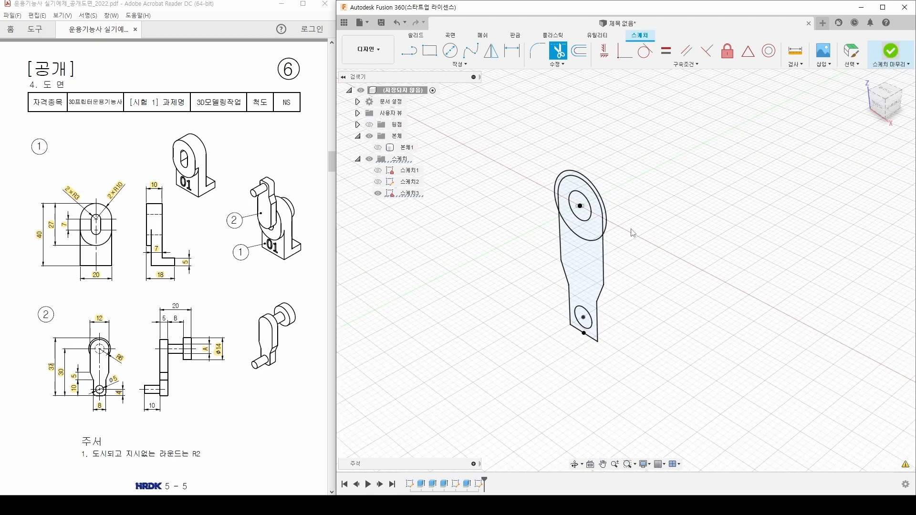
Step: Show part 1's hidden body together with part 2's finished sketch
{"action": "middle_click_drag", "start_coordinate": [604, 274], "coordinate": [612, 263]}
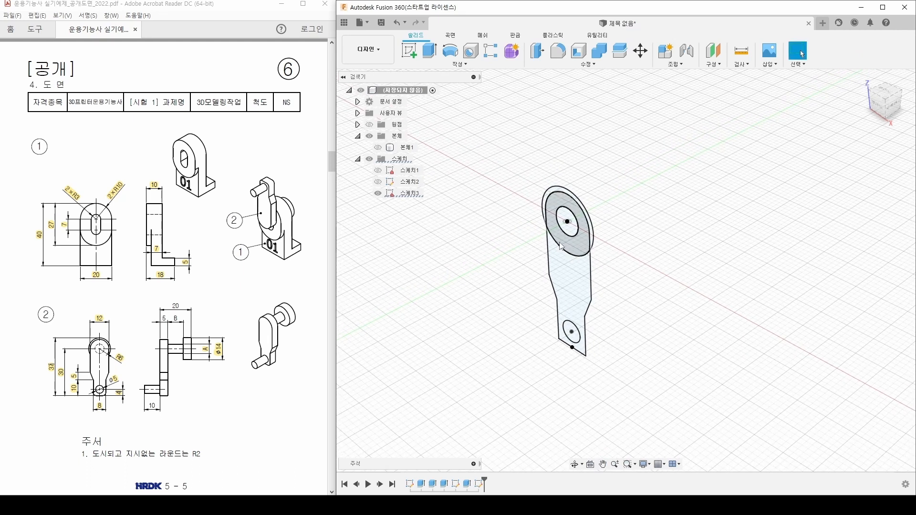
{"action": "left_click", "coordinate": [378, 150]}
{"action": "left_click", "coordinate": [378, 148]}
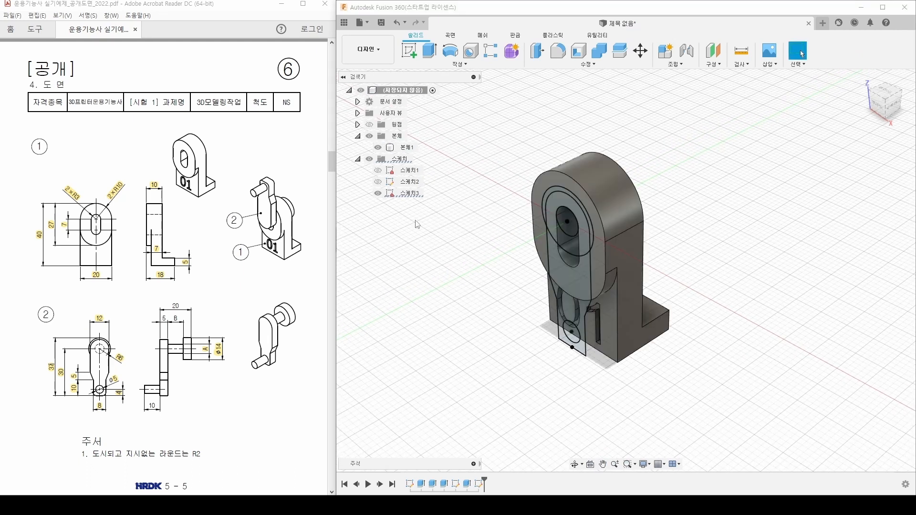
Step: Examine part 1's raised front face around the slot in relation to part 2's sketch profile
{"action": "left_click", "coordinate": [567, 185]}
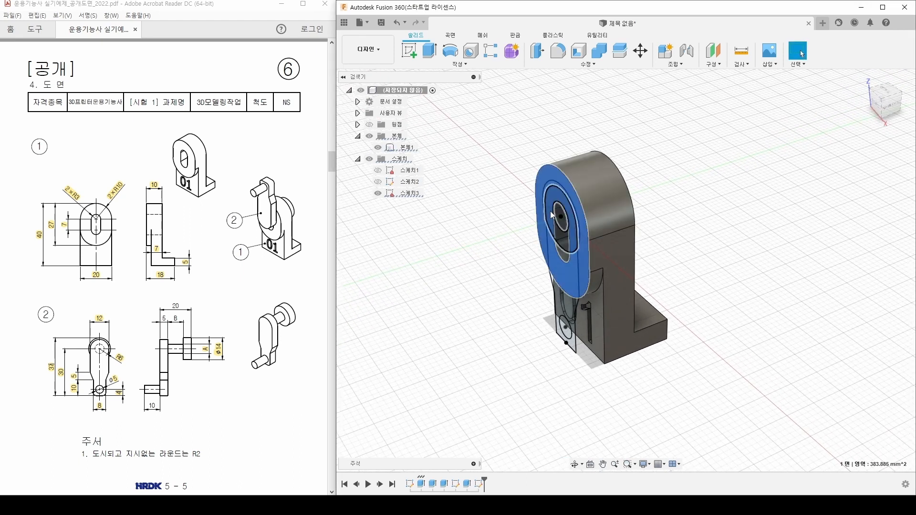
{"action": "left_click", "coordinate": [502, 253]}
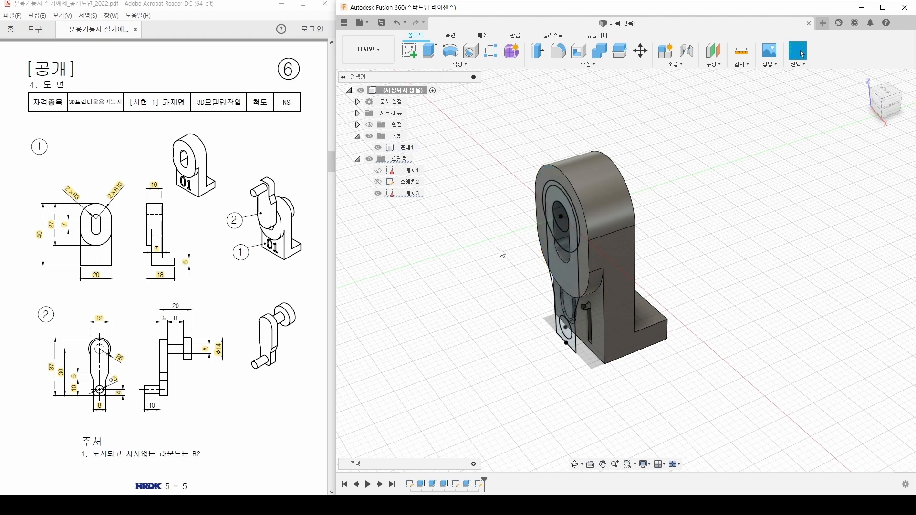
{"action": "left_click", "coordinate": [557, 174]}
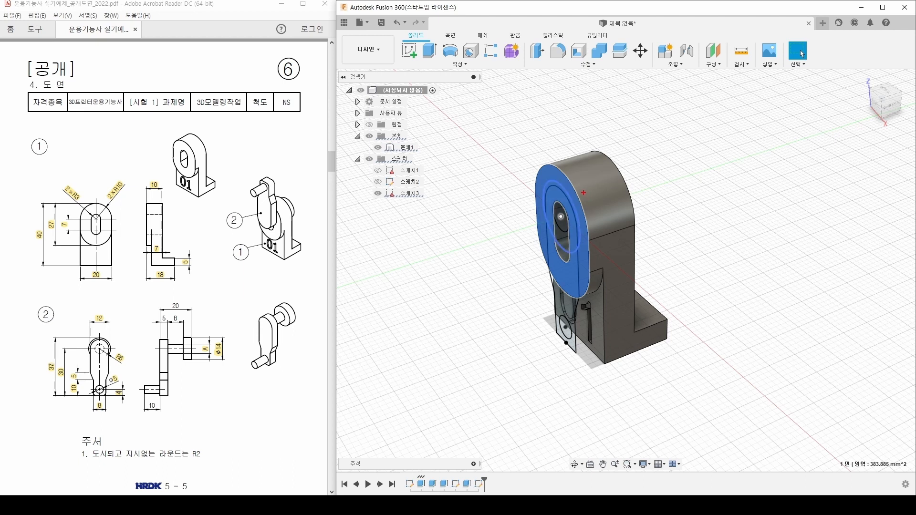
{"action": "left_click_drag", "start_coordinate": [588, 198], "coordinate": [616, 189]}
{"action": "left_click", "coordinate": [484, 269]}
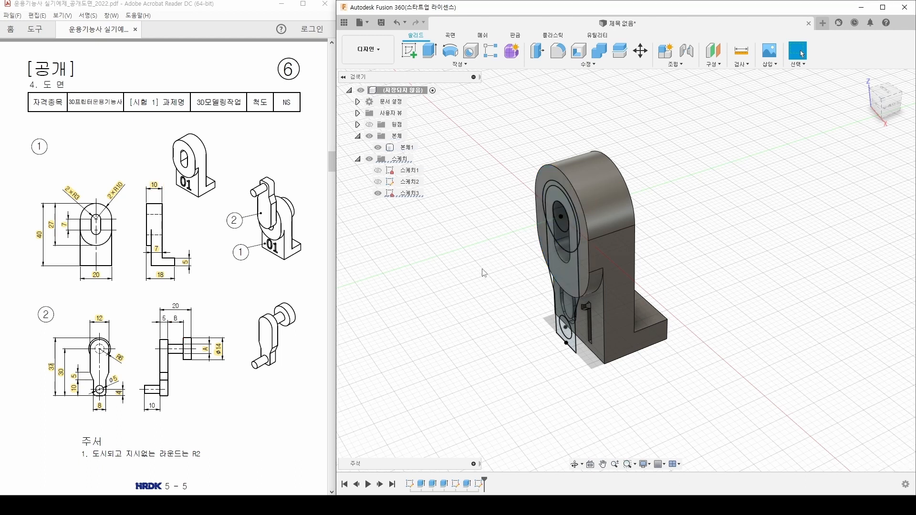
Step: Hide part 1's body and extrude the inner circle at the top of part 2's sketch 10 mm as a new body
{"action": "left_click", "coordinate": [381, 151]}
{"action": "left_click", "coordinate": [379, 148]}
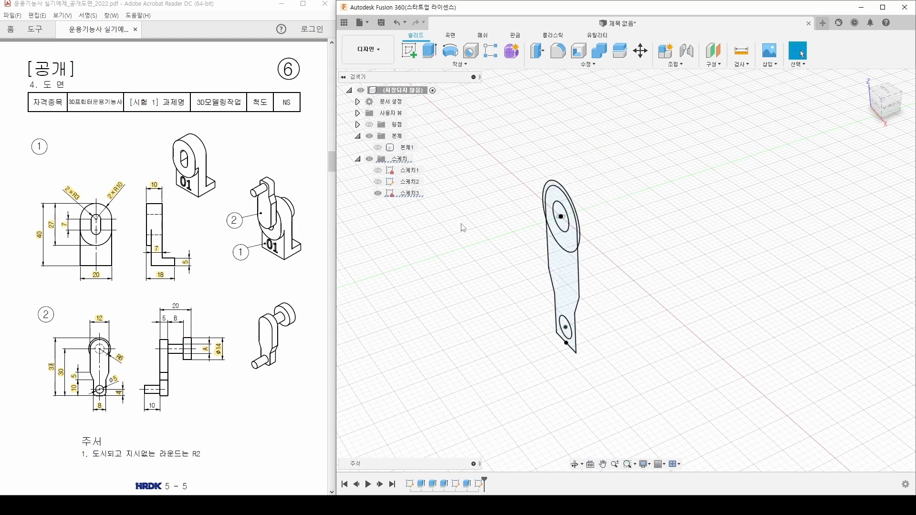
{"action": "left_click", "coordinate": [430, 50]}
{"action": "left_click", "coordinate": [562, 215]}
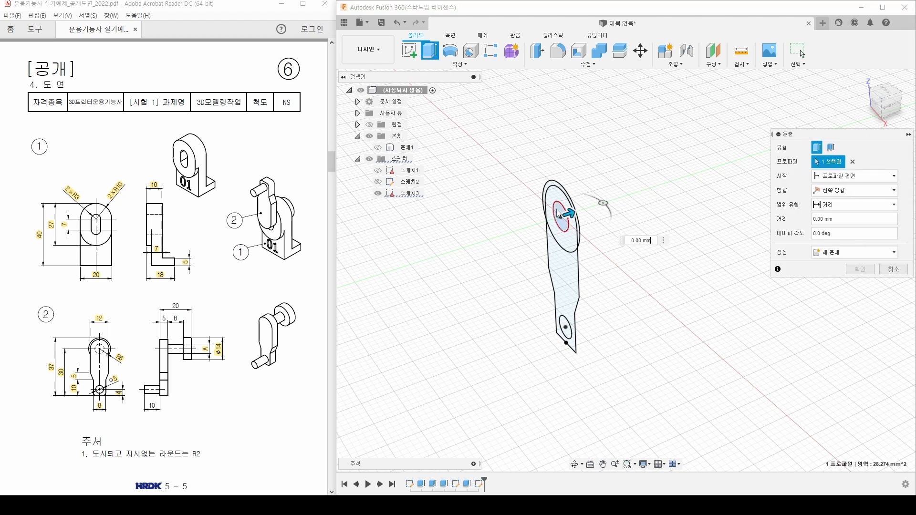
{"action": "type", "text": "10"}
{"action": "key", "text": "Return"}
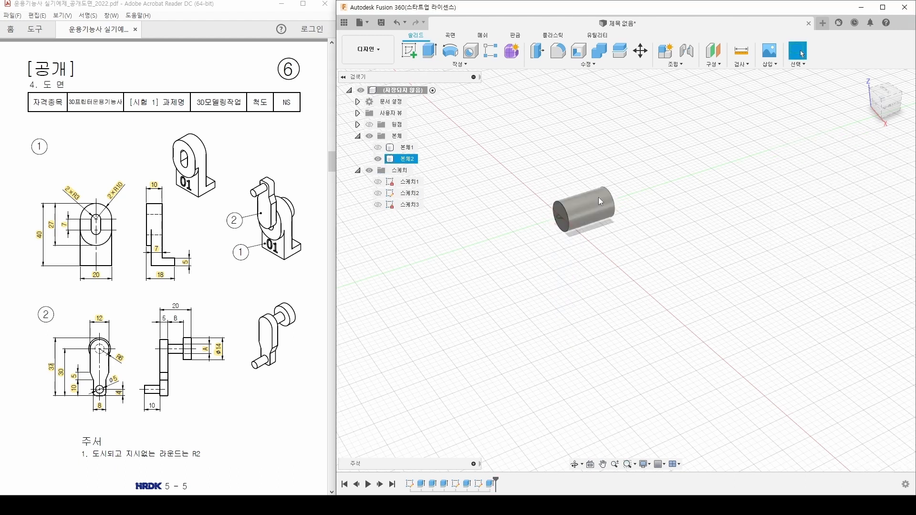
Step: Highlight dimension B in part 2's side view in the PDF drawing and return to the model
{"action": "middle_click_drag", "start_coordinate": [540, 262], "coordinate": [548, 287]}
{"action": "scroll", "coordinate": [547, 287], "scroll_direction": "up", "scroll_amount": 1}
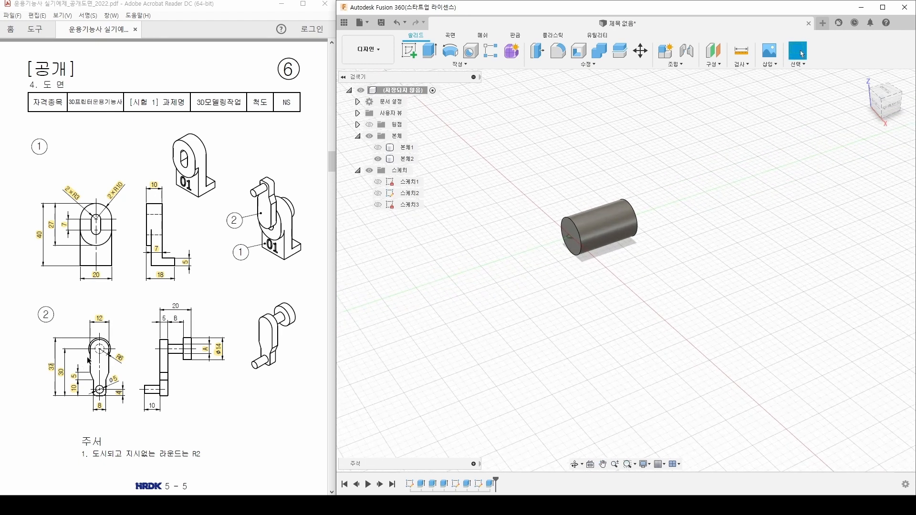
{"action": "left_click", "coordinate": [170, 318]}
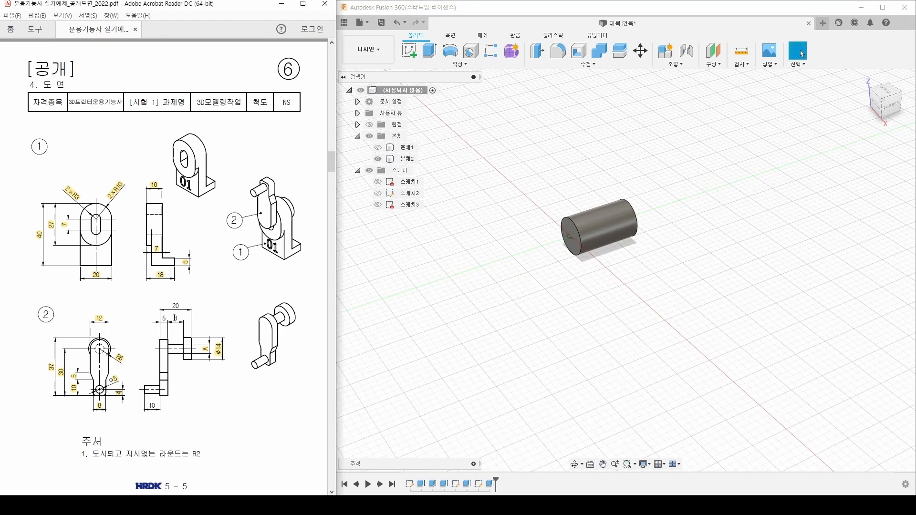
{"action": "left_click", "coordinate": [619, 316]}
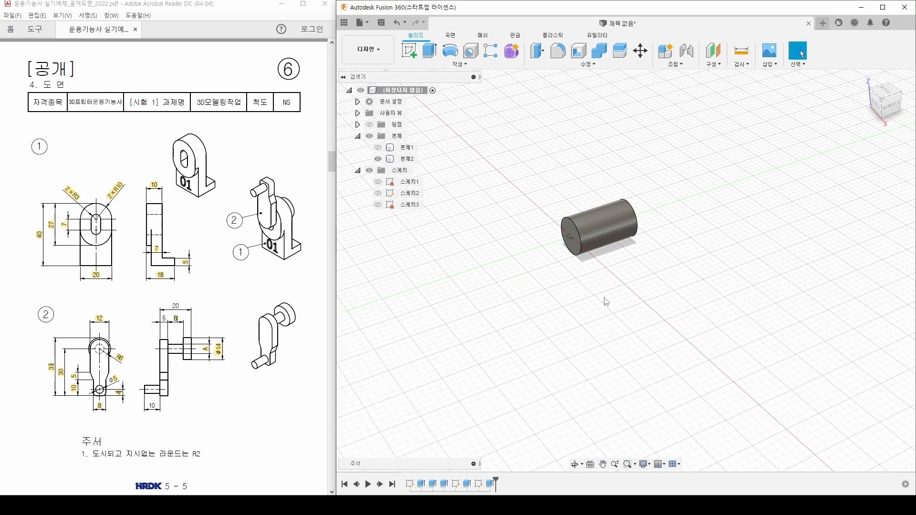
Step: Show part 2's sketch and extrude the whole arm outline -5 mm away from the shaft, joining it to the shaft body
{"action": "middle_click_drag", "start_coordinate": [609, 306], "coordinate": [592, 330]}
{"action": "left_click", "coordinate": [378, 205]}
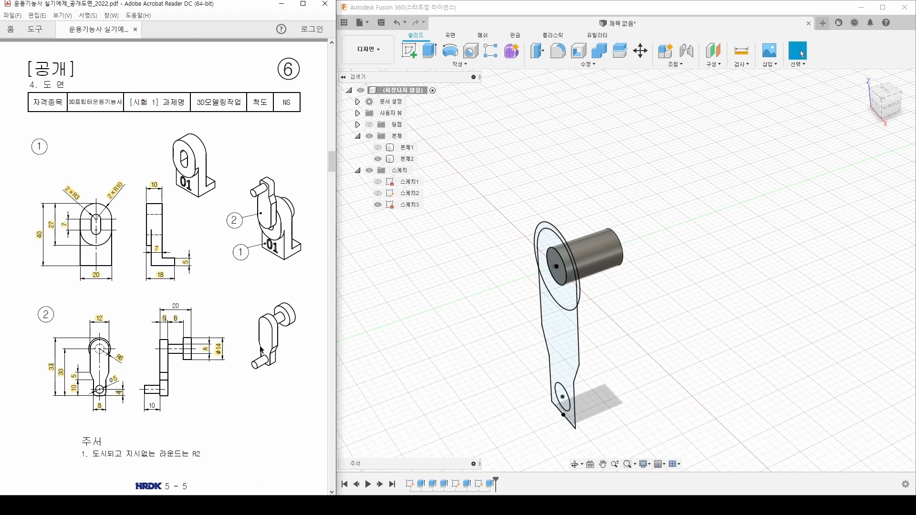
{"action": "key", "text": "e"}
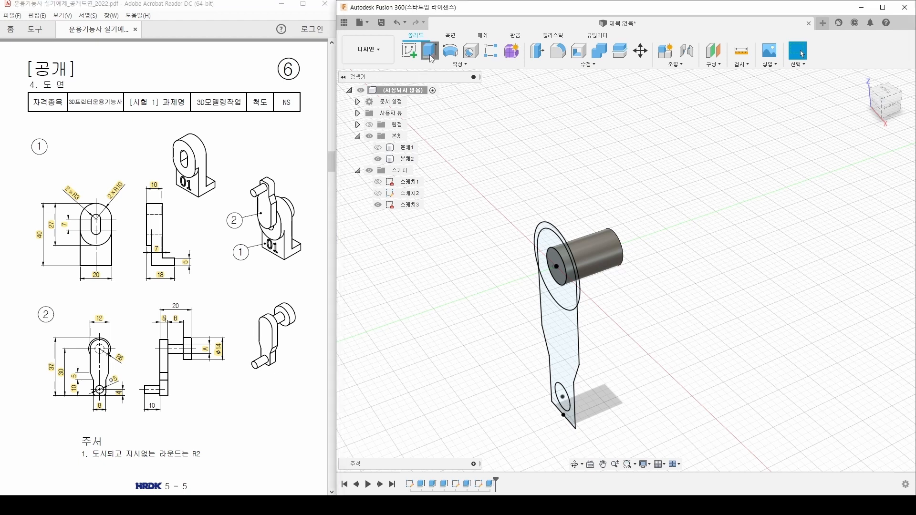
{"action": "left_click", "coordinate": [555, 250]}
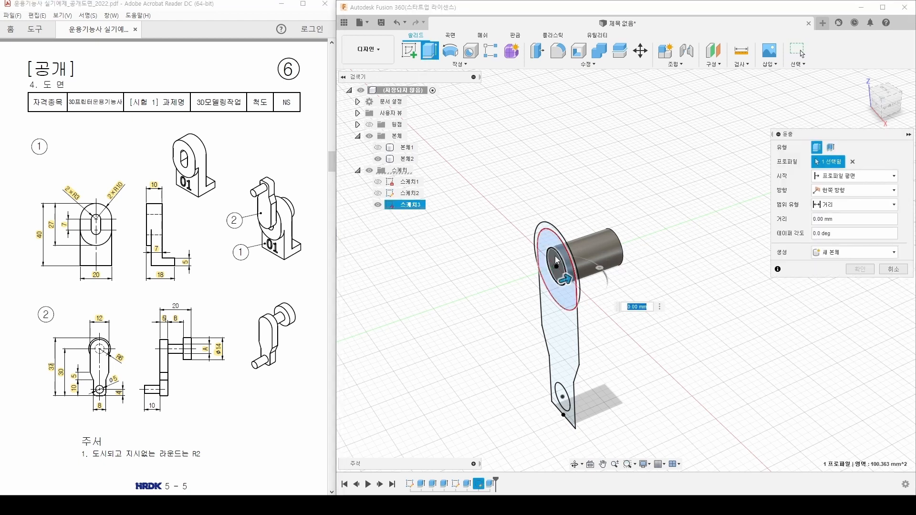
{"action": "left_click", "coordinate": [552, 327]}
{"action": "left_click", "coordinate": [560, 392]}
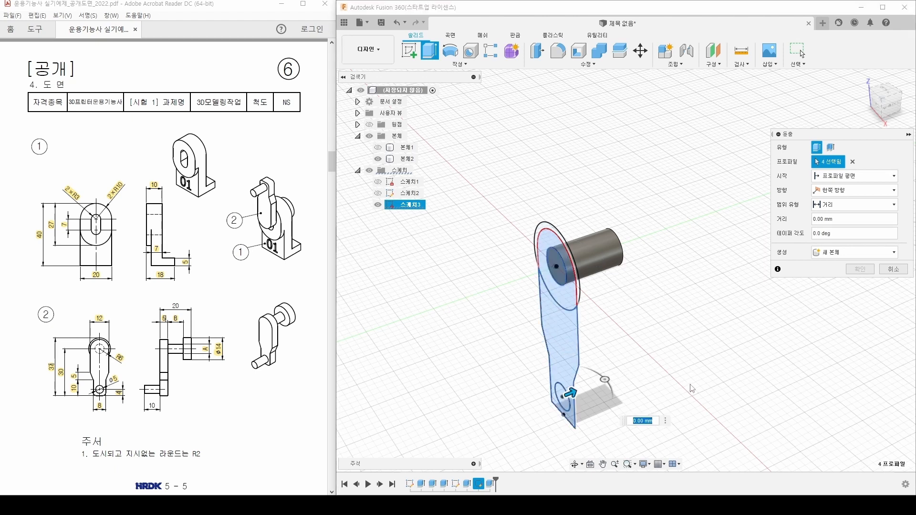
{"action": "mouse_move", "coordinate": [662, 373]}
{"action": "middle_mouse_down", "text": "shift"}
{"action": "mouse_move", "coordinate": [677, 356]}
{"action": "mouse_move", "coordinate": [694, 353]}
{"action": "mouse_move", "coordinate": [700, 362]}
{"action": "mouse_move", "coordinate": [650, 376]}
{"action": "middle_mouse_up", "text": "shift"}
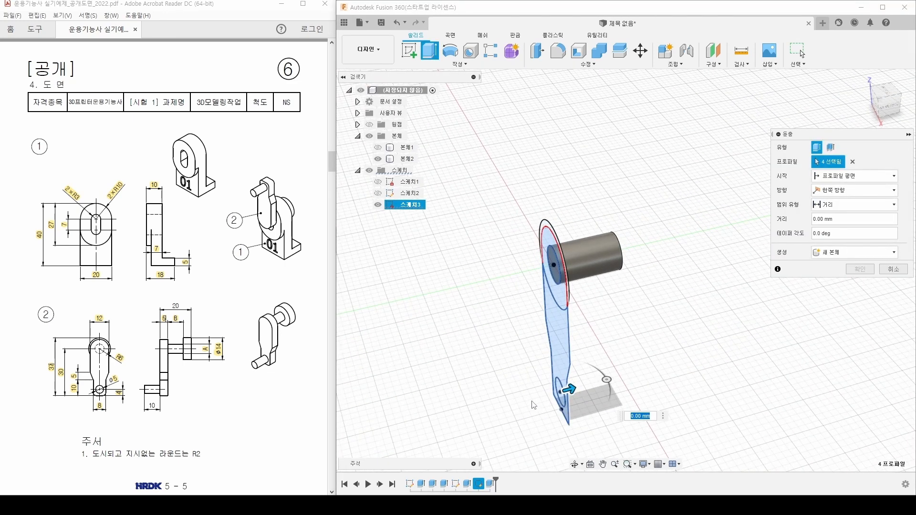
{"action": "left_click", "coordinate": [813, 220]}
{"action": "type", "text": "-5"}
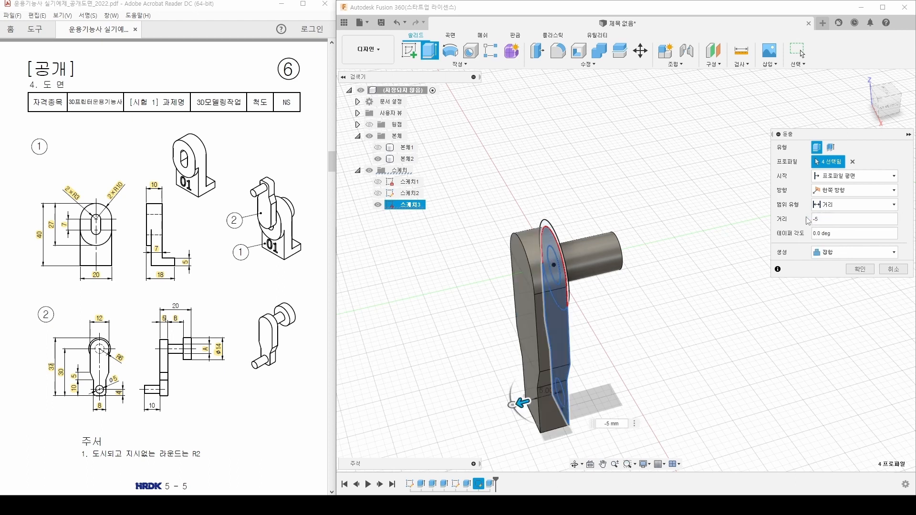
{"action": "key", "text": "Return"}
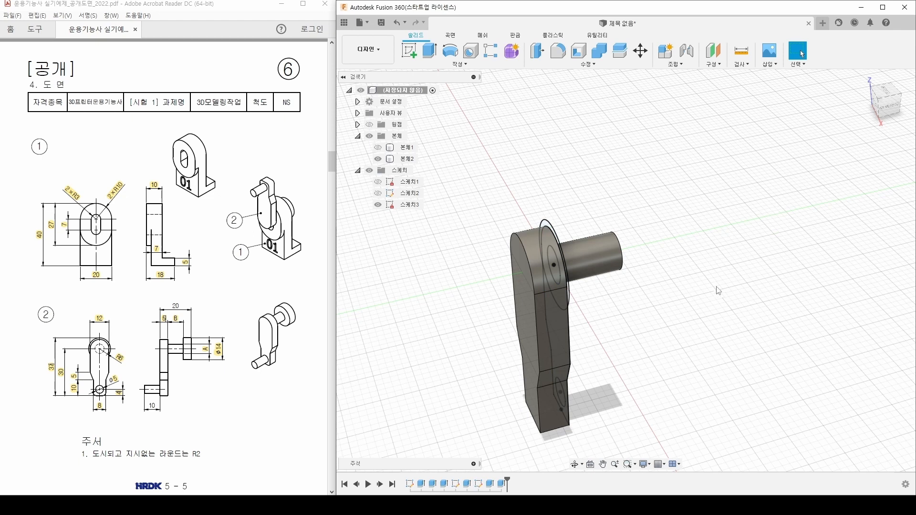
Step: Highlight the 10 mm length dimension of part 2's lower pin in the PDF drawing
{"action": "middle_click_drag", "start_coordinate": [602, 368], "coordinate": [630, 335]}
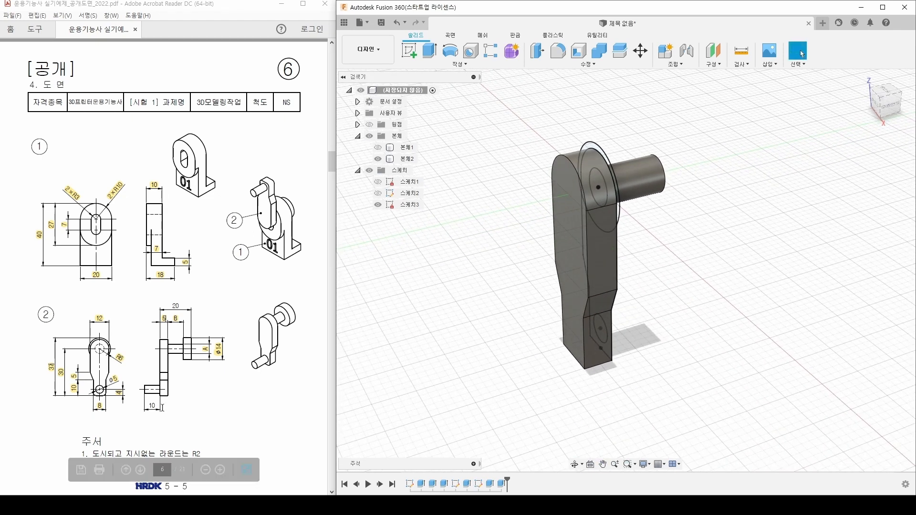
{"action": "left_click", "coordinate": [570, 328]}
{"action": "left_click", "coordinate": [150, 406]}
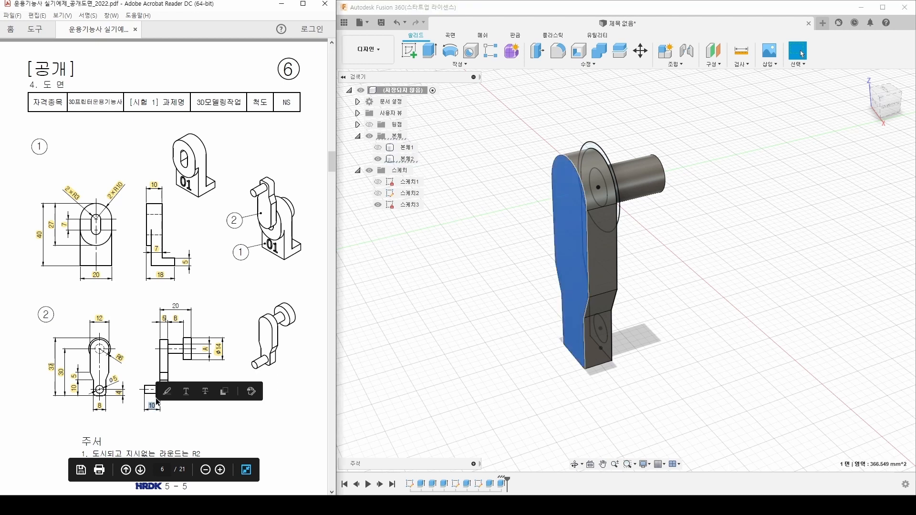
{"action": "left_click", "coordinate": [482, 386]}
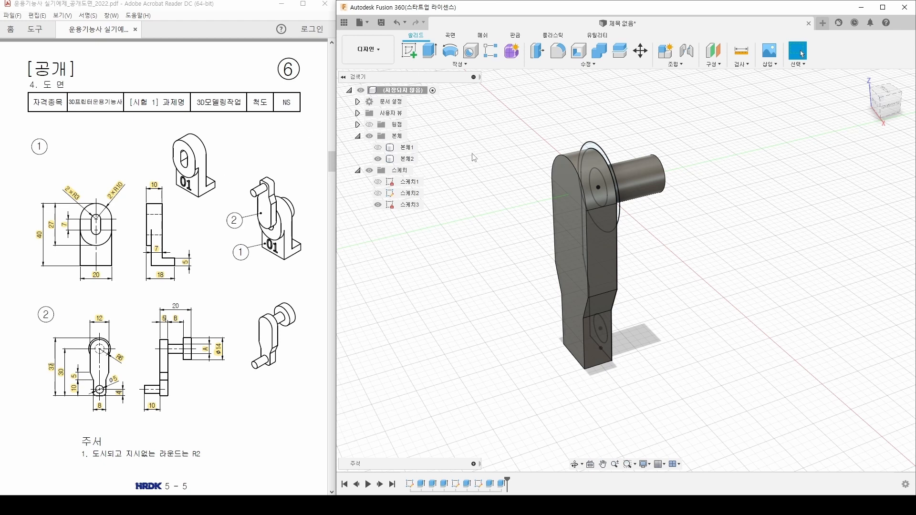
Step: Extrude the 5 mm circle 10 mm outward starting from the arm's outer face to form the handle pin, joined to part 2
{"action": "left_click", "coordinate": [430, 51]}
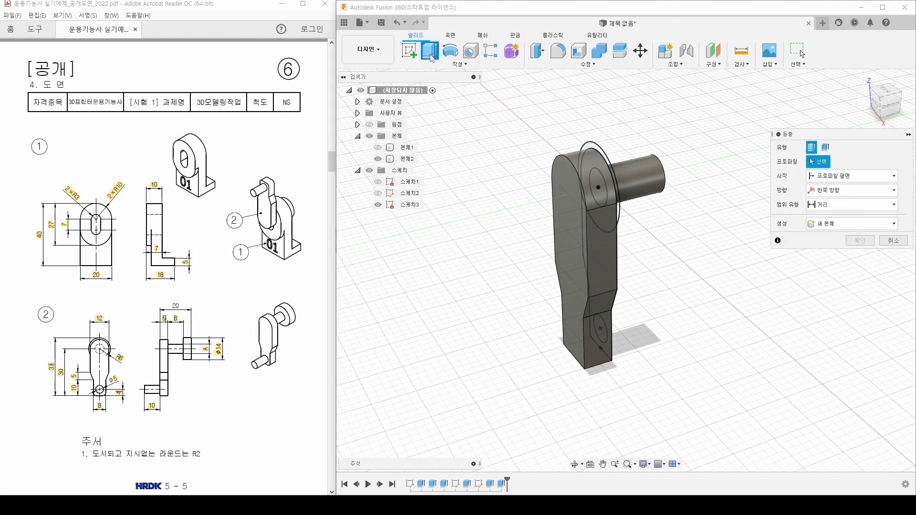
{"action": "middle_click_drag", "start_coordinate": [700, 315], "coordinate": [650, 306], "text": "shift"}
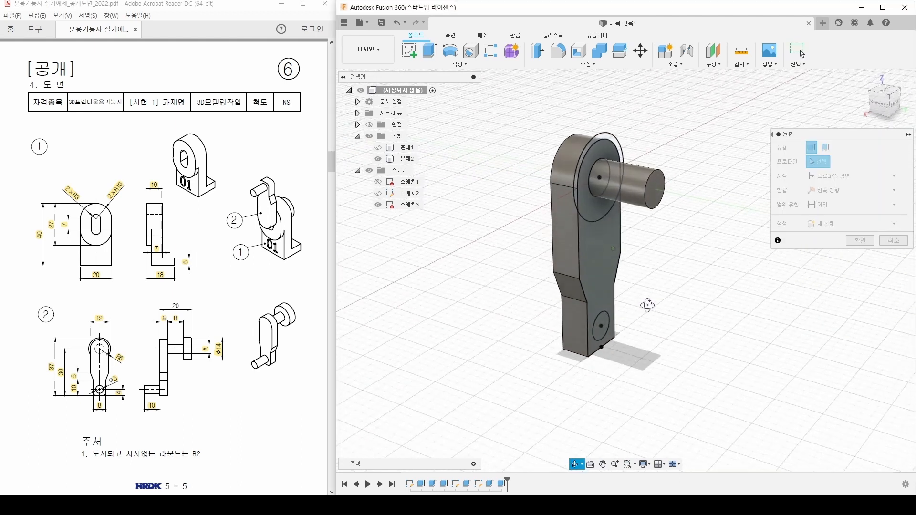
{"action": "left_click", "coordinate": [607, 327]}
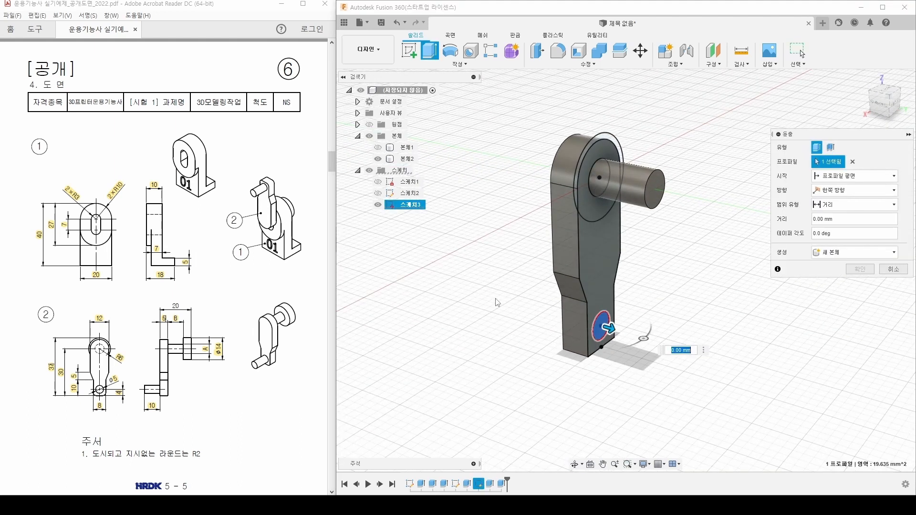
{"action": "left_click", "coordinate": [846, 178]}
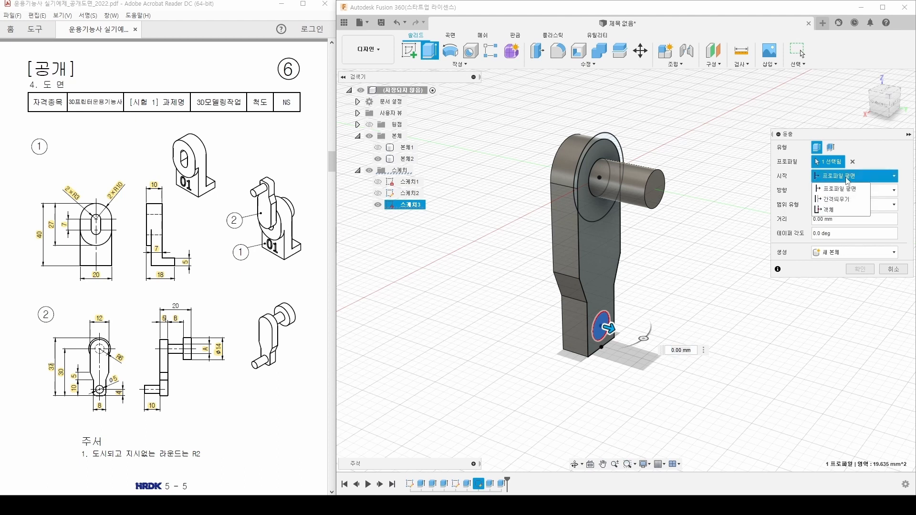
{"action": "left_click", "coordinate": [841, 210]}
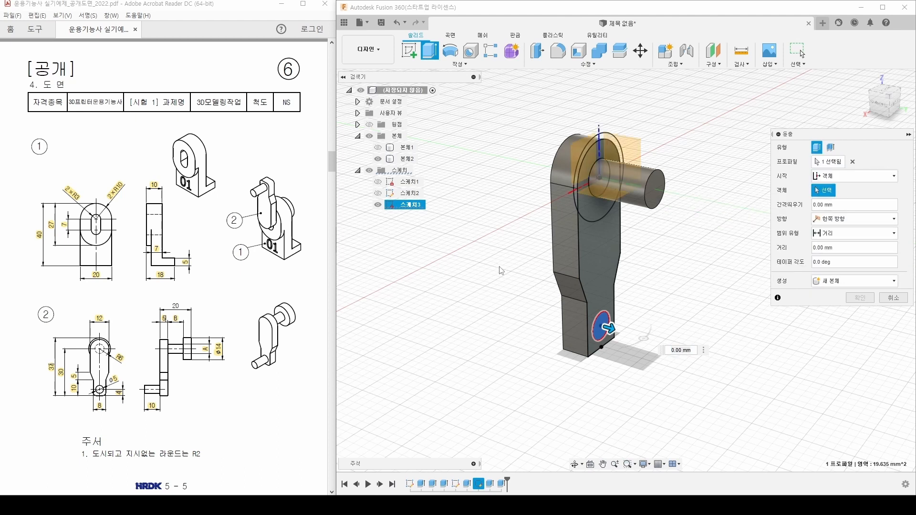
{"action": "middle_click_drag", "start_coordinate": [517, 268], "coordinate": [565, 276], "text": "shift"}
{"action": "left_click", "coordinate": [565, 276]}
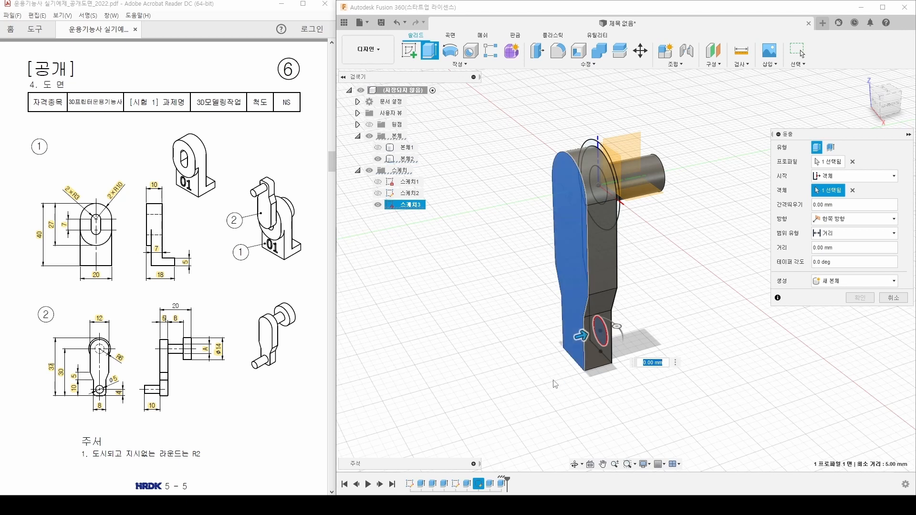
{"action": "left_click", "coordinate": [817, 248]}
{"action": "type", "text": "-"}
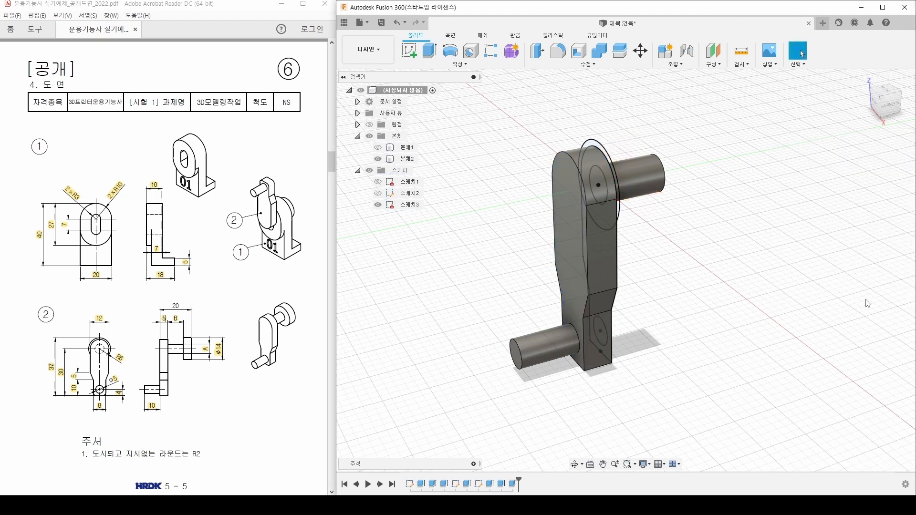
{"action": "left_click", "coordinate": [860, 298]}
Step: Extrude all three regions of the 14 mm circle 5 mm starting from the upper shaft's end face, joined to part 2
{"action": "middle_click_drag", "start_coordinate": [626, 317], "coordinate": [608, 325], "text": "shift"}
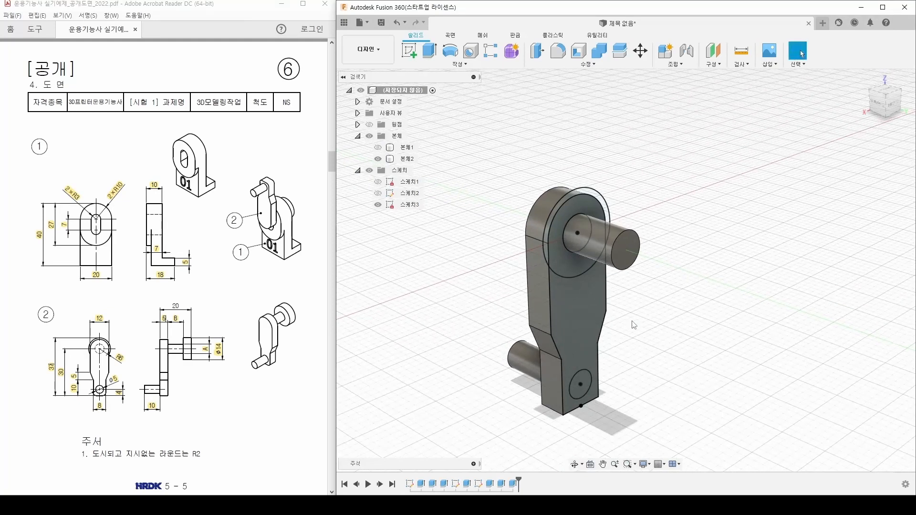
{"action": "left_click", "coordinate": [430, 50]}
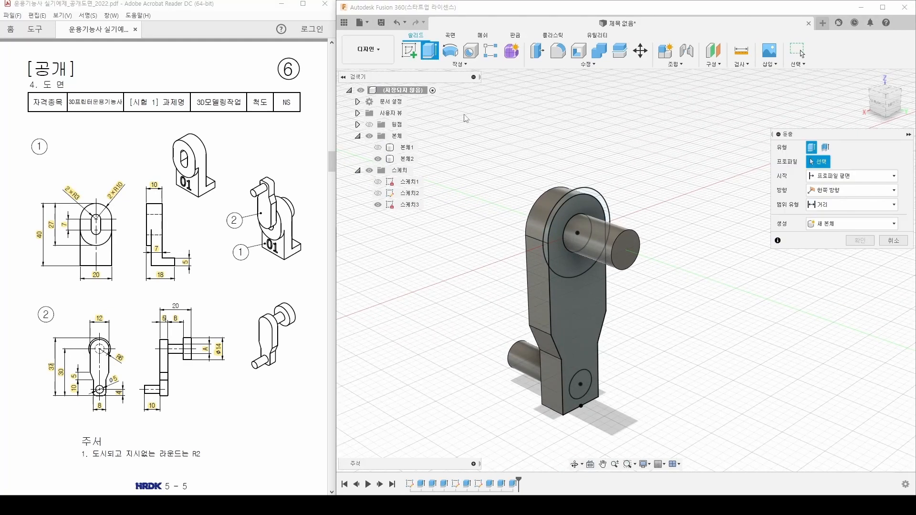
{"action": "left_click", "coordinate": [591, 197]}
{"action": "left_click", "coordinate": [579, 205]}
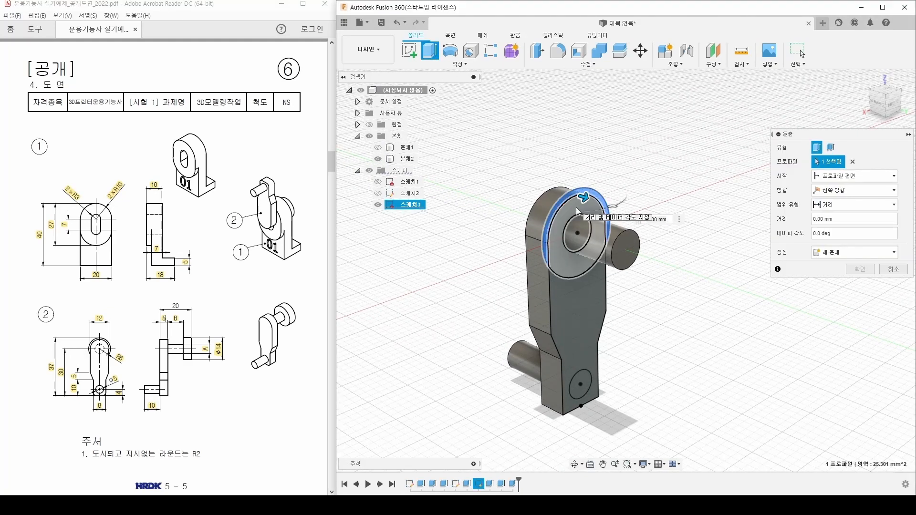
{"action": "left_click", "coordinate": [571, 221]}
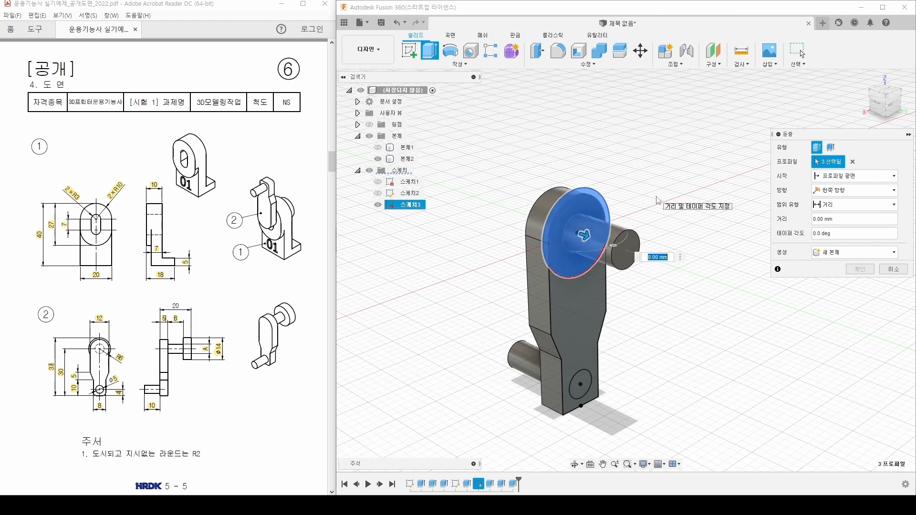
{"action": "left_click", "coordinate": [842, 177]}
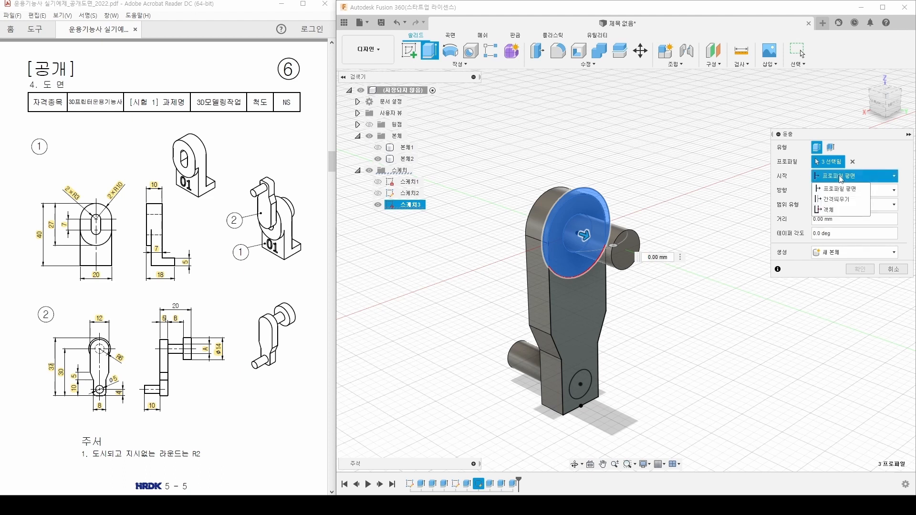
{"action": "left_click", "coordinate": [834, 211]}
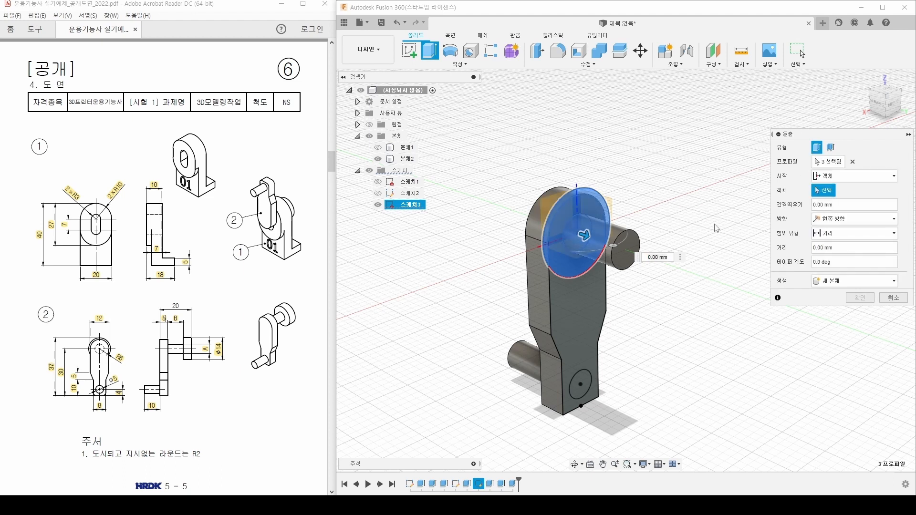
{"action": "left_click", "coordinate": [632, 248]}
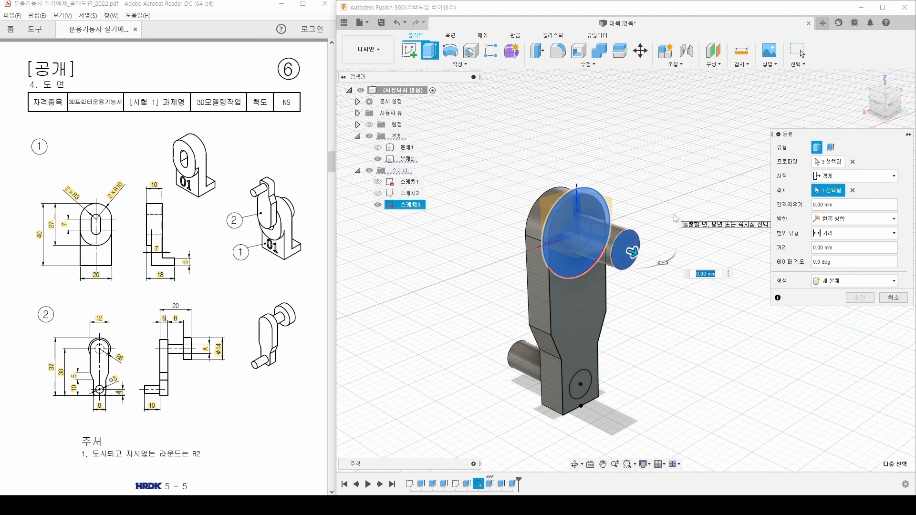
{"action": "type", "text": "5"}
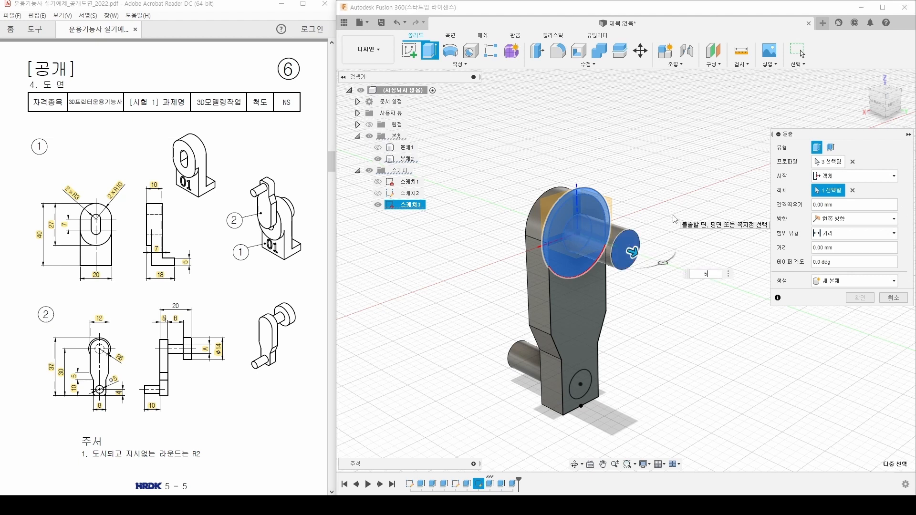
{"action": "key", "text": "Return"}
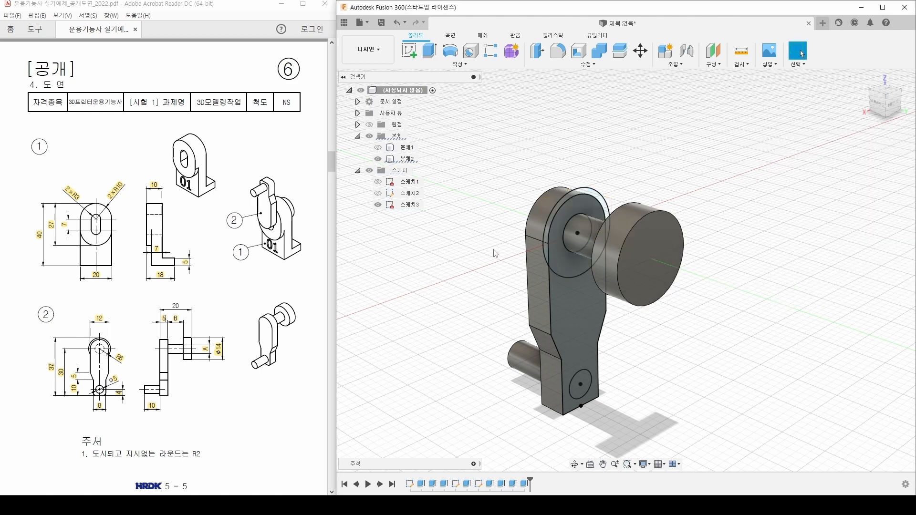
Step: Check part 2's fit against part 1's temporarily shown body and save the design as 공개도면 6번
{"action": "middle_click_drag", "start_coordinate": [492, 256], "coordinate": [508, 245], "text": "shift"}
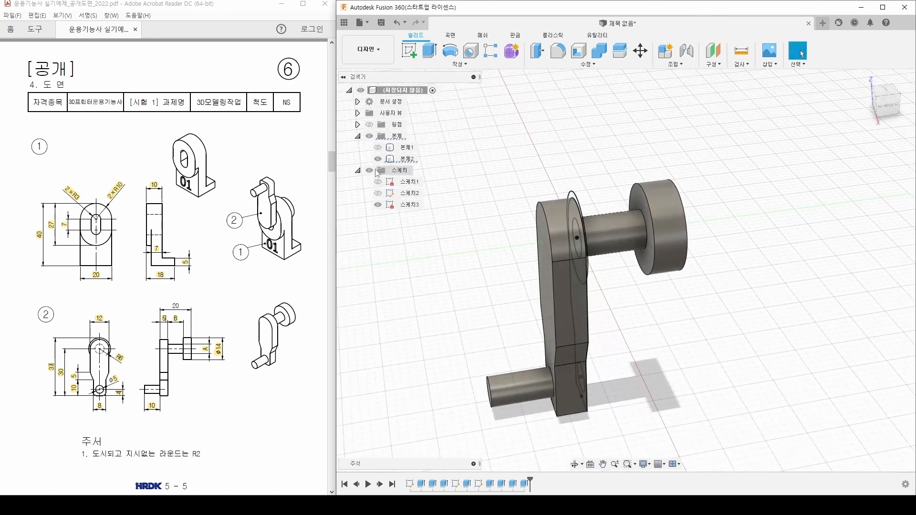
{"action": "left_click", "coordinate": [377, 147]}
{"action": "mouse_move", "coordinate": [754, 322]}
{"action": "middle_mouse_down", "text": "shift"}
{"action": "mouse_move", "coordinate": [742, 310]}
{"action": "mouse_move", "coordinate": [709, 307]}
{"action": "mouse_move", "coordinate": [763, 327]}
{"action": "middle_mouse_up", "text": "shift"}
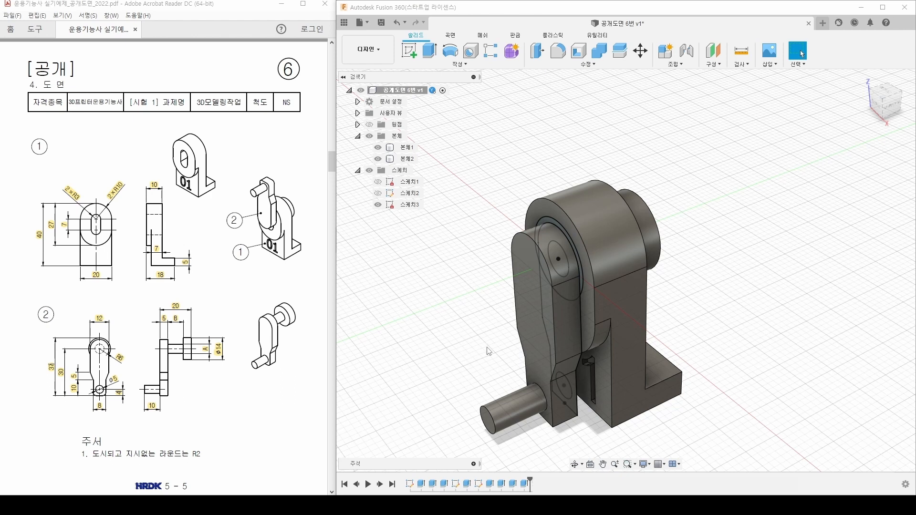
{"action": "left_click", "coordinate": [378, 148]}
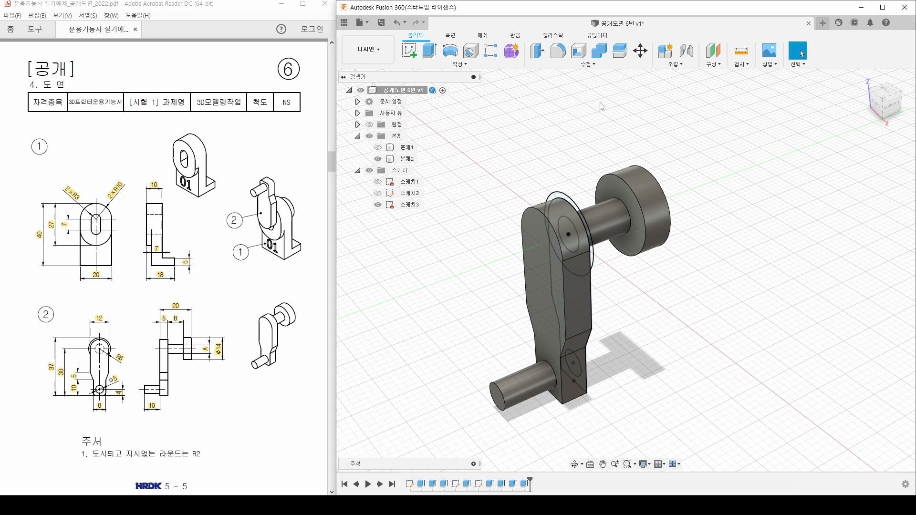
Step: Hide sketch 스케치3 and fillet the two bottom corner edges of part 2's arm with a 2 mm radius
{"action": "left_click", "coordinate": [378, 204]}
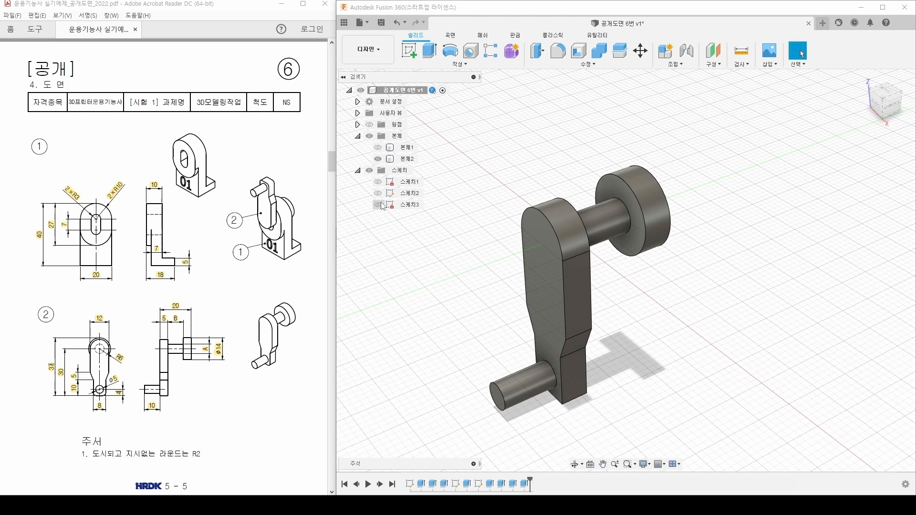
{"action": "left_click", "coordinate": [583, 64]}
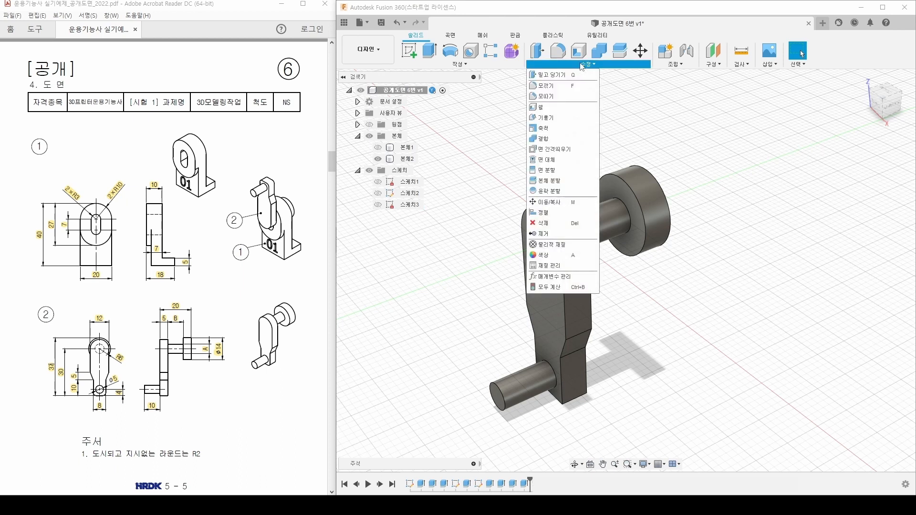
{"action": "left_click", "coordinate": [555, 86]}
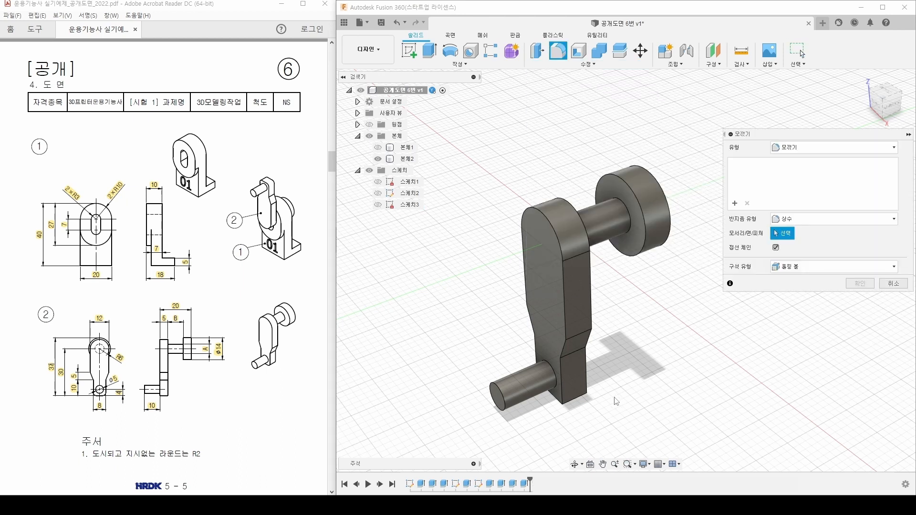
{"action": "middle_click_drag", "start_coordinate": [615, 398], "coordinate": [591, 319]}
{"action": "left_click", "coordinate": [549, 355]}
{"action": "middle_click_drag", "start_coordinate": [549, 355], "coordinate": [506, 388], "text": "shift"}
{"action": "left_click", "coordinate": [539, 354]}
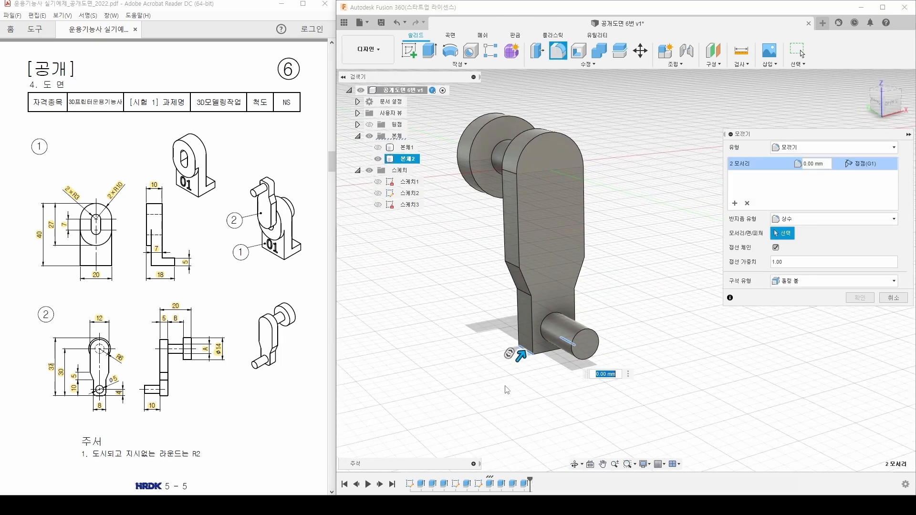
{"action": "type", "text": "2"}
{"action": "key", "text": "Return"}
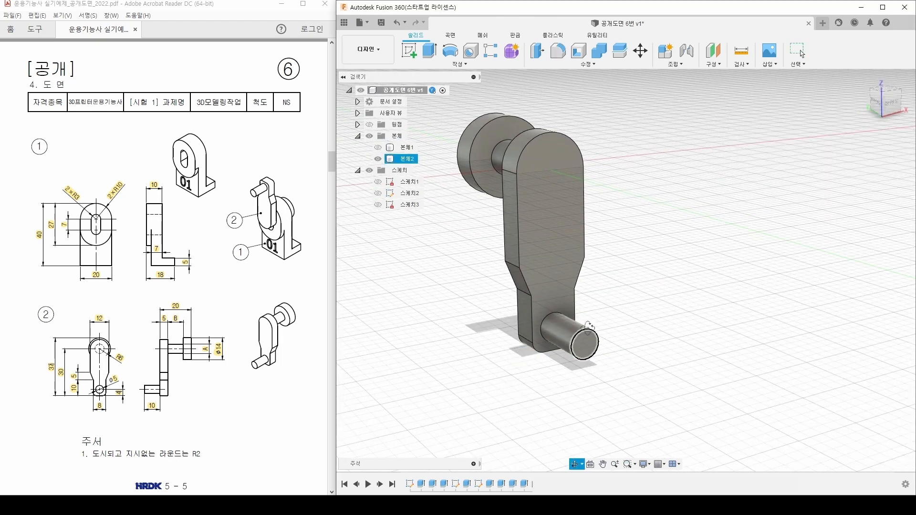
{"action": "middle_click_drag", "start_coordinate": [584, 323], "coordinate": [513, 345], "text": "shift"}
{"action": "middle_click_drag", "start_coordinate": [608, 294], "coordinate": [610, 352]}
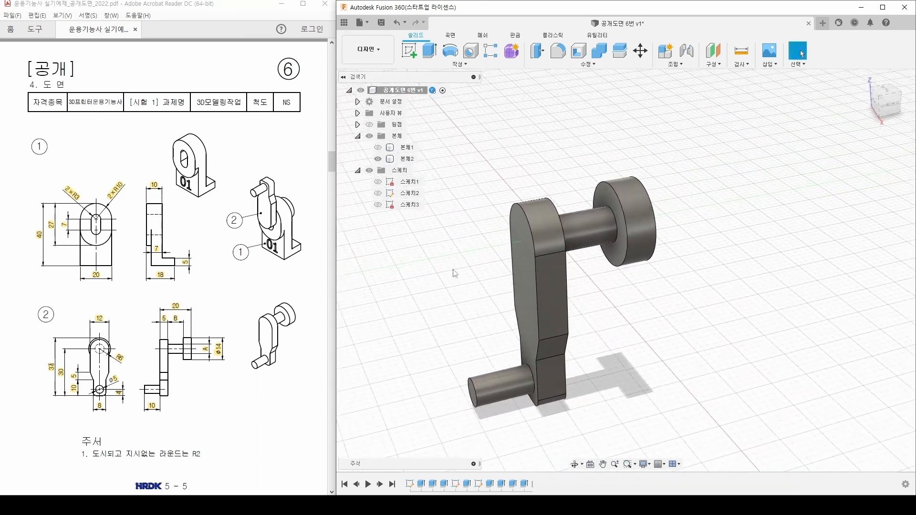
Step: Show part 1's body and convert the bodies 본체1 and 본체2 into separate components
{"action": "left_click", "coordinate": [378, 148]}
{"action": "middle_click_drag", "start_coordinate": [726, 386], "coordinate": [706, 391], "text": "shift"}
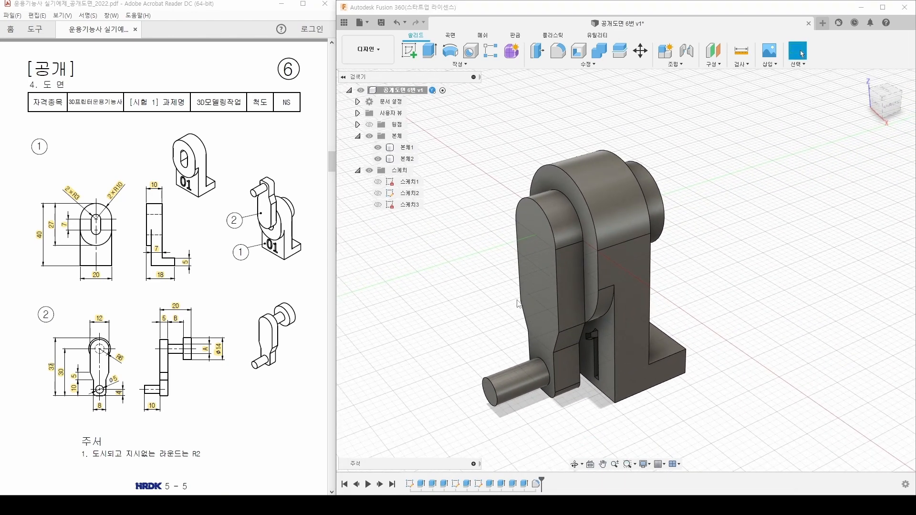
{"action": "middle_click_drag", "start_coordinate": [477, 301], "coordinate": [531, 278]}
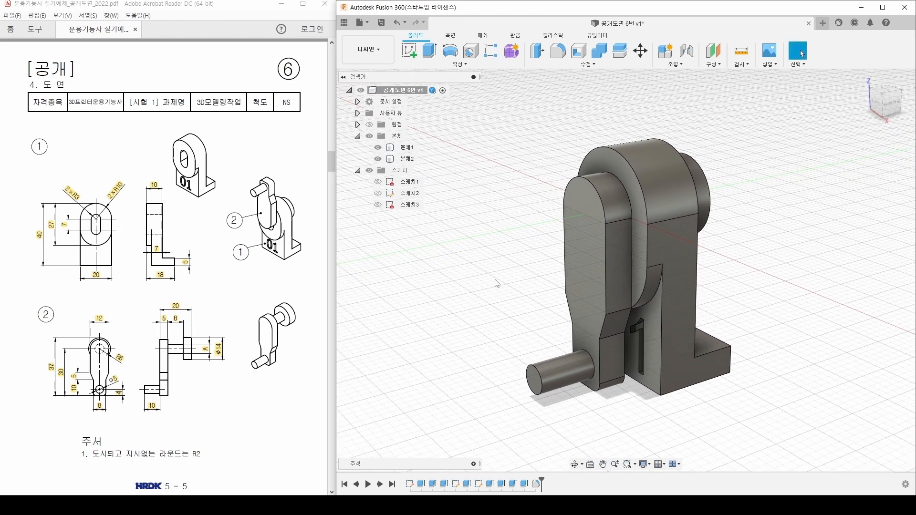
{"action": "middle_click_drag", "start_coordinate": [503, 273], "coordinate": [504, 285]}
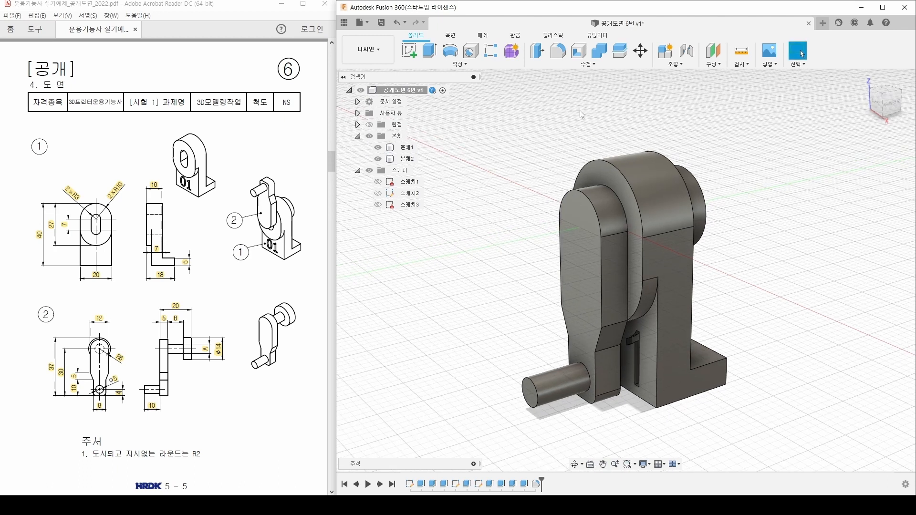
{"action": "left_click", "coordinate": [404, 148]}
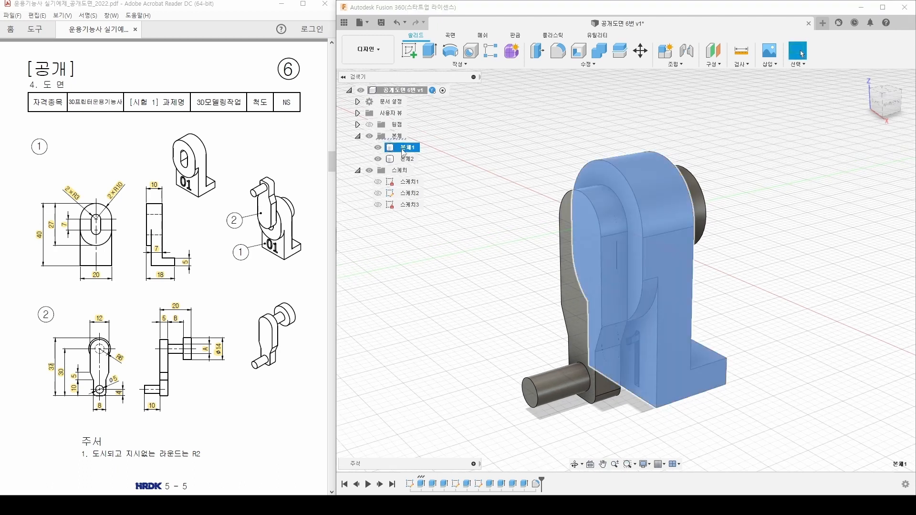
{"action": "right_click", "coordinate": [404, 152]}
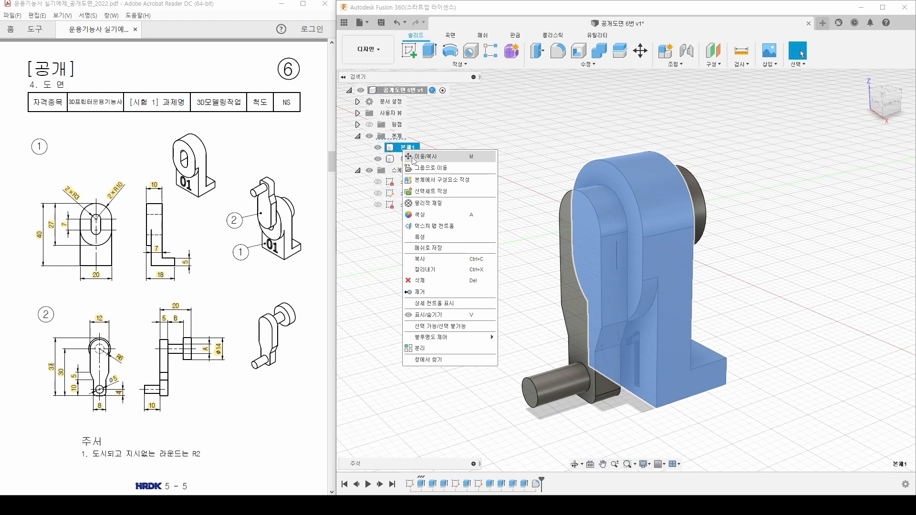
{"action": "left_click", "coordinate": [454, 180]}
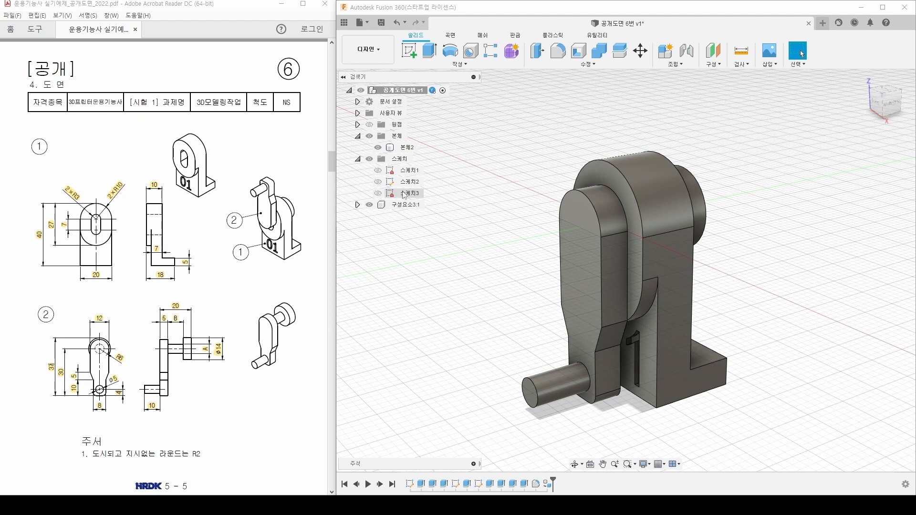
{"action": "right_click", "coordinate": [408, 150]}
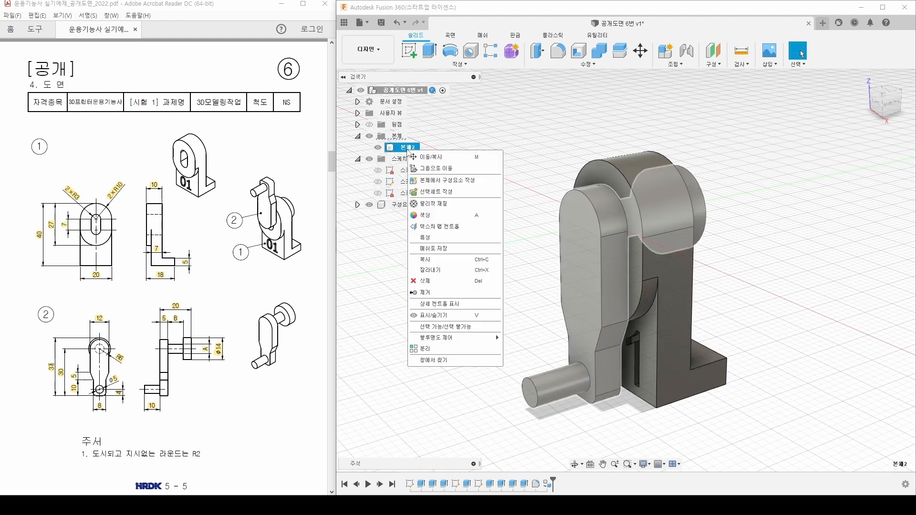
{"action": "left_click", "coordinate": [448, 179]}
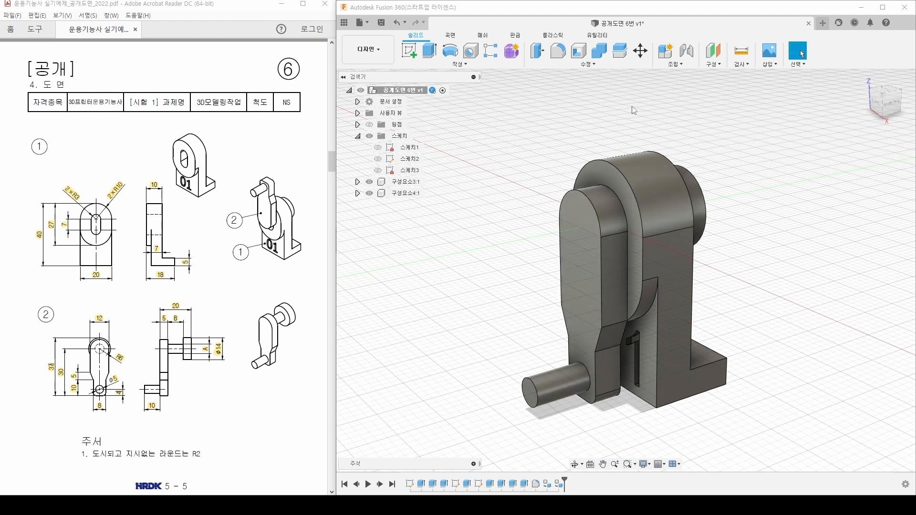
Step: Set up an as-built joint between the part 1 and part 2 components with revolute (회전) motion
{"action": "left_click", "coordinate": [680, 65]}
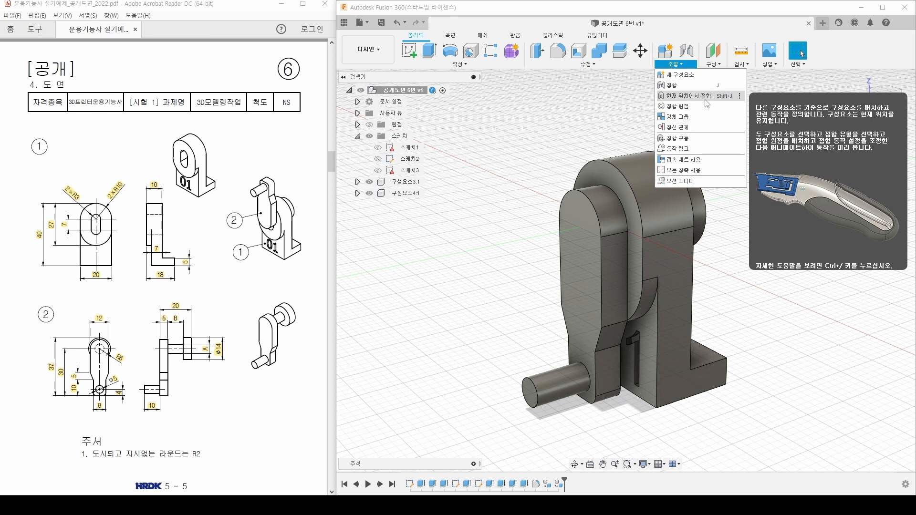
{"action": "left_click", "coordinate": [687, 96]}
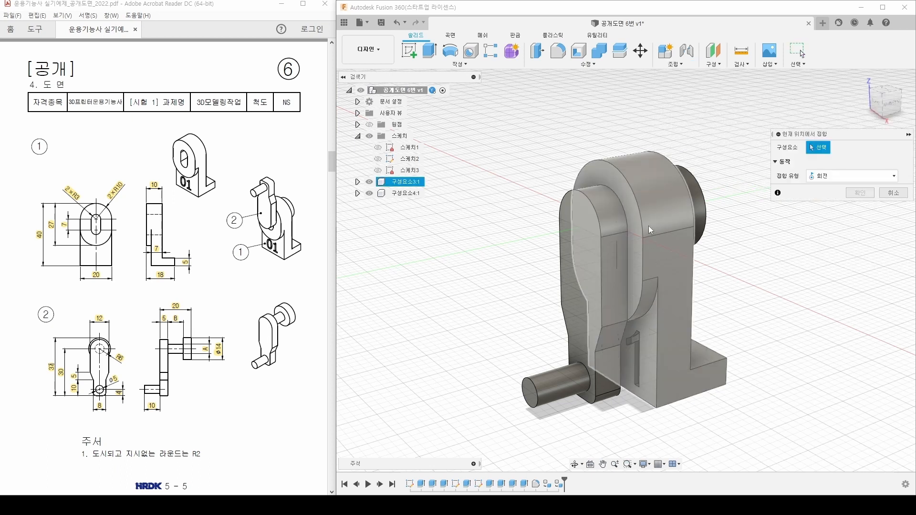
{"action": "left_click", "coordinate": [639, 195]}
{"action": "left_click", "coordinate": [583, 211]}
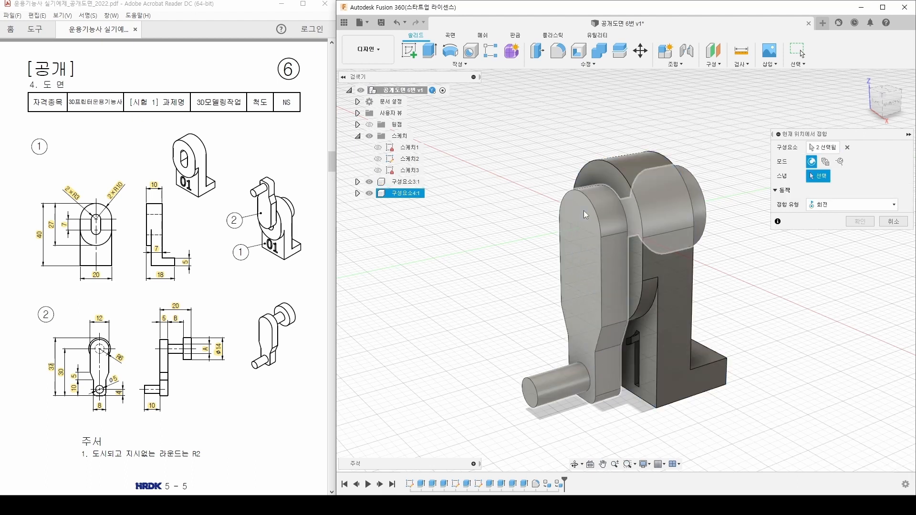
{"action": "left_click", "coordinate": [824, 205]}
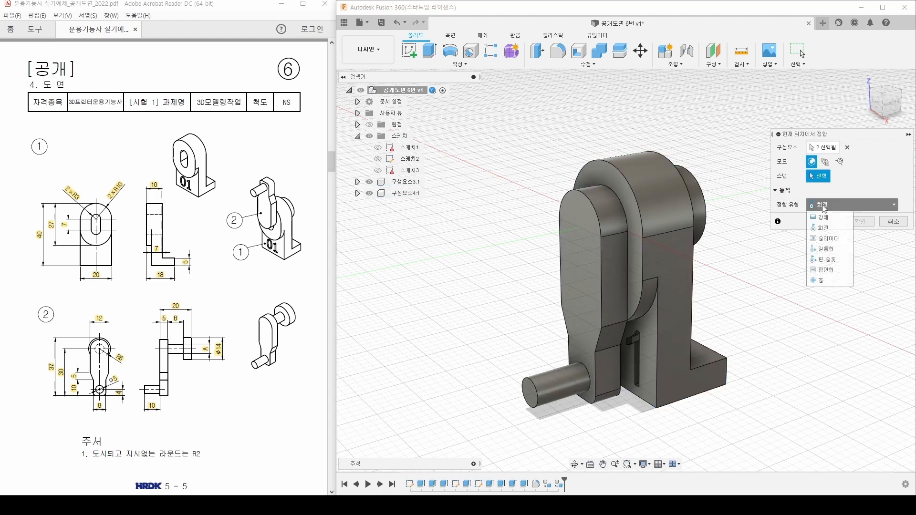
{"action": "left_click", "coordinate": [830, 232]}
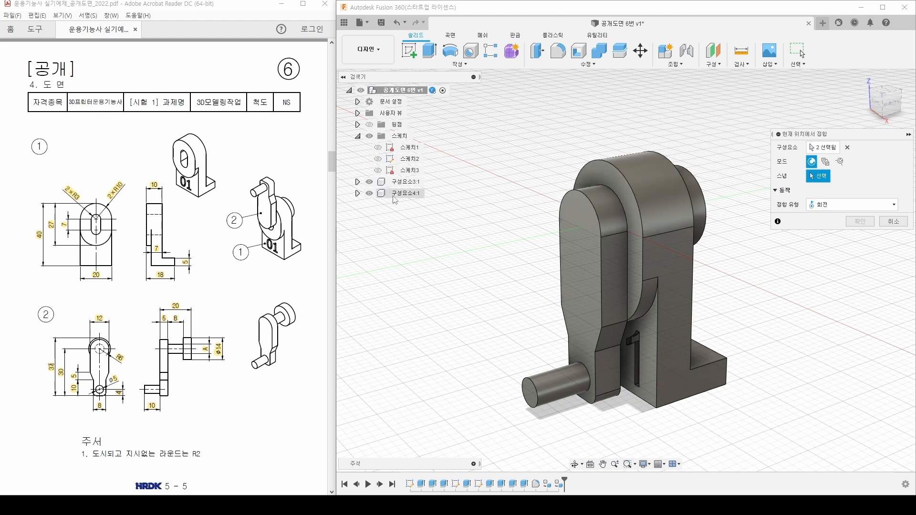
Step: Snap the joint to the middle of part 2's shaft while part 1 is temporarily hidden, and create the joint
{"action": "left_click", "coordinate": [369, 182]}
{"action": "middle_click_drag", "start_coordinate": [766, 294], "coordinate": [722, 310]}
{"action": "scroll", "coordinate": [580, 232], "scroll_direction": "up", "scroll_amount": 3}
{"action": "scroll", "coordinate": [590, 229], "scroll_direction": "up", "scroll_amount": 2}
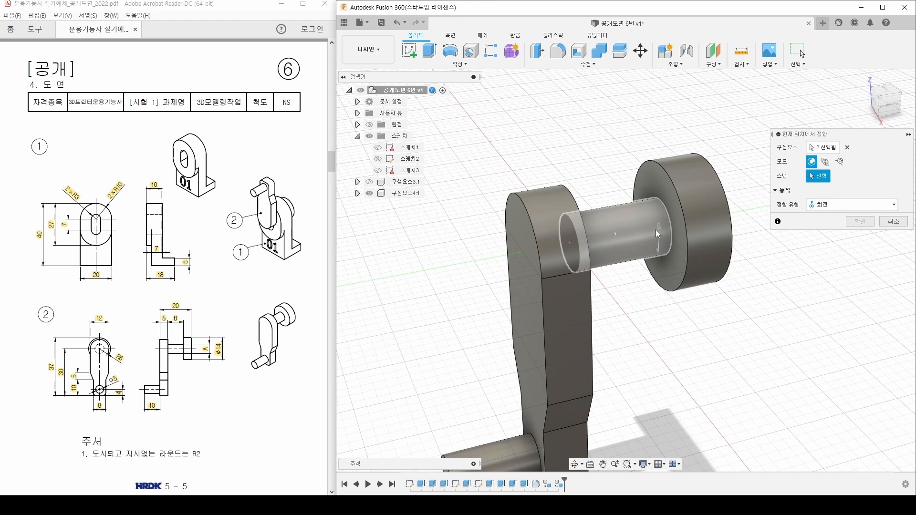
{"action": "left_click", "coordinate": [615, 235]}
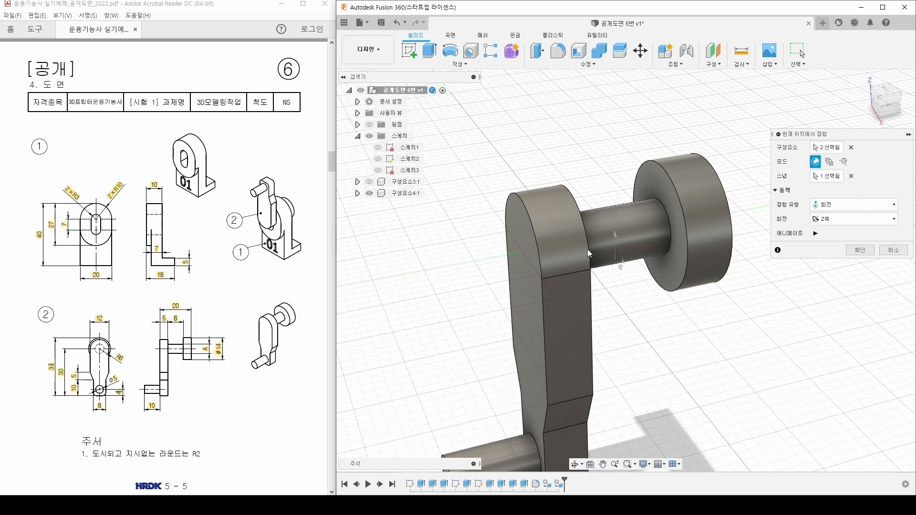
{"action": "left_click", "coordinate": [370, 182]}
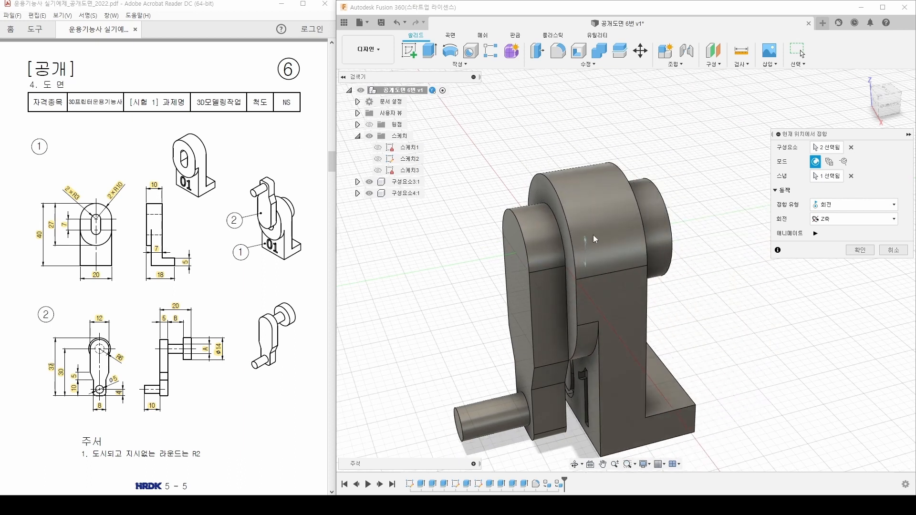
{"action": "left_click", "coordinate": [859, 250]}
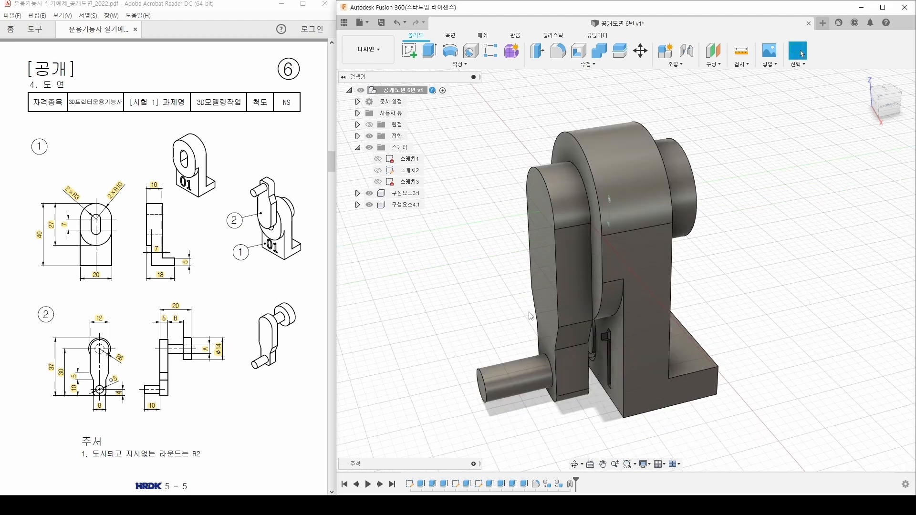
Step: Try rotating the revolute joint by 60 degrees with its rotation handle
{"action": "middle_click_drag", "start_coordinate": [537, 296], "coordinate": [530, 294], "text": "shift"}
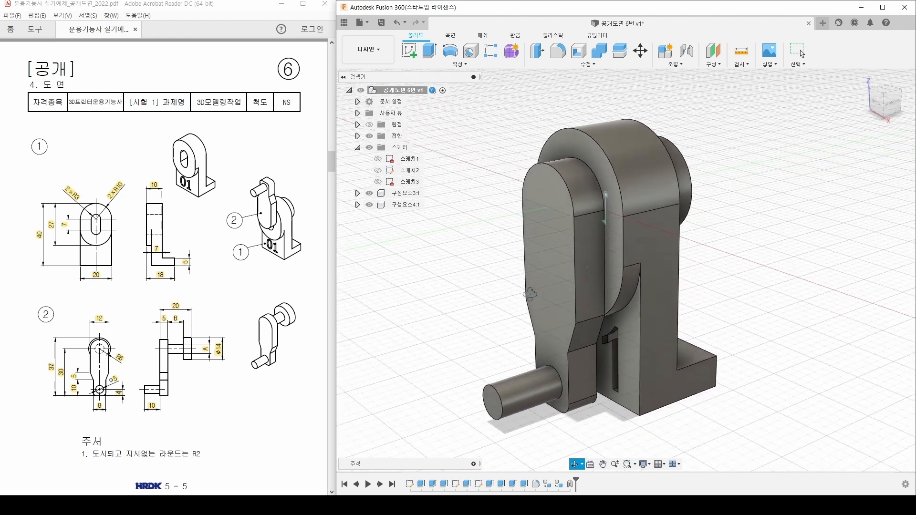
{"action": "key", "text": "Escape"}
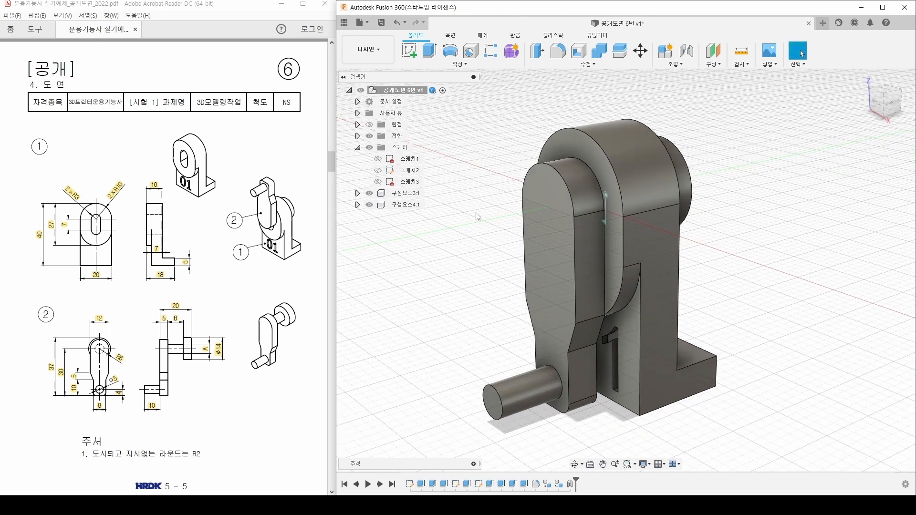
{"action": "left_click", "coordinate": [604, 221]}
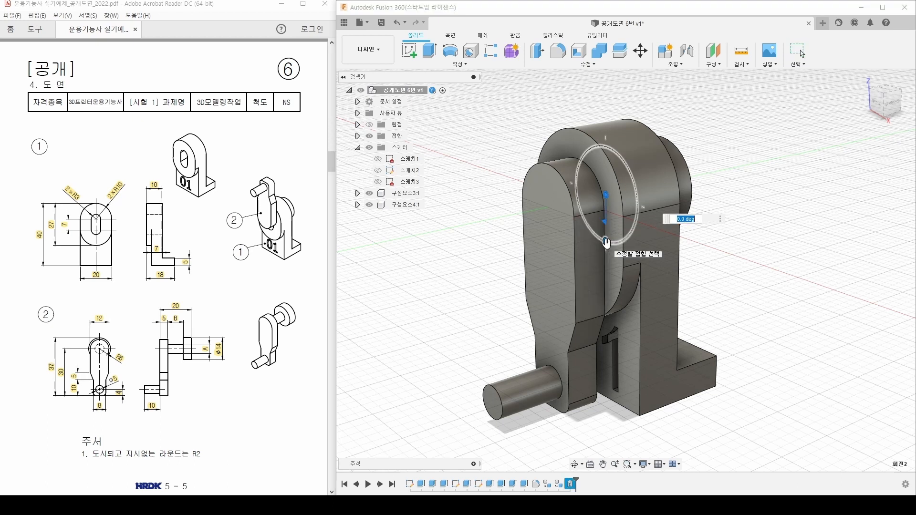
{"action": "left_click_drag", "start_coordinate": [606, 242], "coordinate": [580, 210]}
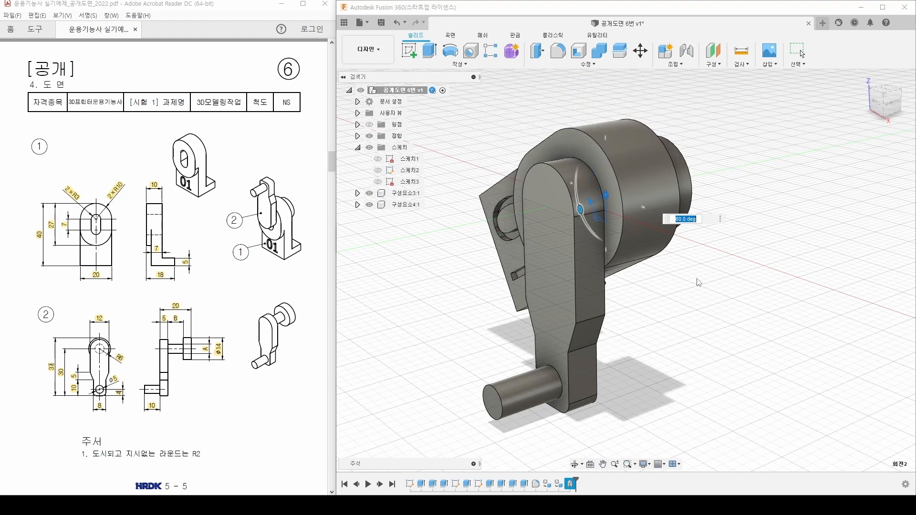
{"action": "key", "text": "Return"}
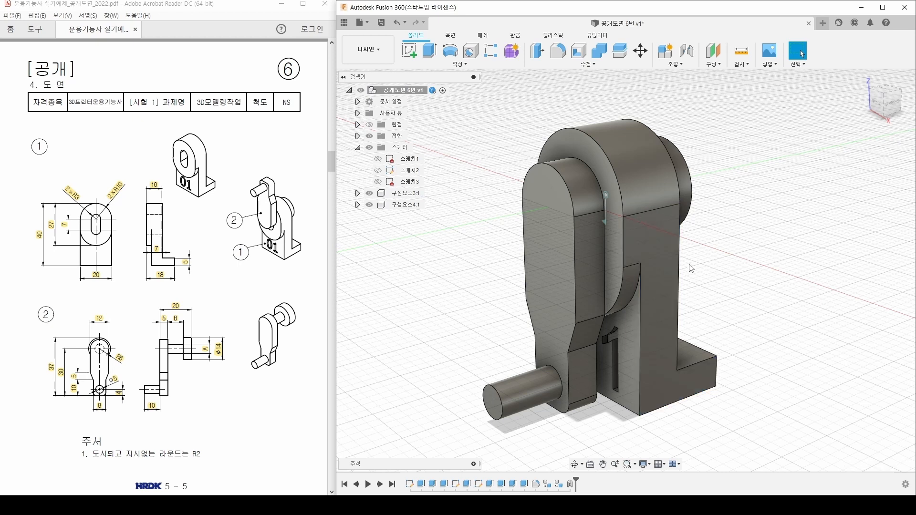
Step: Ground the part 1 component 구성요소3:1 so it stays fixed in place
{"action": "left_click", "coordinate": [409, 200]}
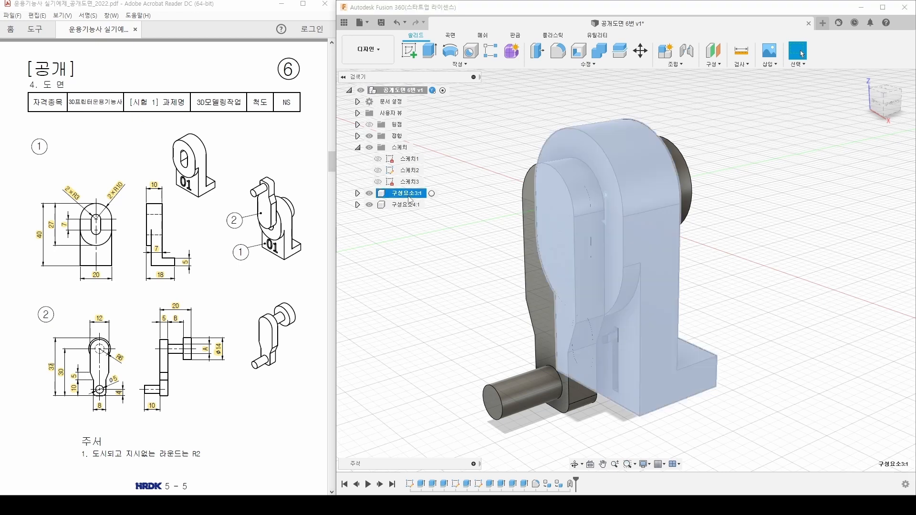
{"action": "right_click", "coordinate": [412, 199]}
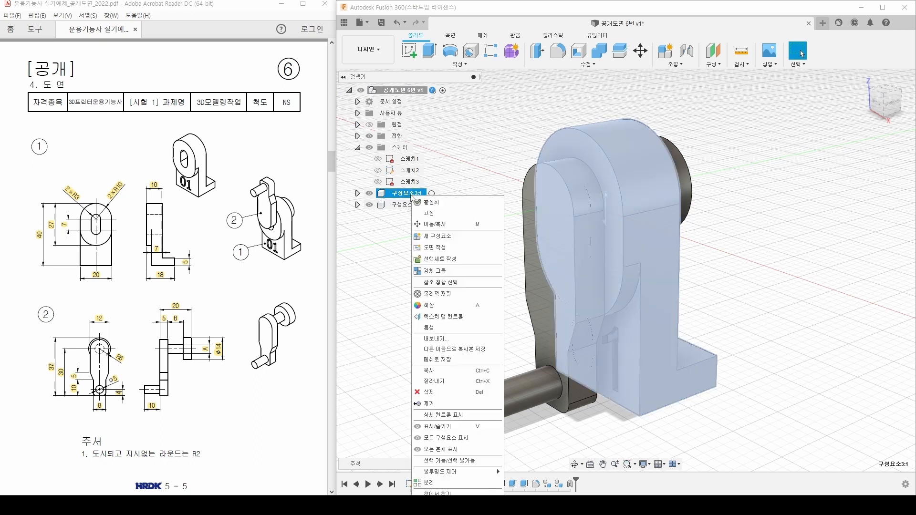
{"action": "left_click", "coordinate": [455, 213]}
{"action": "left_click", "coordinate": [454, 215]}
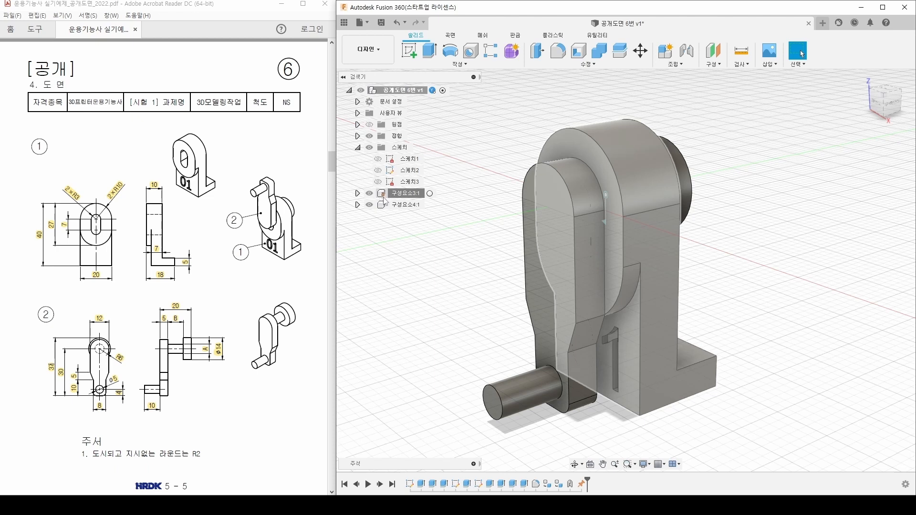
Step: Rotate the revolute joint by 180 degrees so the crank arm points upward as in the assembly drawing
{"action": "left_click", "coordinate": [605, 223]}
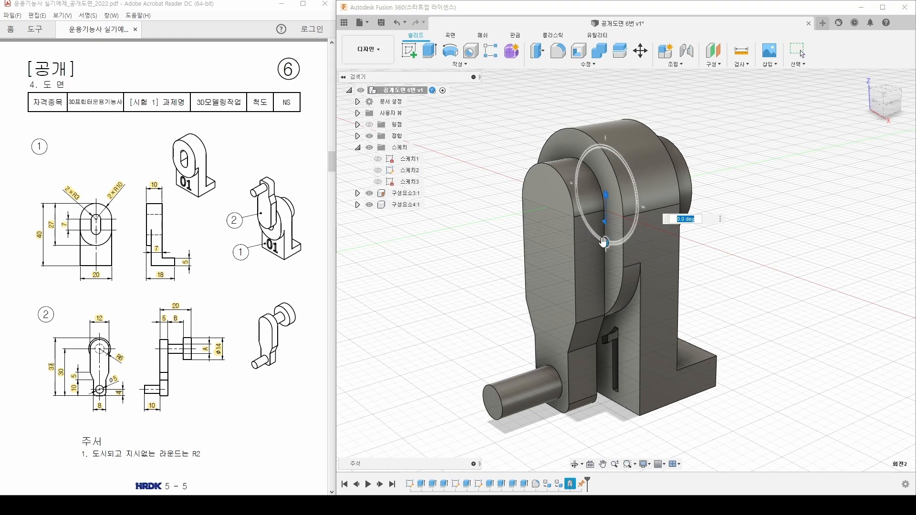
{"action": "left_click_drag", "start_coordinate": [605, 243], "coordinate": [607, 144]}
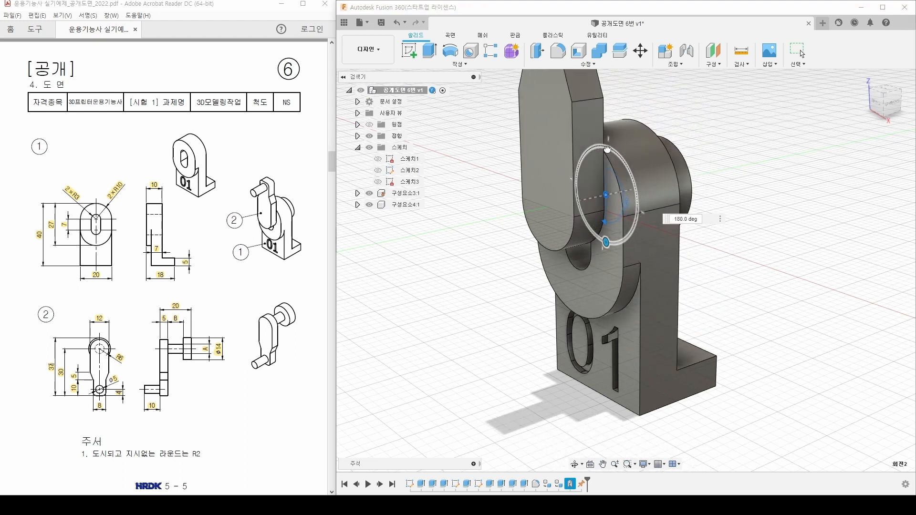
{"action": "scroll", "coordinate": [498, 306], "scroll_direction": "down", "scroll_amount": 3}
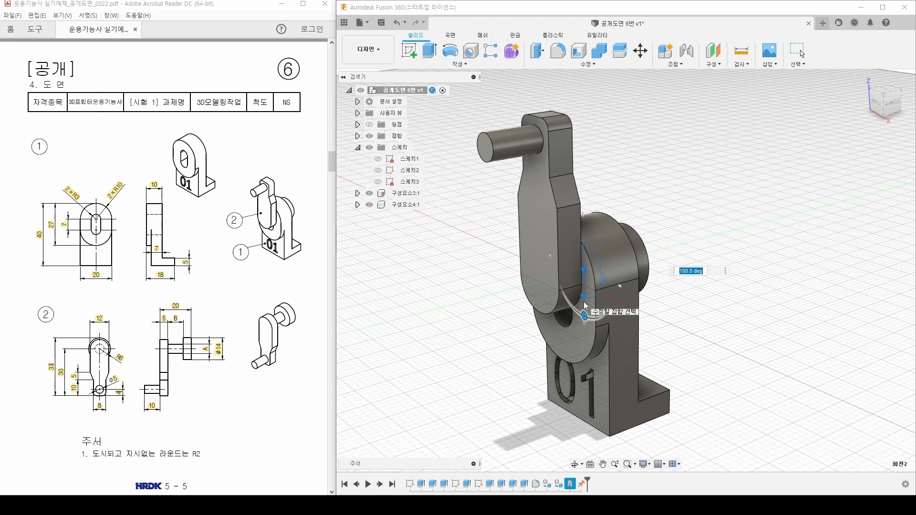
{"action": "key", "text": "Return"}
{"action": "mouse_move", "coordinate": [706, 331]}
{"action": "middle_mouse_down", "text": "shift"}
{"action": "mouse_move", "coordinate": [716, 317]}
{"action": "mouse_move", "coordinate": [732, 321]}
{"action": "mouse_move", "coordinate": [733, 332]}
{"action": "mouse_move", "coordinate": [675, 327]}
{"action": "mouse_move", "coordinate": [710, 334]}
{"action": "mouse_move", "coordinate": [698, 336]}
{"action": "middle_mouse_up", "text": "shift"}
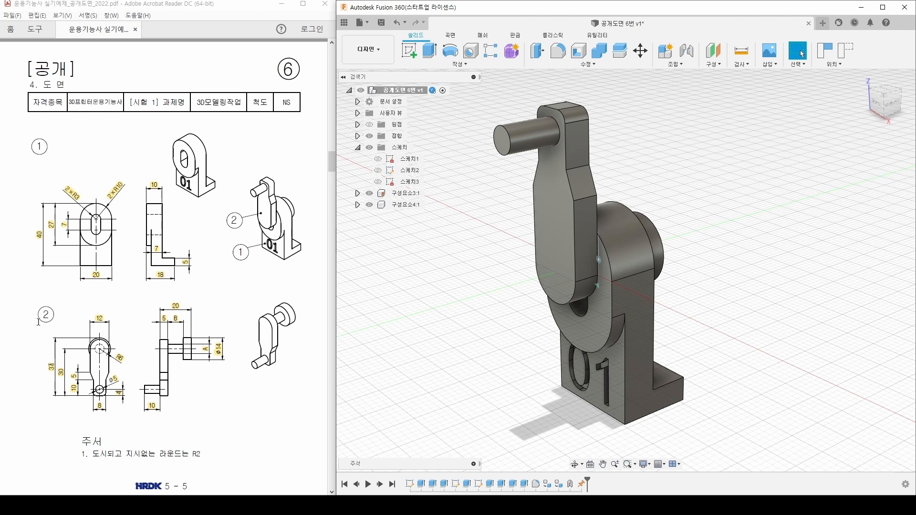
Step: Hide part 1 and measure part 2's shaft radius and the distance between the disc's inner face and the arm's facing surface
{"action": "left_click", "coordinate": [369, 193]}
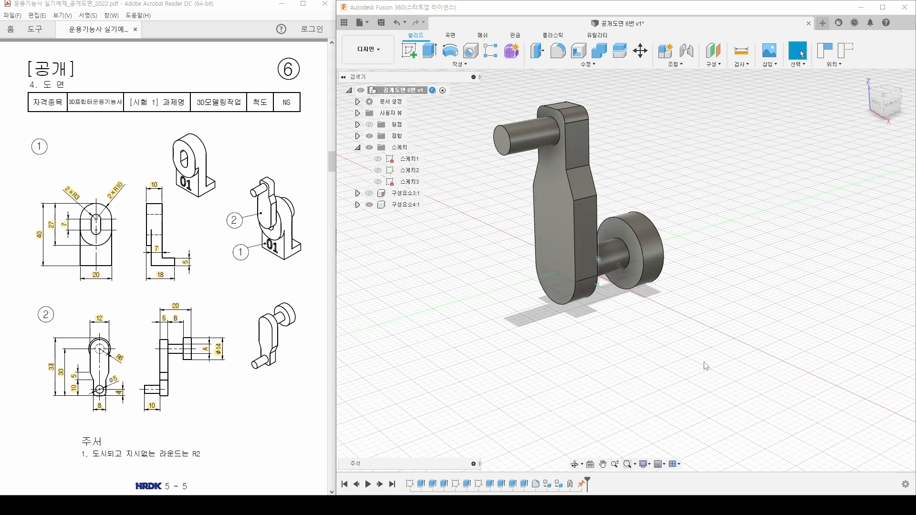
{"action": "middle_click_drag", "start_coordinate": [678, 400], "coordinate": [632, 391], "text": "shift"}
{"action": "scroll", "coordinate": [599, 376], "scroll_direction": "up", "scroll_amount": 3}
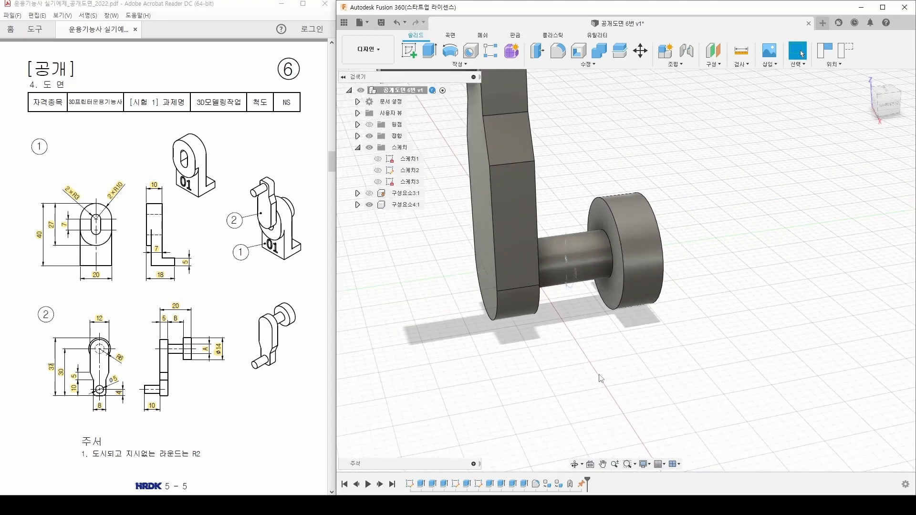
{"action": "middle_click_drag", "start_coordinate": [583, 353], "coordinate": [579, 394]}
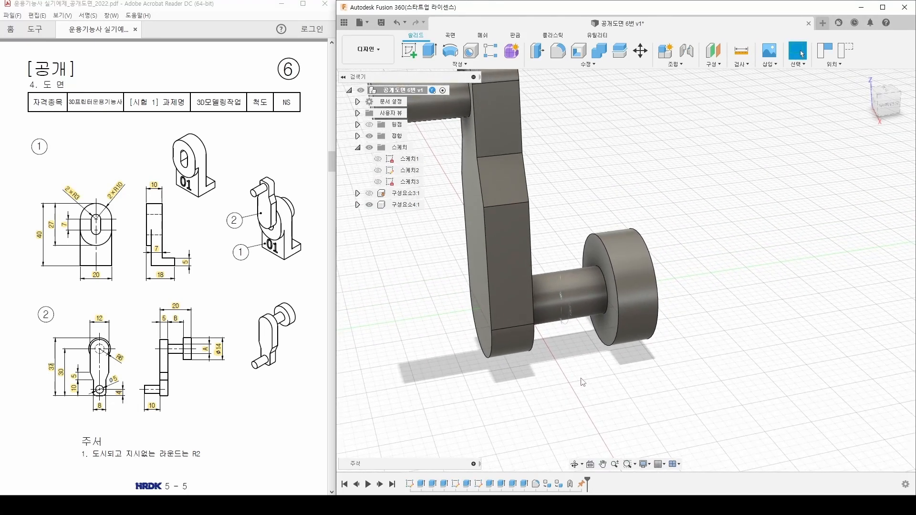
{"action": "left_click", "coordinate": [593, 310]}
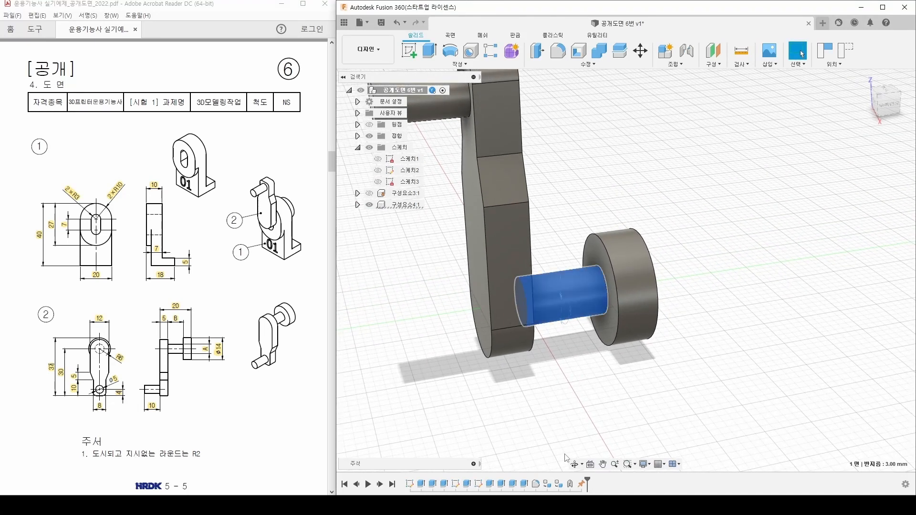
{"action": "left_click", "coordinate": [568, 427]}
{"action": "left_click", "coordinate": [596, 256]}
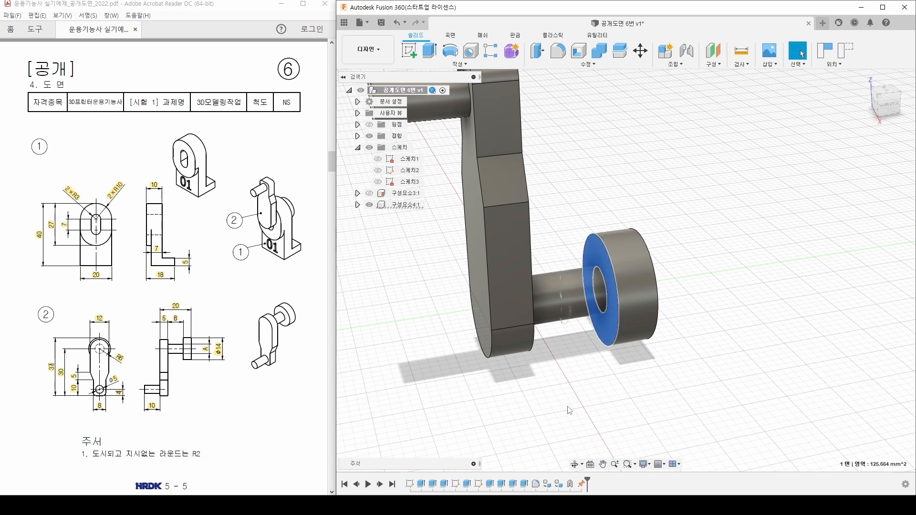
{"action": "middle_click_drag", "start_coordinate": [569, 411], "coordinate": [500, 294], "text": "shift"}
{"action": "left_click", "coordinate": [505, 210], "text": "ctrl"}
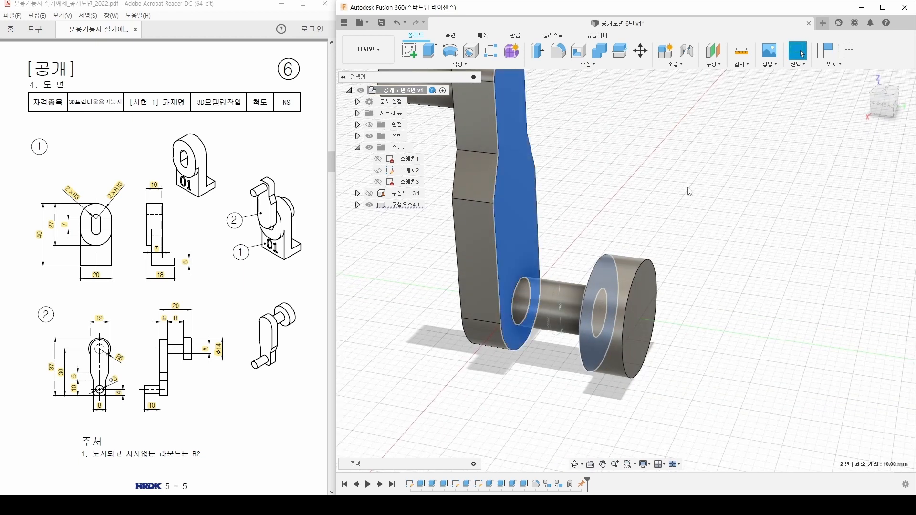
Step: Offset part 2's shaft surface, the disc's inner face and the arm's facing surface by -0.4 mm with Offset Face for clearance
{"action": "left_click", "coordinate": [591, 64]}
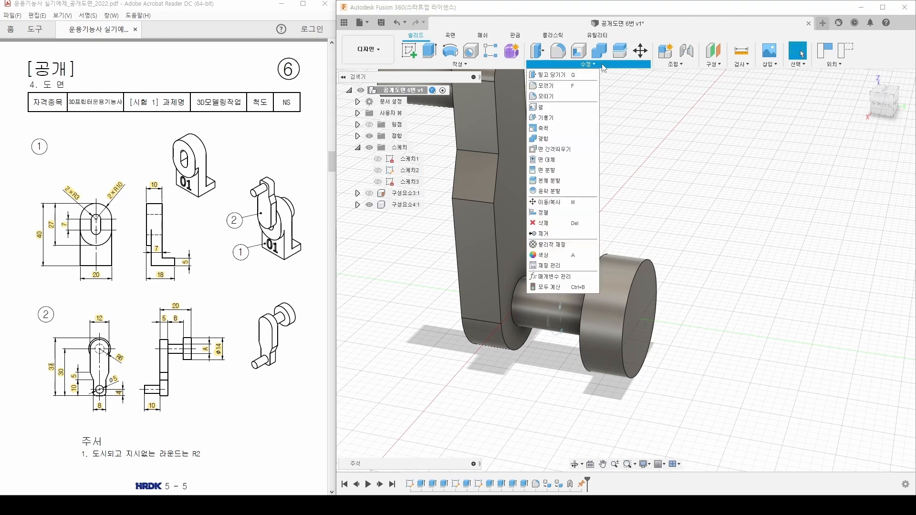
{"action": "left_click", "coordinate": [572, 151]}
{"action": "middle_click_drag", "start_coordinate": [611, 180], "coordinate": [620, 185], "text": "shift"}
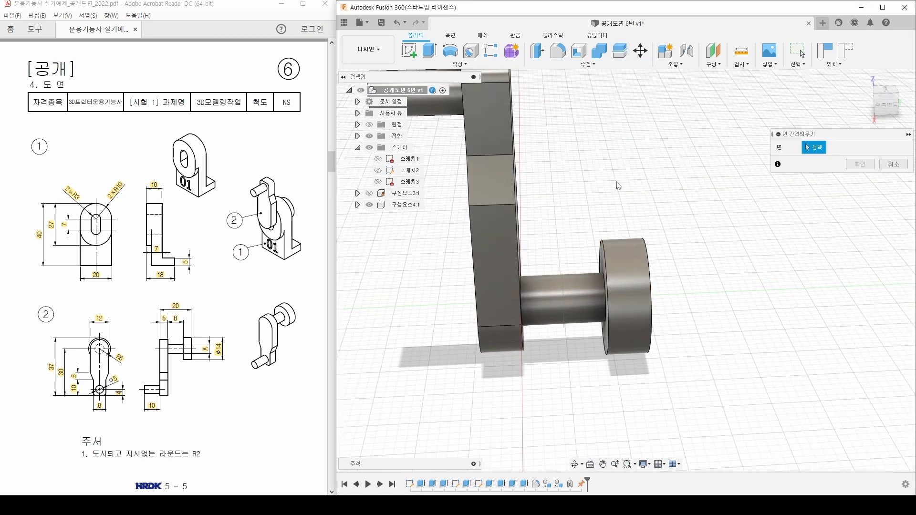
{"action": "left_click", "coordinate": [542, 289]}
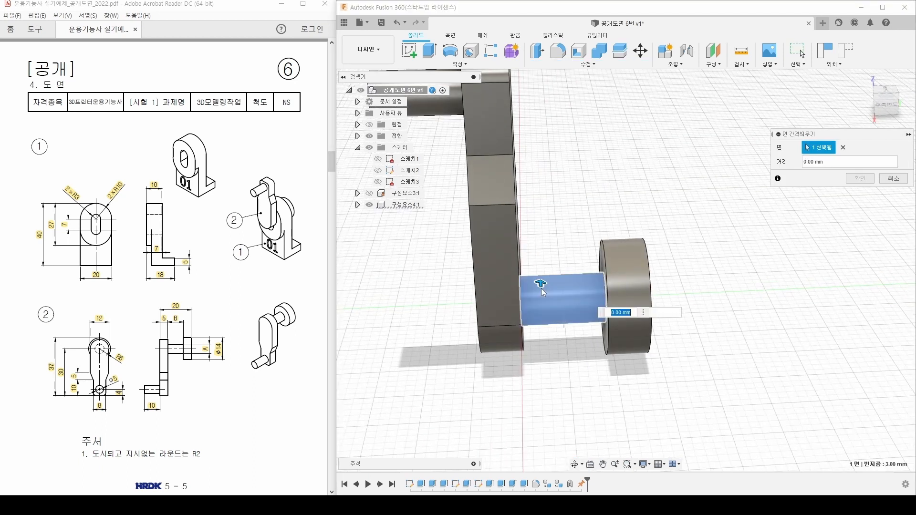
{"action": "middle_click_drag", "start_coordinate": [569, 254], "coordinate": [591, 274], "text": "shift"}
{"action": "left_click", "coordinate": [523, 204]}
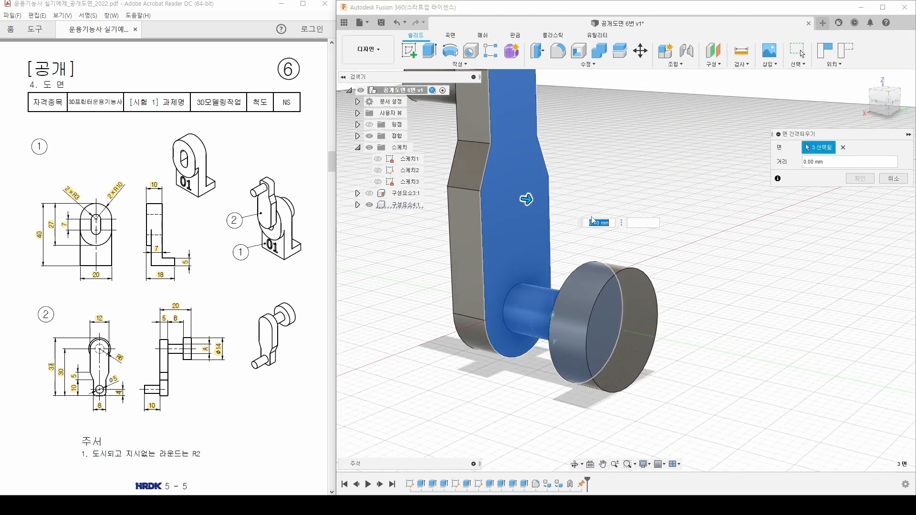
{"action": "scroll", "coordinate": [654, 237], "scroll_direction": "down", "scroll_amount": 2}
{"action": "middle_click_drag", "start_coordinate": [697, 191], "coordinate": [681, 206]}
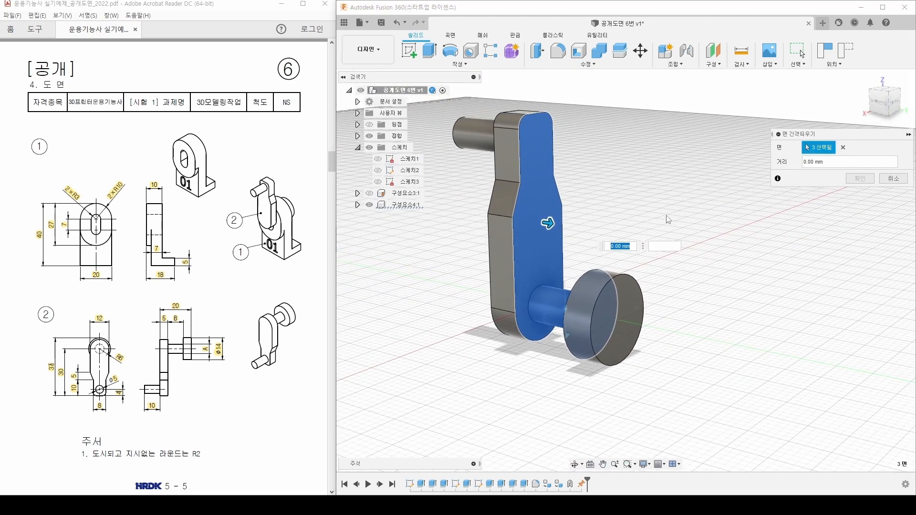
{"action": "middle_click_drag", "start_coordinate": [613, 216], "coordinate": [650, 208], "text": "shift"}
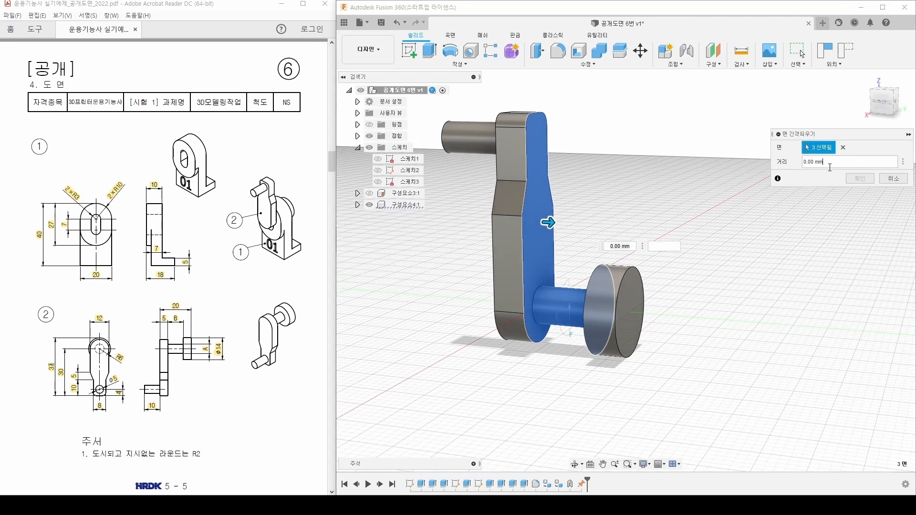
{"action": "type", "text": "-0.4"}
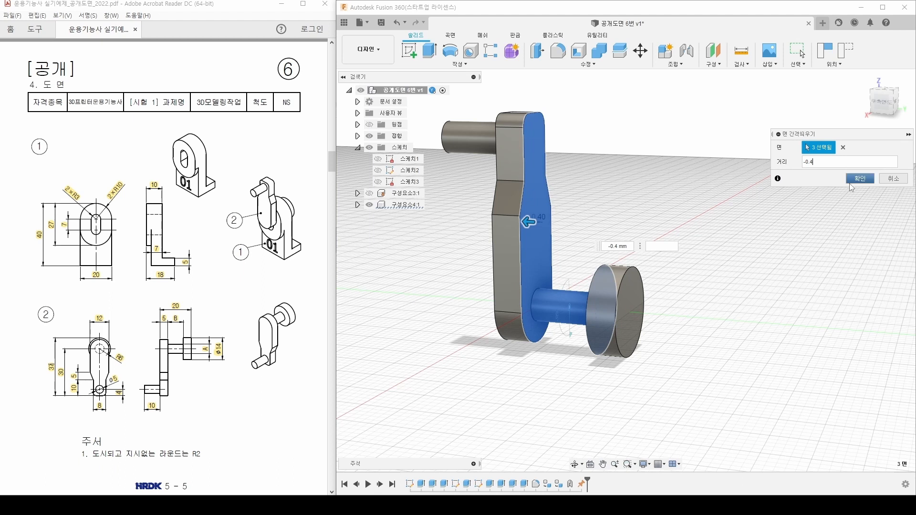
{"action": "left_click", "coordinate": [859, 182]}
Step: Show part 1 again and inspect the clearance between the two assembled parts up close
{"action": "middle_click_drag", "start_coordinate": [596, 241], "coordinate": [625, 231]}
{"action": "left_click", "coordinate": [369, 193]}
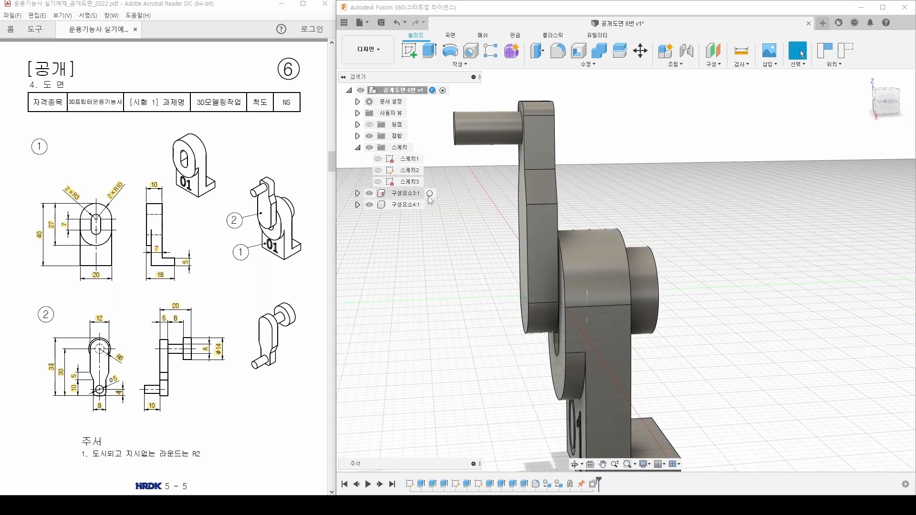
{"action": "scroll", "coordinate": [564, 280], "scroll_direction": "up", "scroll_amount": 5}
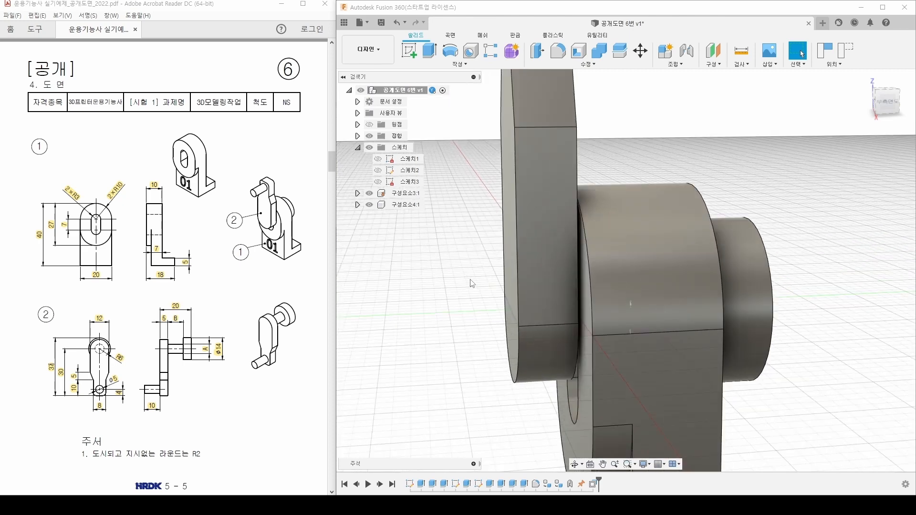
{"action": "middle_click_drag", "start_coordinate": [856, 246], "coordinate": [734, 292], "text": "shift"}
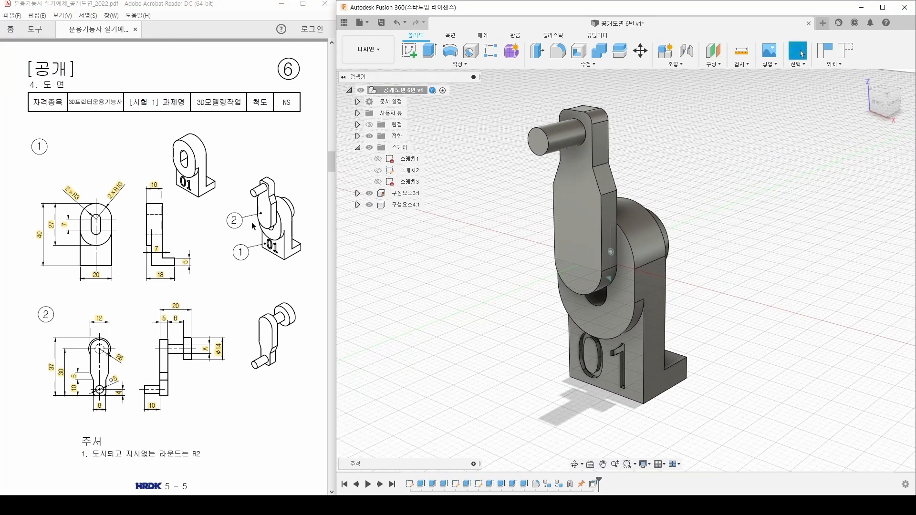
Step: Check the assembly in the front view, also turned by a quarter turn, and restore the home isometric view
{"action": "scroll", "coordinate": [490, 329], "scroll_direction": "down", "scroll_amount": 2}
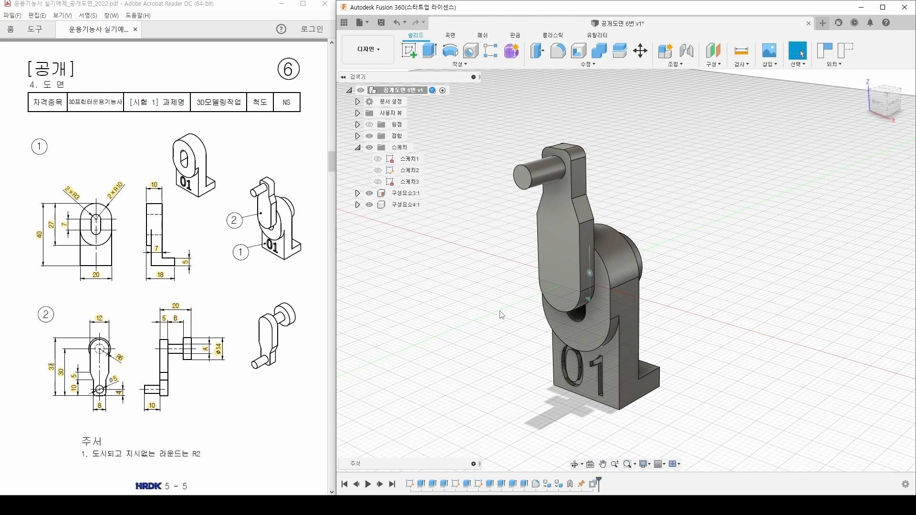
{"action": "left_click", "coordinate": [890, 88]}
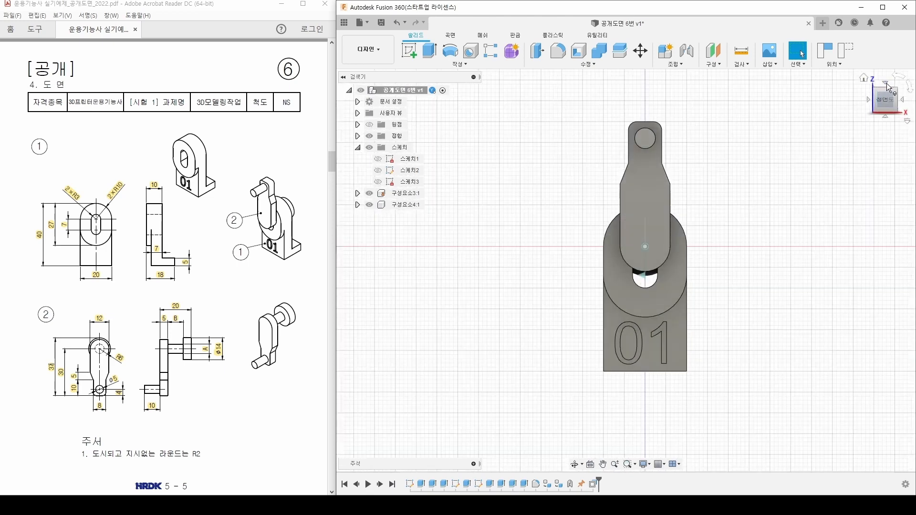
{"action": "left_click", "coordinate": [896, 80]}
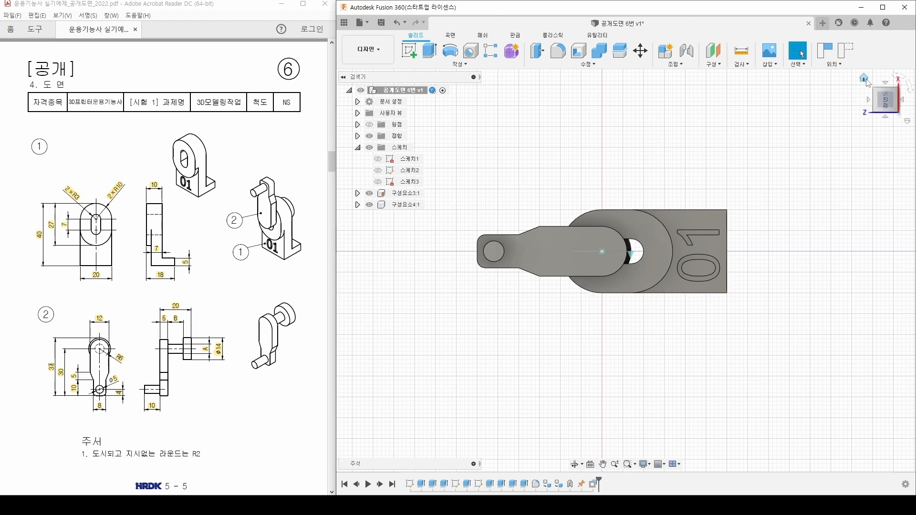
{"action": "left_click", "coordinate": [867, 81]}
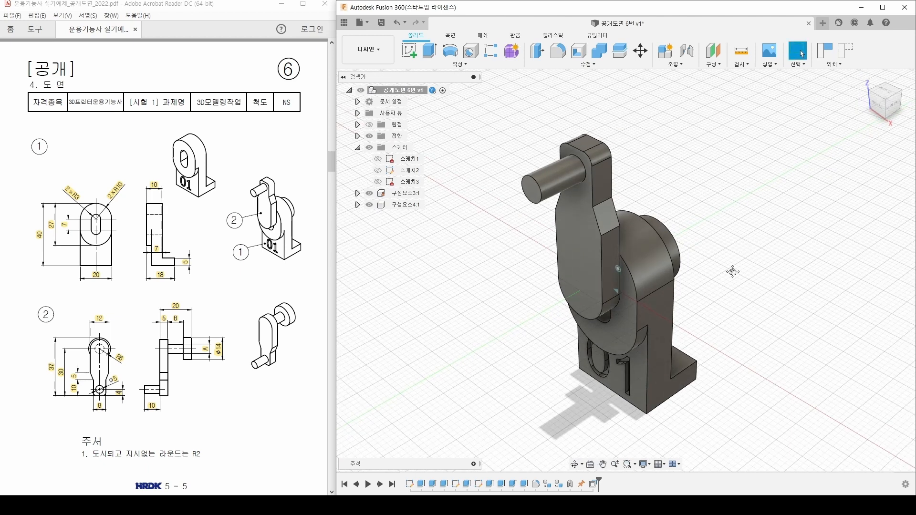
{"action": "scroll", "coordinate": [731, 257], "scroll_direction": "down", "scroll_amount": 2}
{"action": "middle_click_drag", "start_coordinate": [732, 271], "coordinate": [729, 259]}
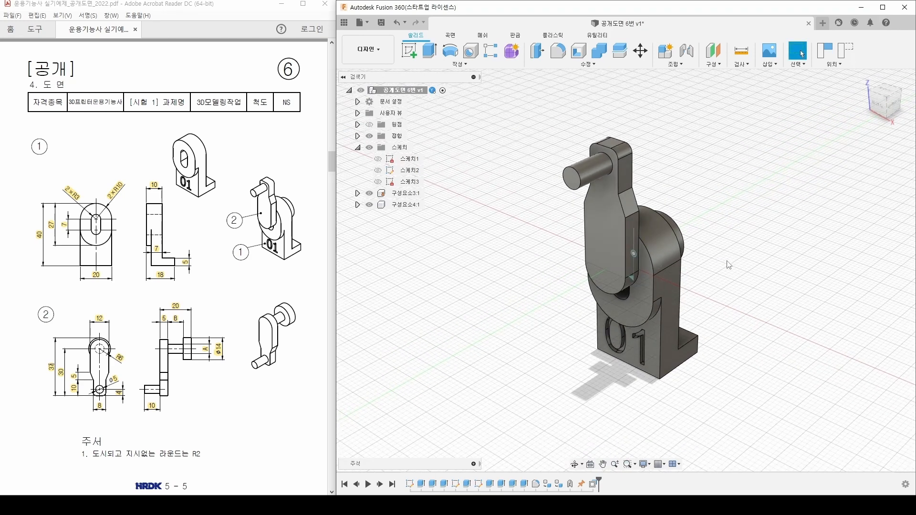